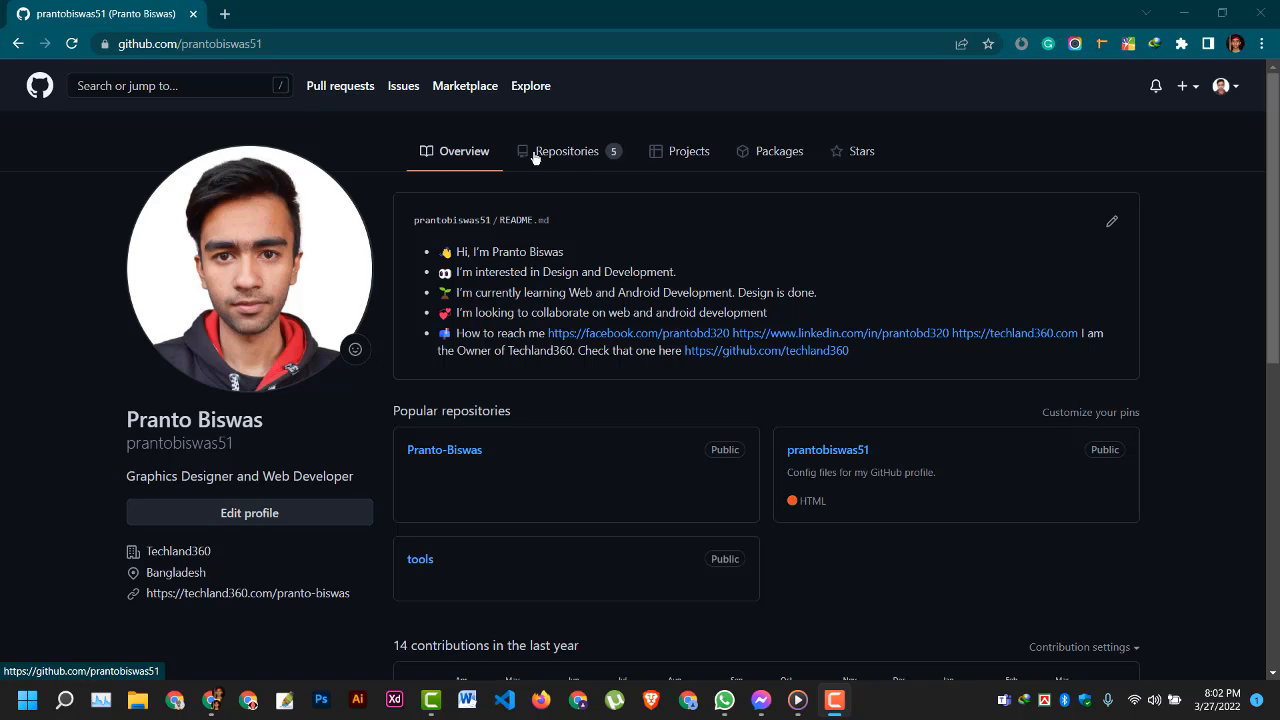
Start a new repository from the profile's repositories list and name it "tutorial"
click(573, 158)
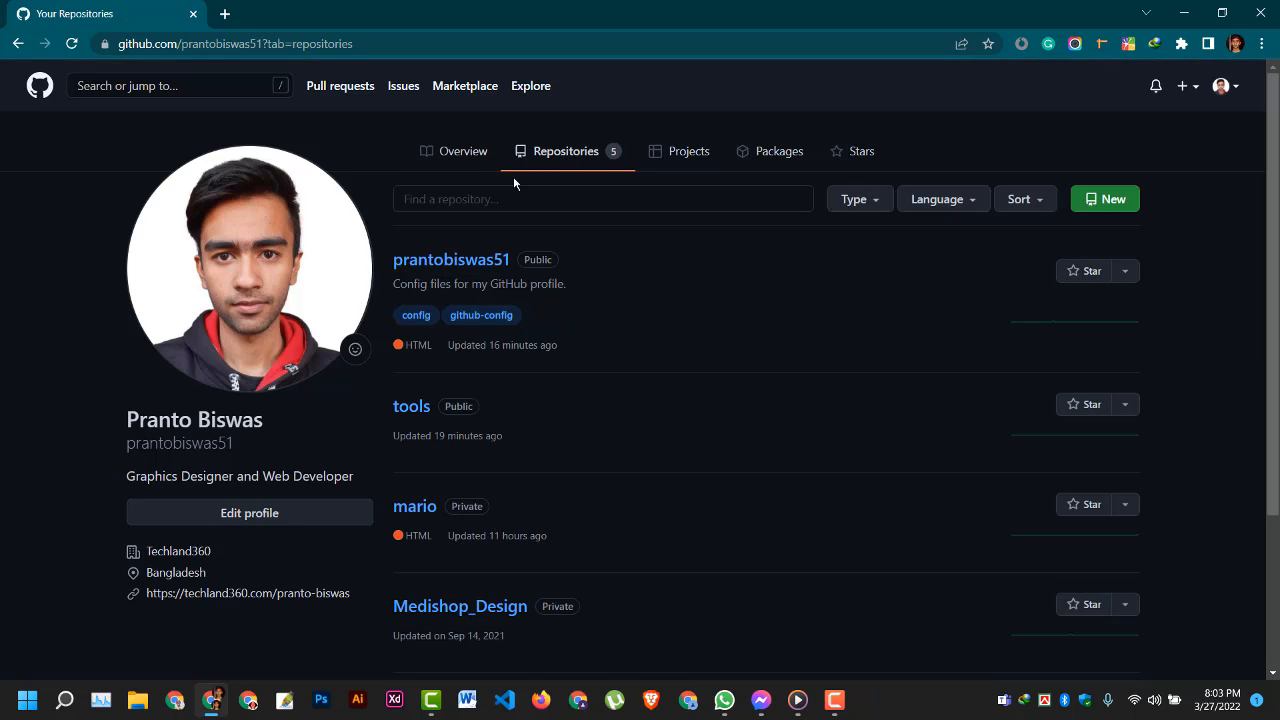
click(1104, 197)
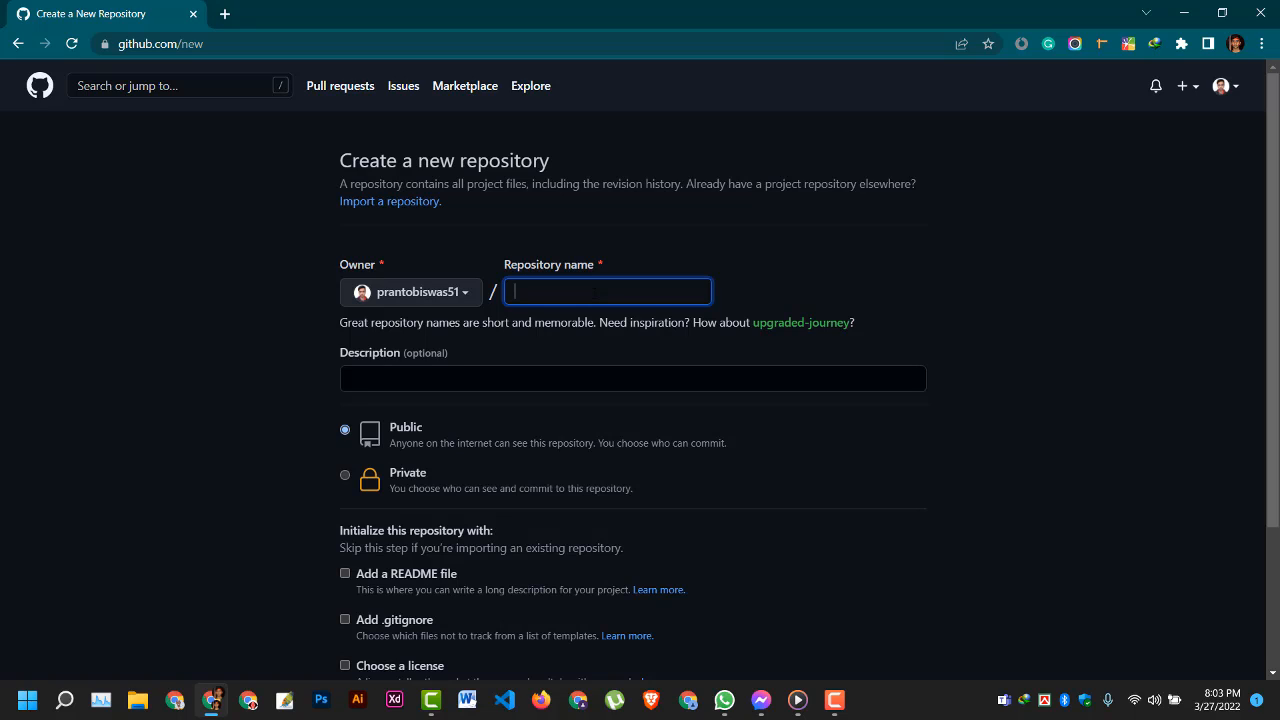
text(tutorial)
click(1094, 313)
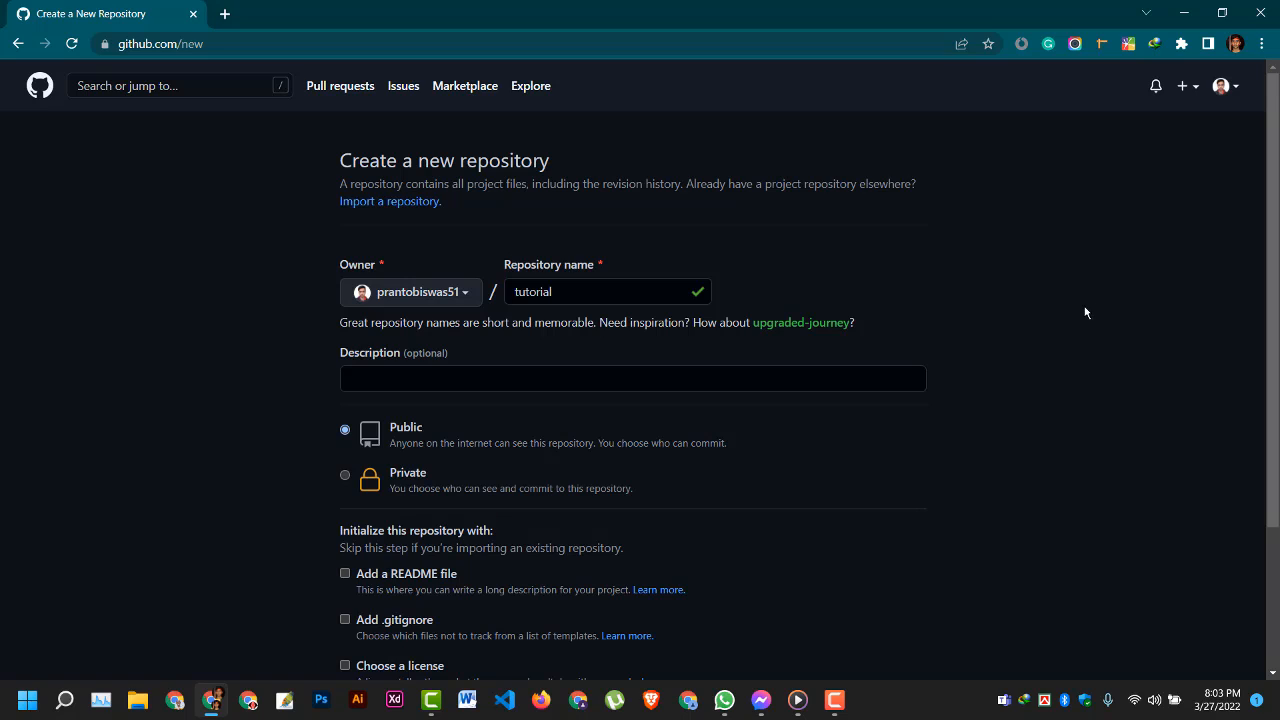
Enter "A repo for YouTube video" as the new repository's description
drag(342, 354, 416, 354)
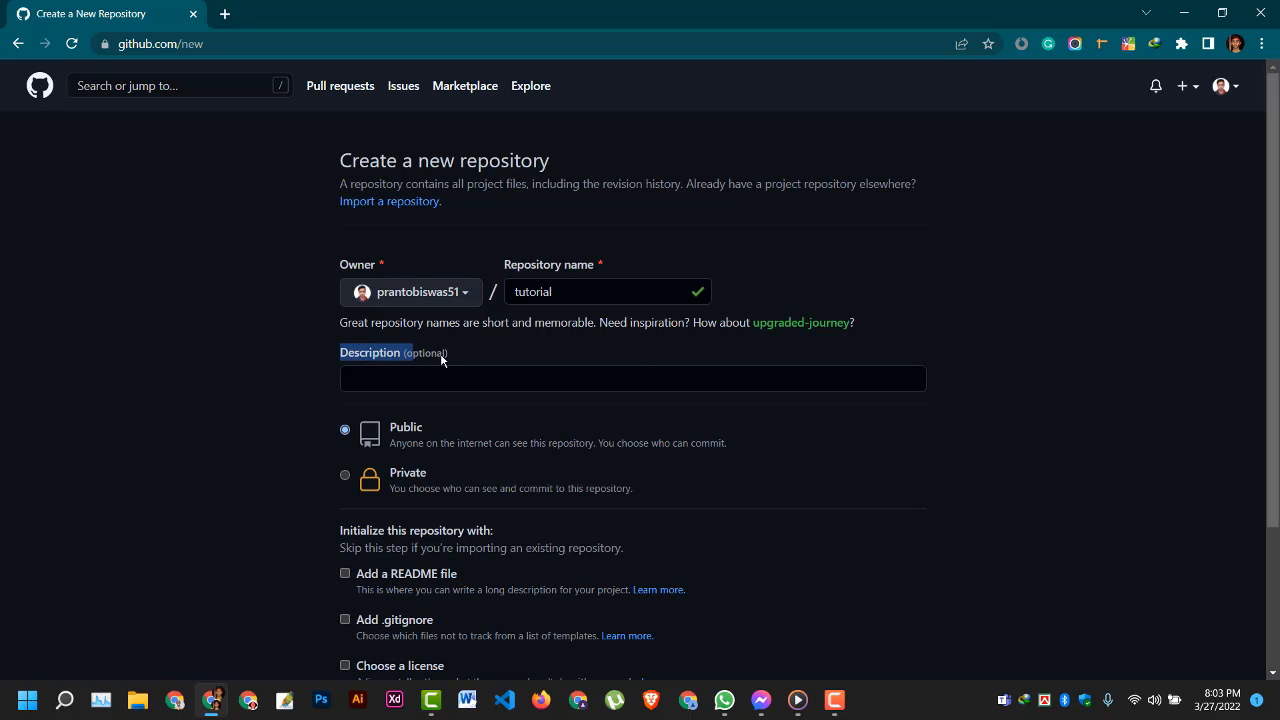
click(430, 356)
double_click(428, 355)
click(427, 376)
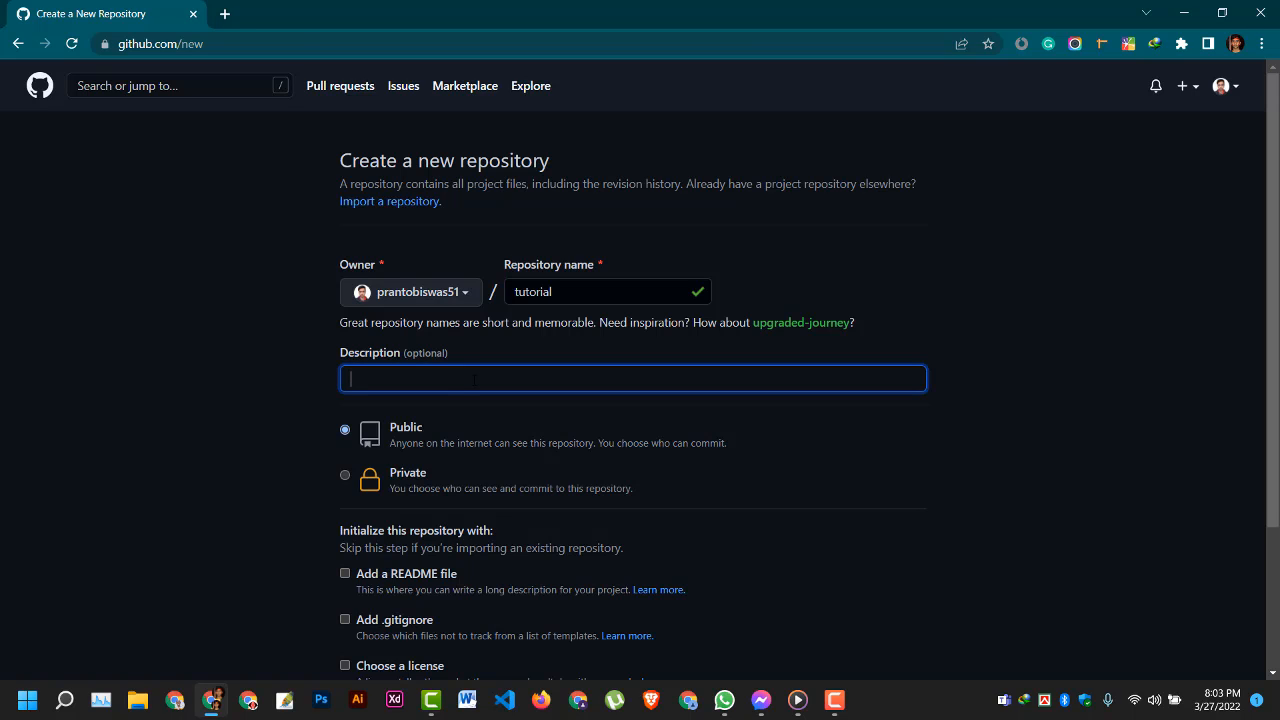
text(A repo for YouTube video)
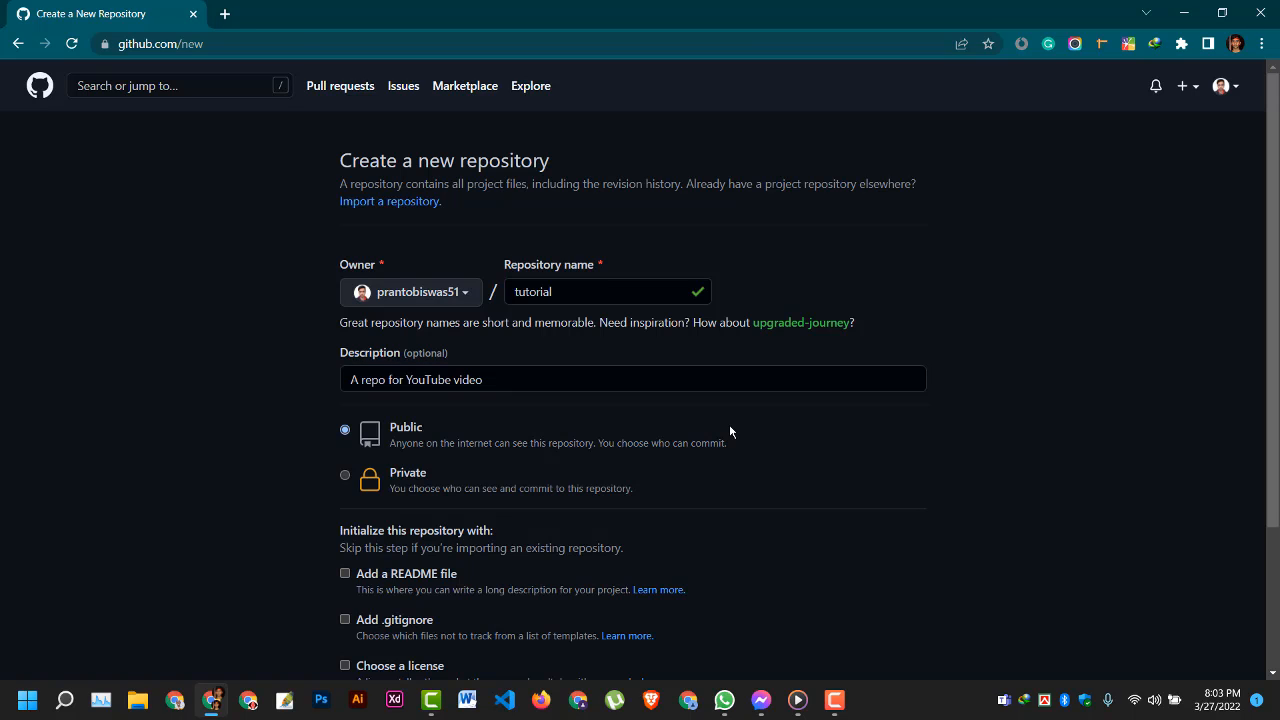
Include a README file and create the public repository
scroll(784, 423, down, 1)
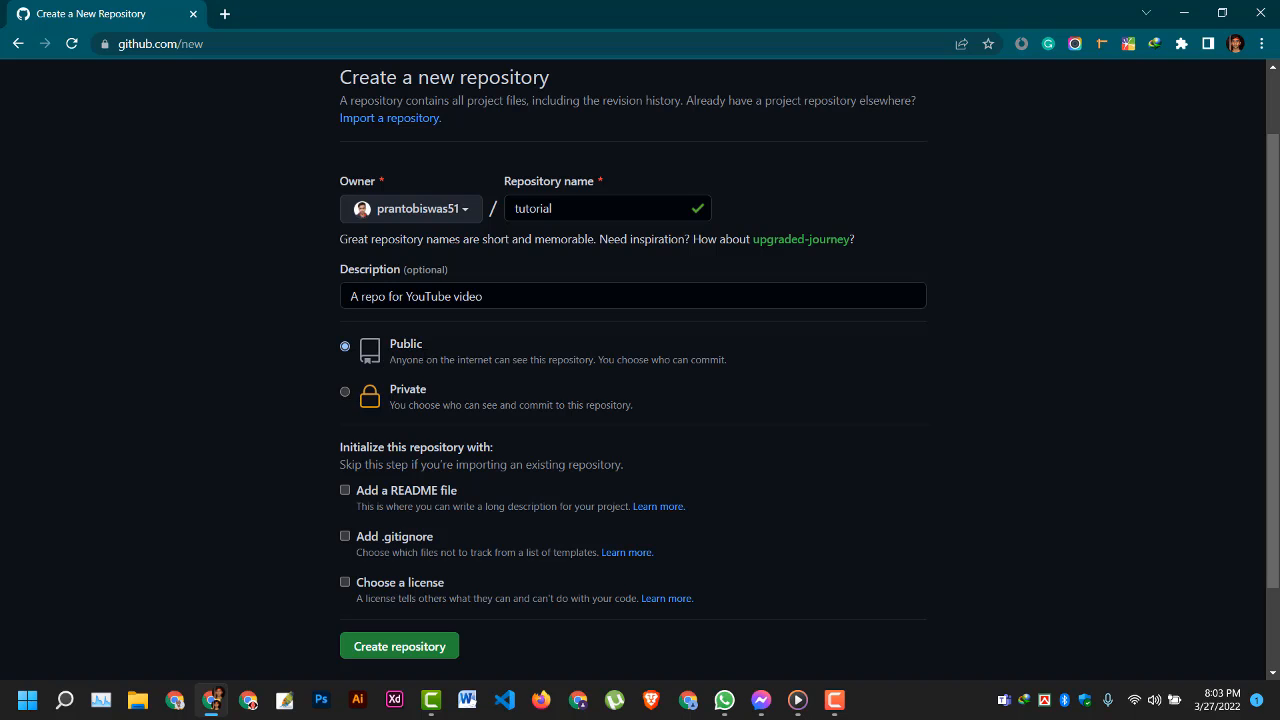
scroll(640, 380, down, 1)
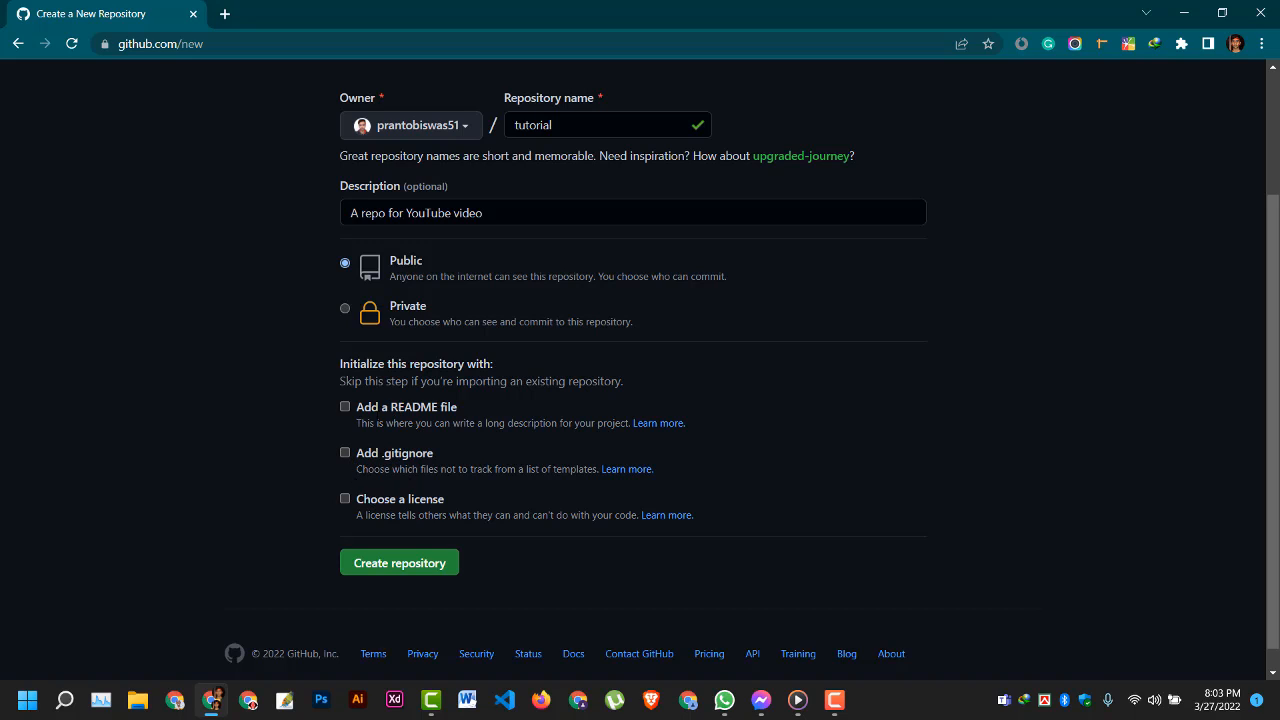
click(346, 406)
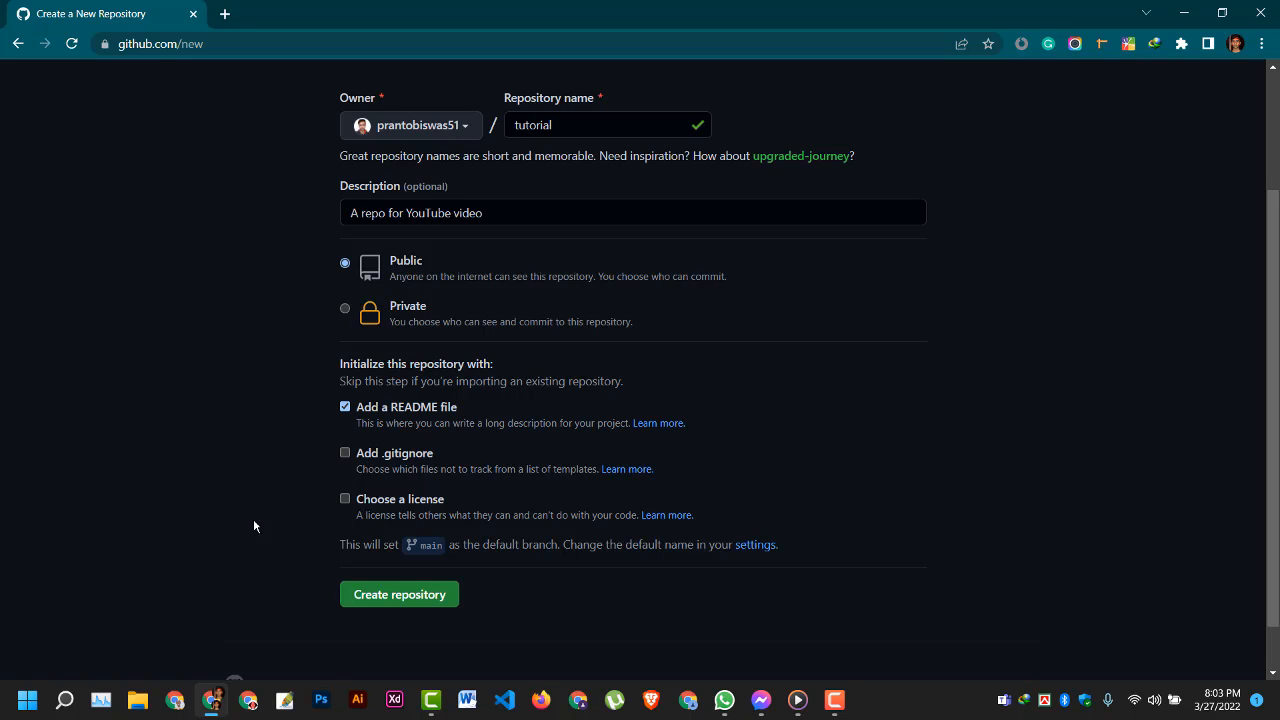
click(418, 595)
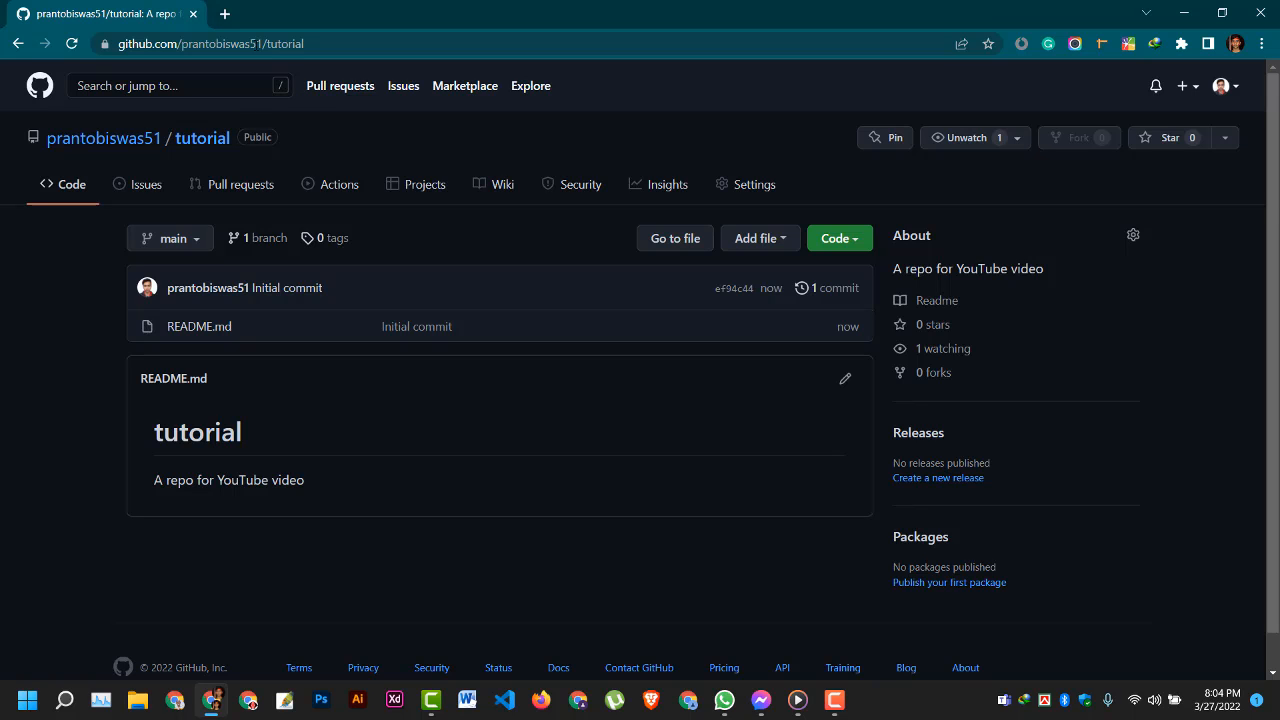
Search the web for "github for desktop" in a new tab and open the official GitHub Desktop site
click(225, 14)
text(gi)
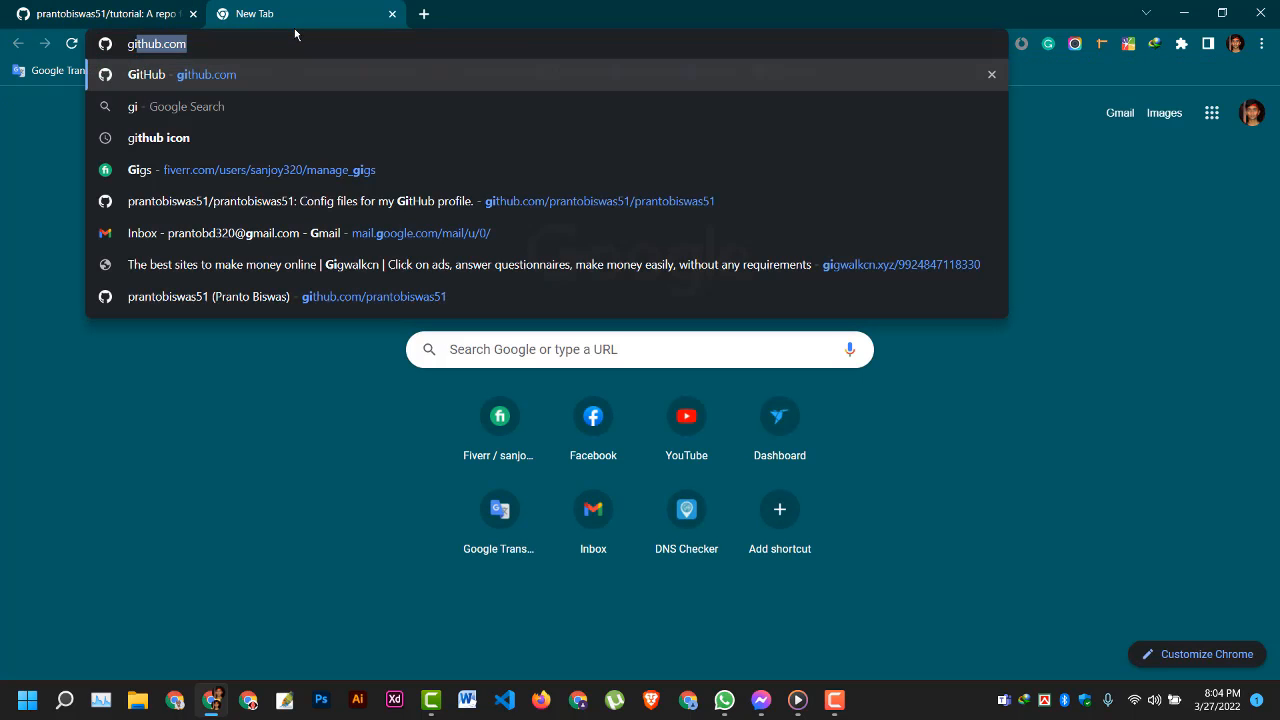
text(thub)
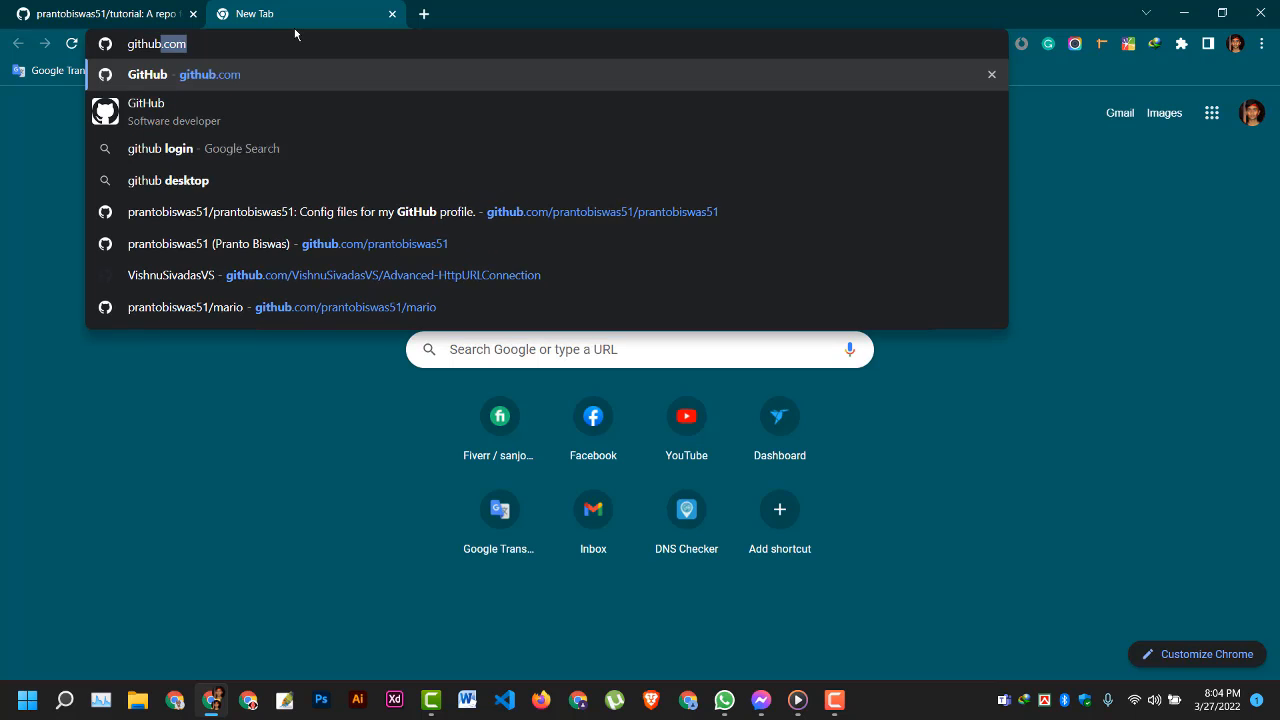
text( for deskt)
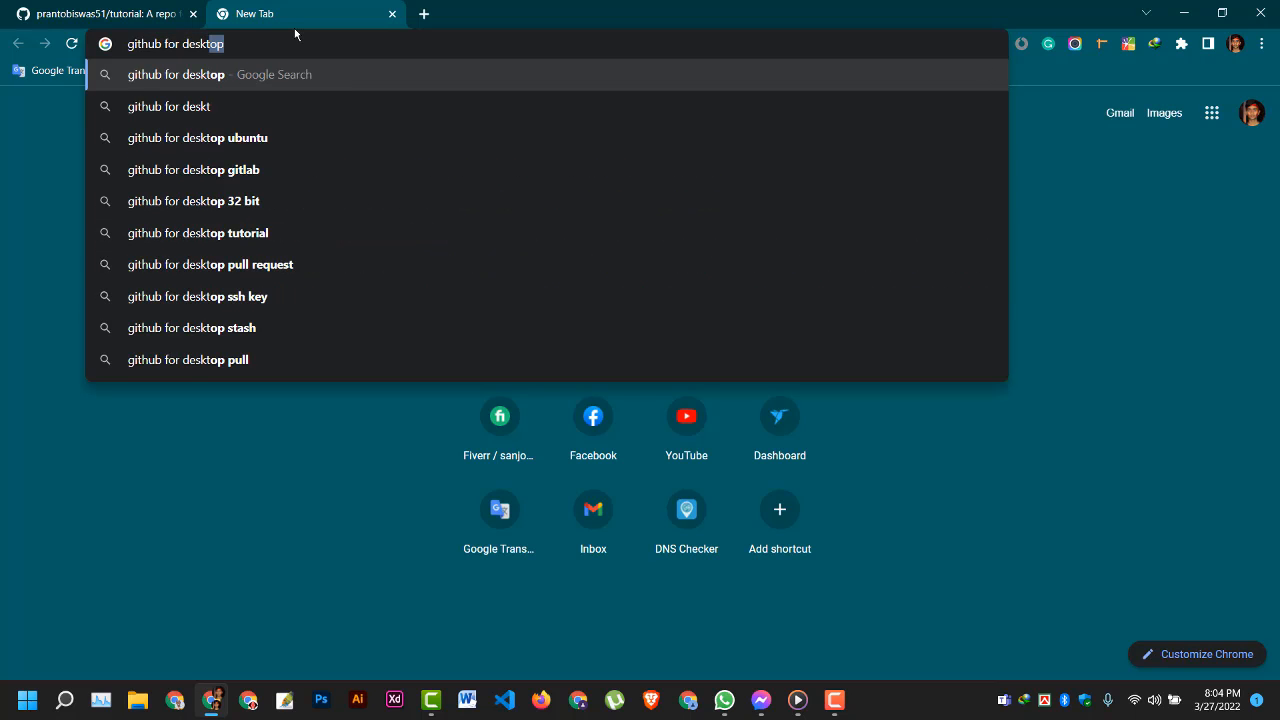
text(op)
key(Return)
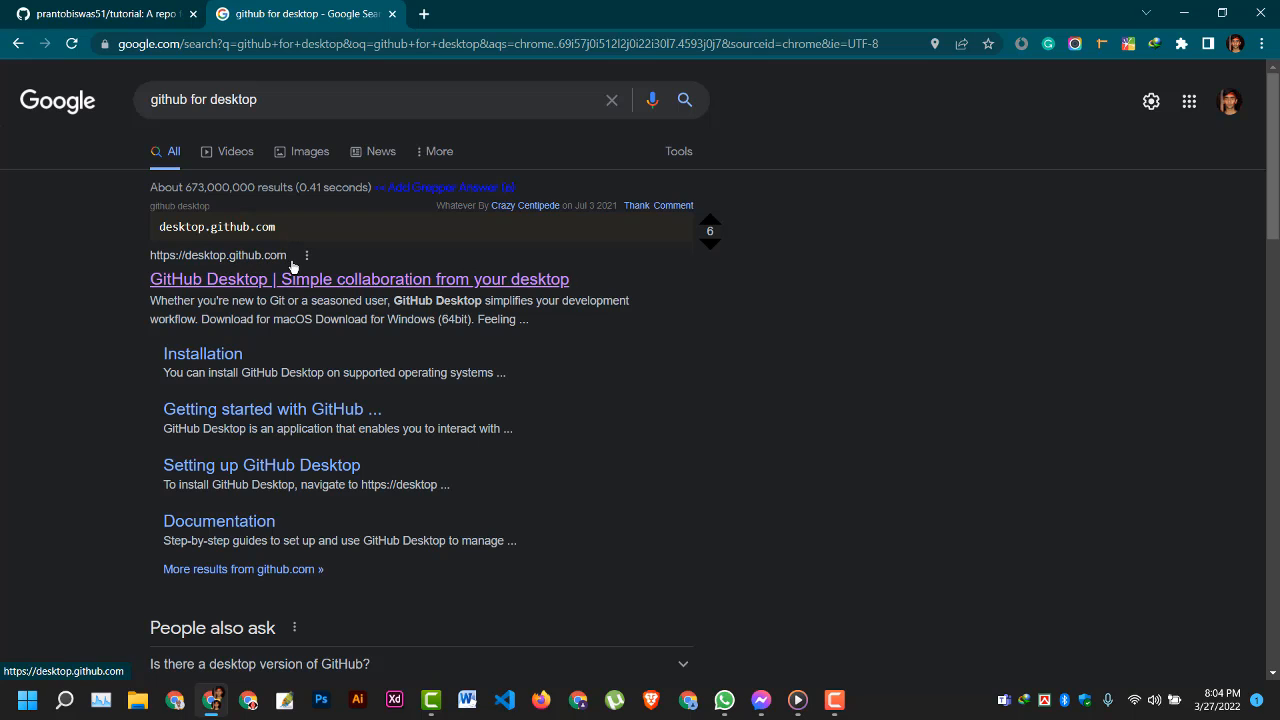
click(297, 281)
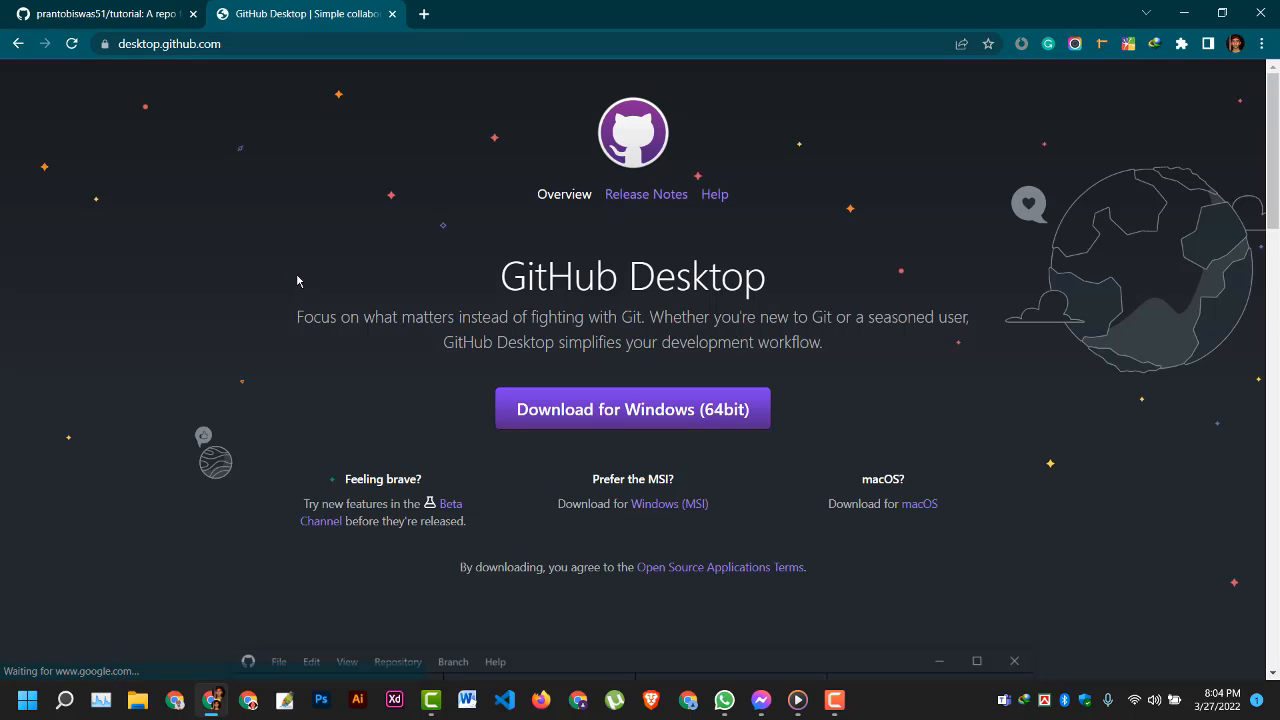
click(668, 411)
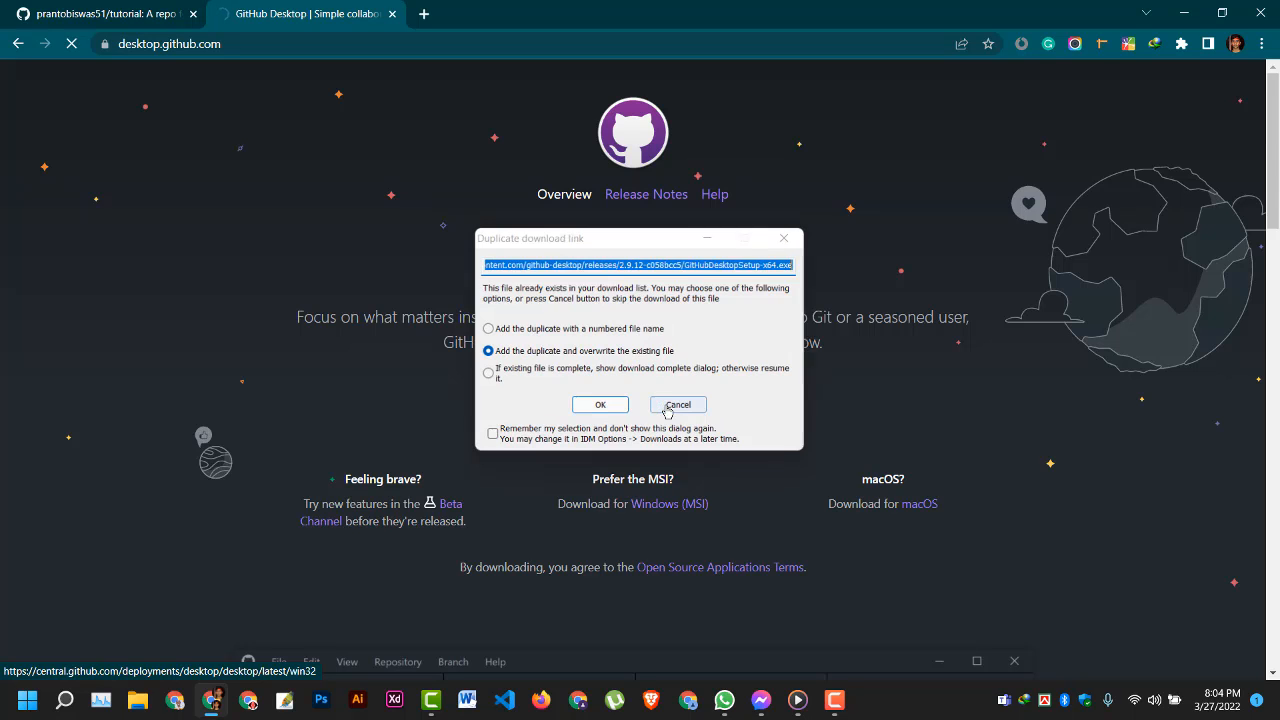
click(600, 408)
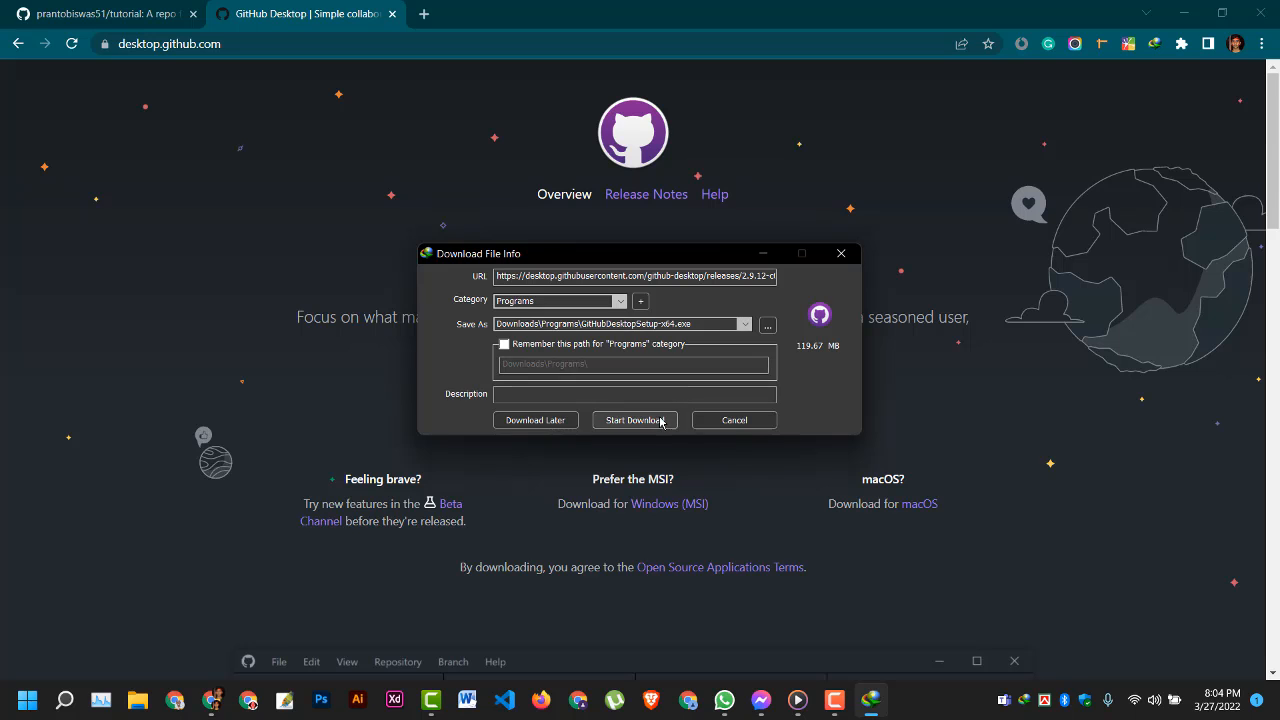
click(734, 422)
Switch to File Explorer and open the Programs folder inside Downloads
key(super+d)
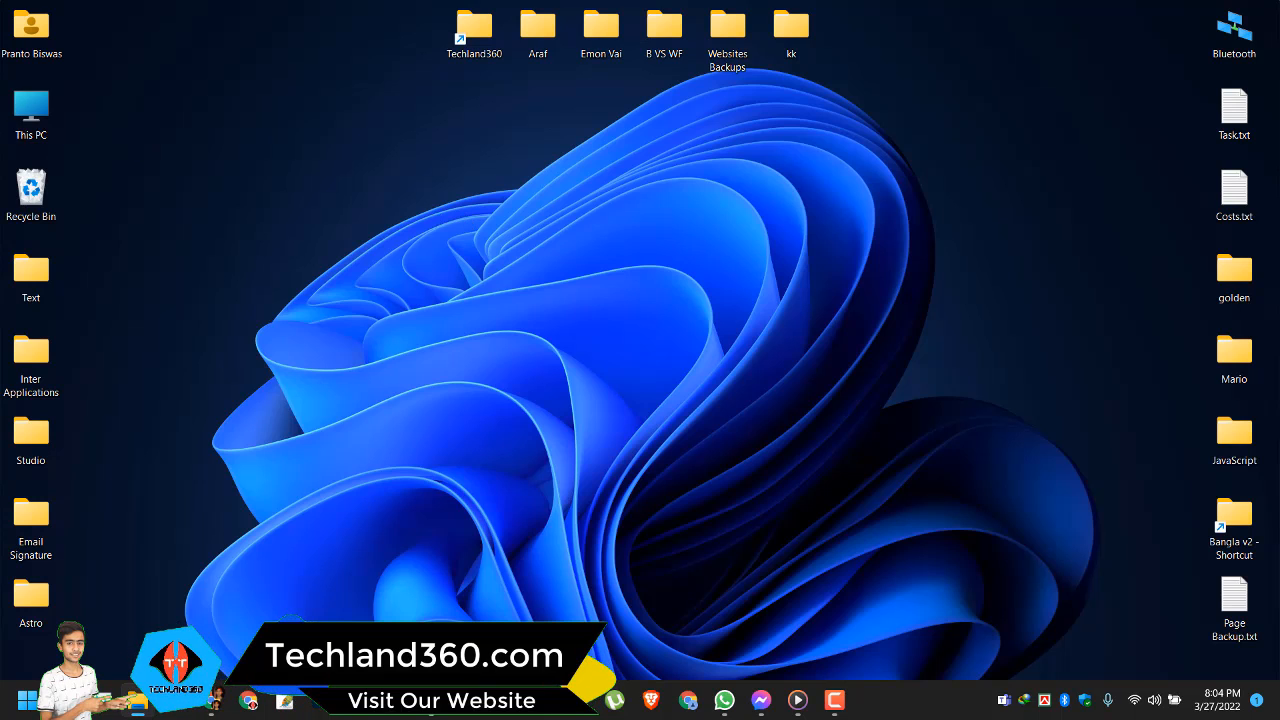
drag(604, 1, 608, 105)
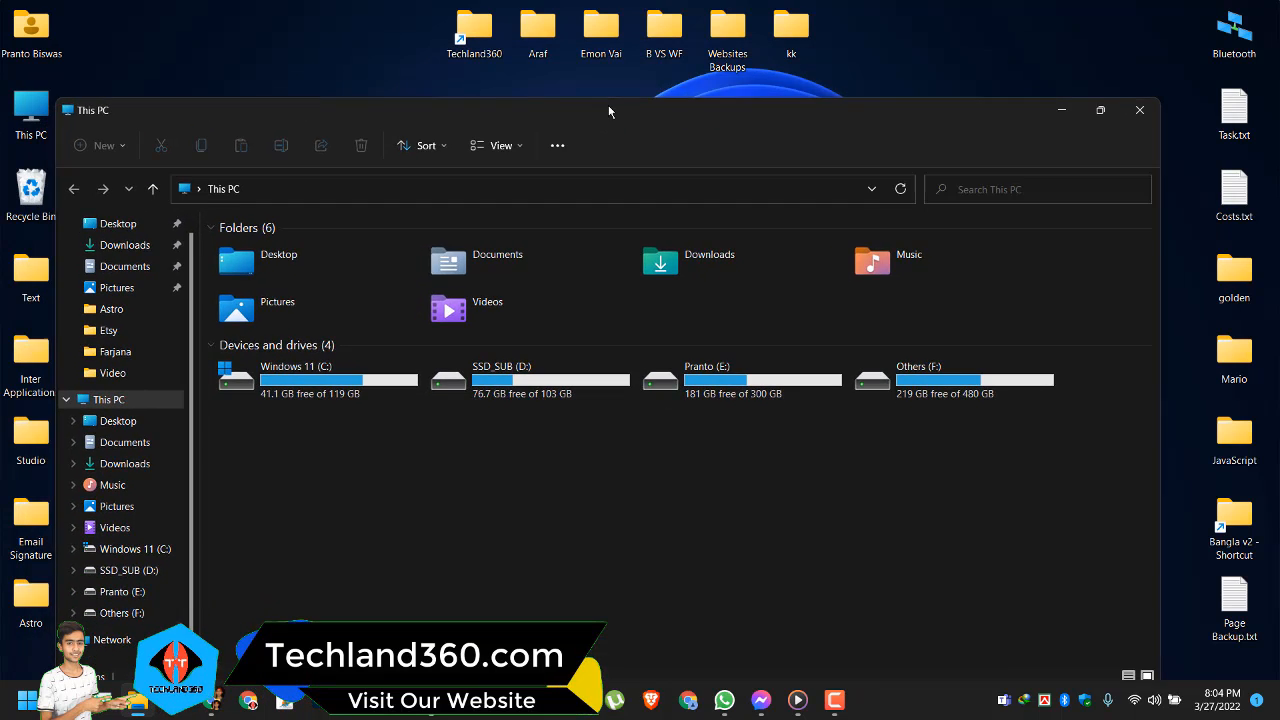
double_click(608, 105)
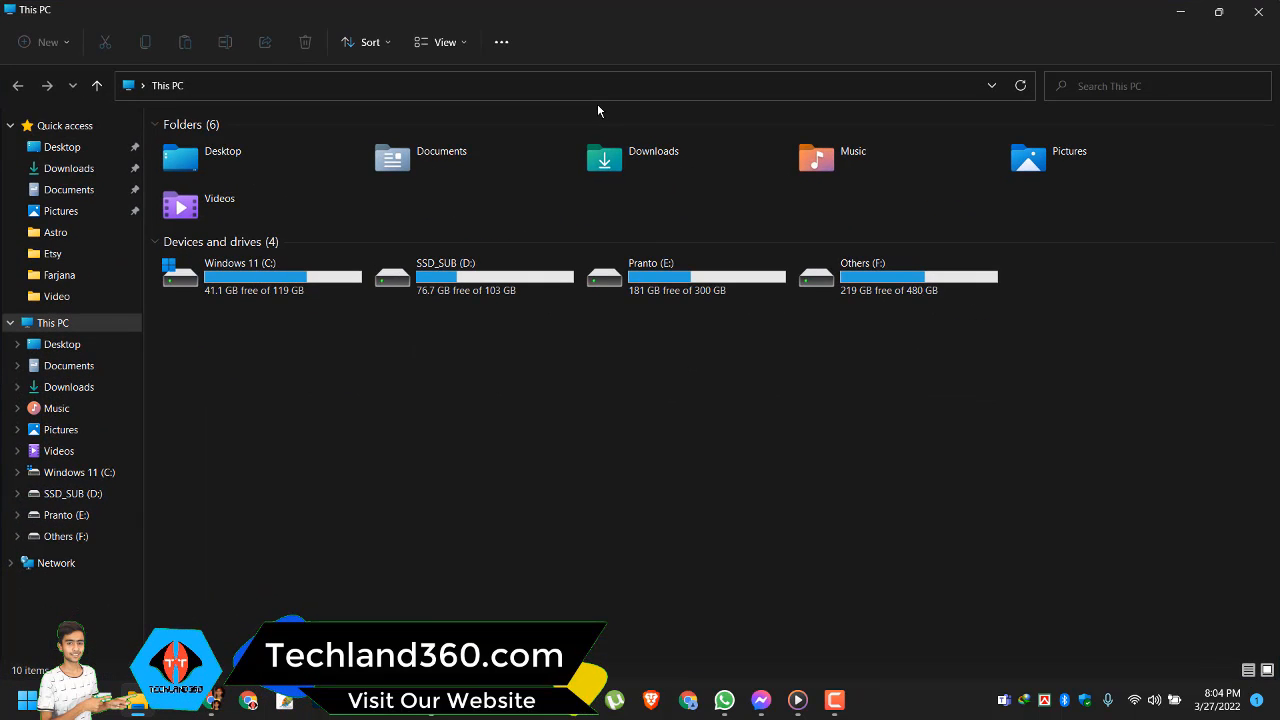
click(666, 174)
double_click(666, 174)
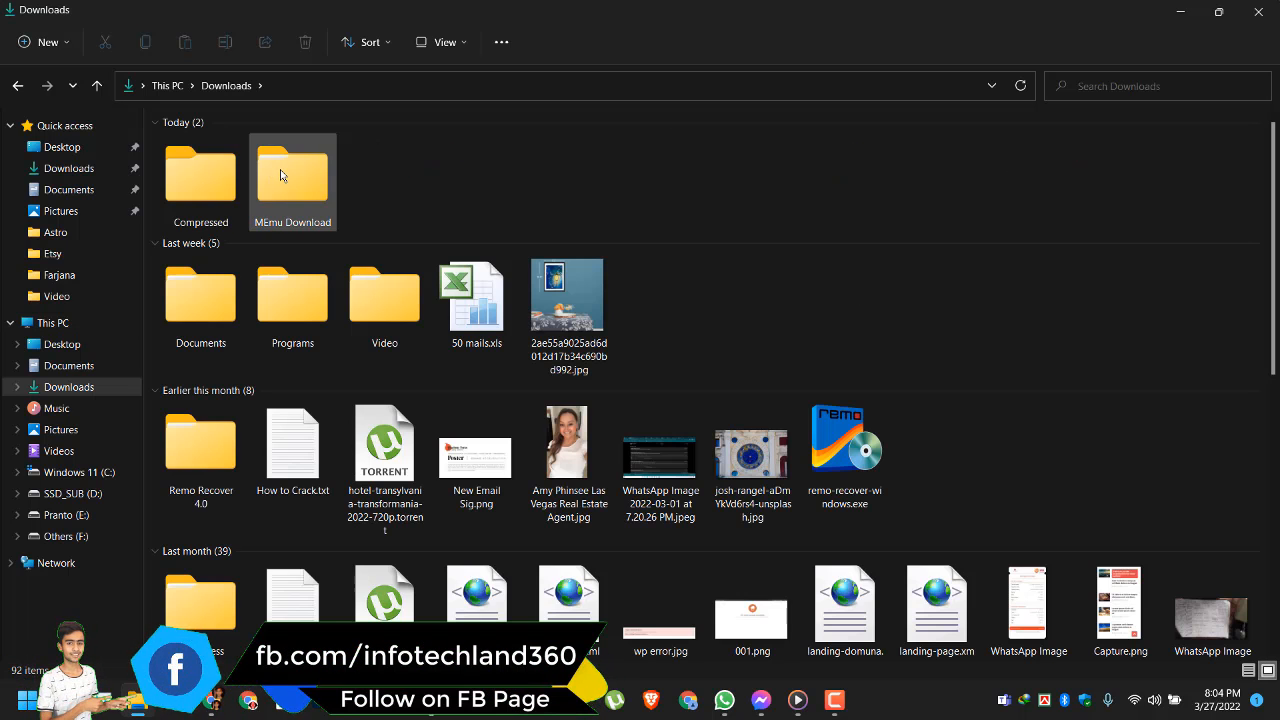
double_click(290, 295)
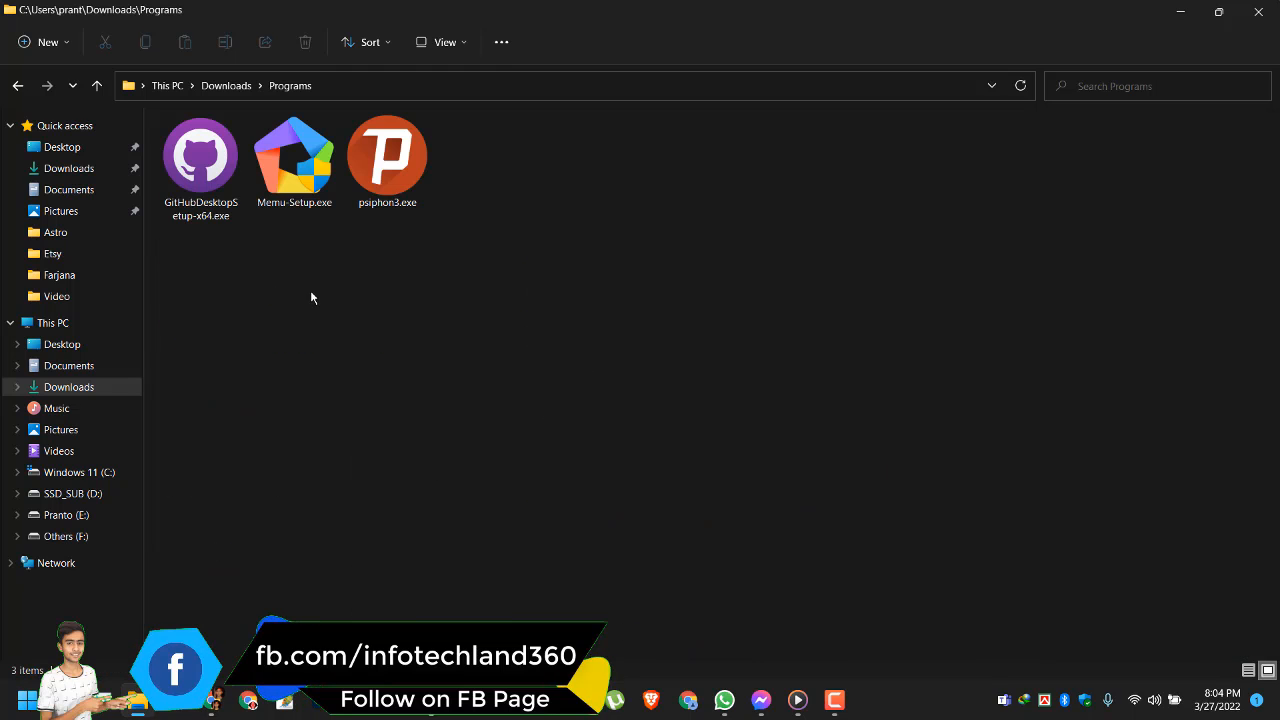
Run the installer GitHubDesktopSetup-x64.exe as administrator
right_click(214, 178)
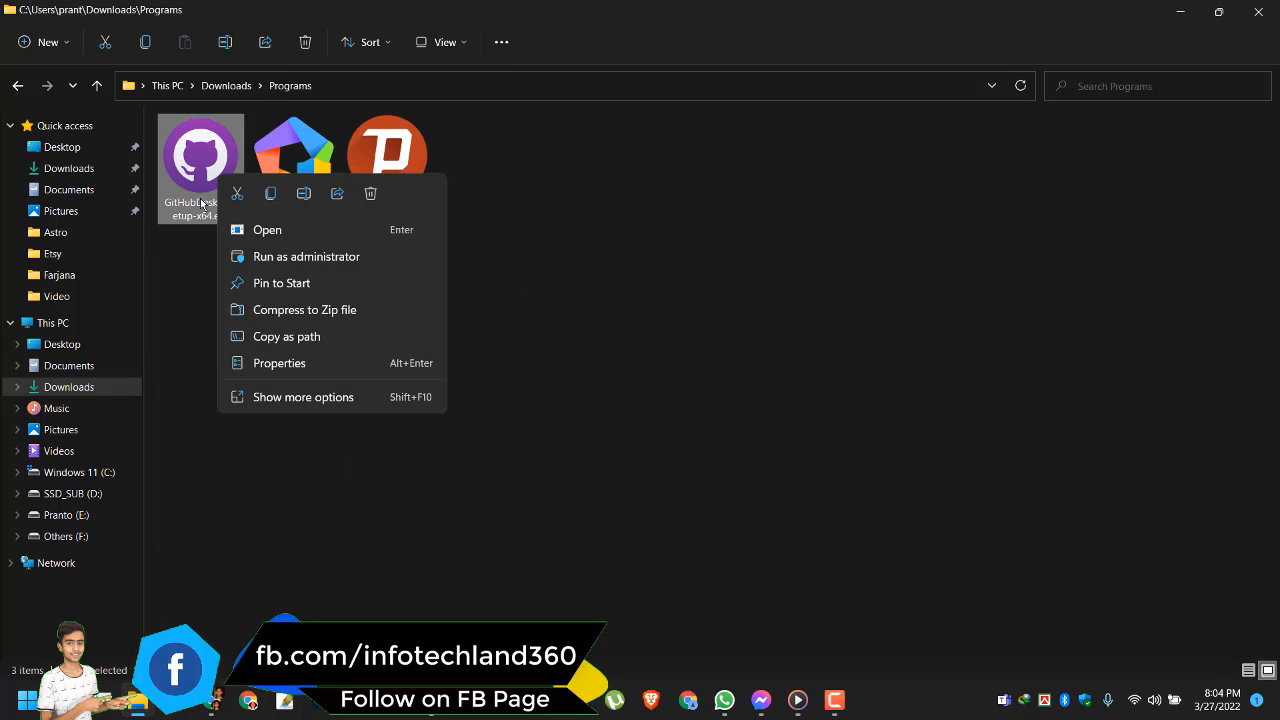
click(191, 266)
right_click(215, 184)
click(297, 262)
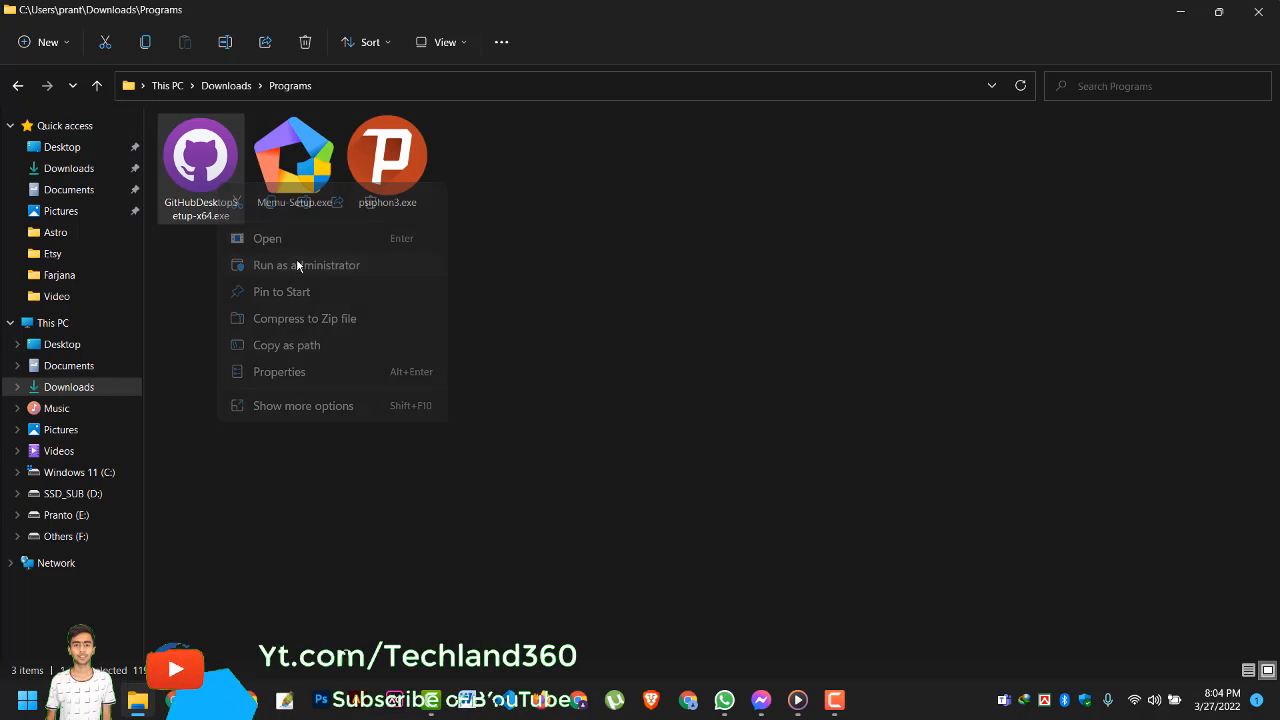
click(303, 262)
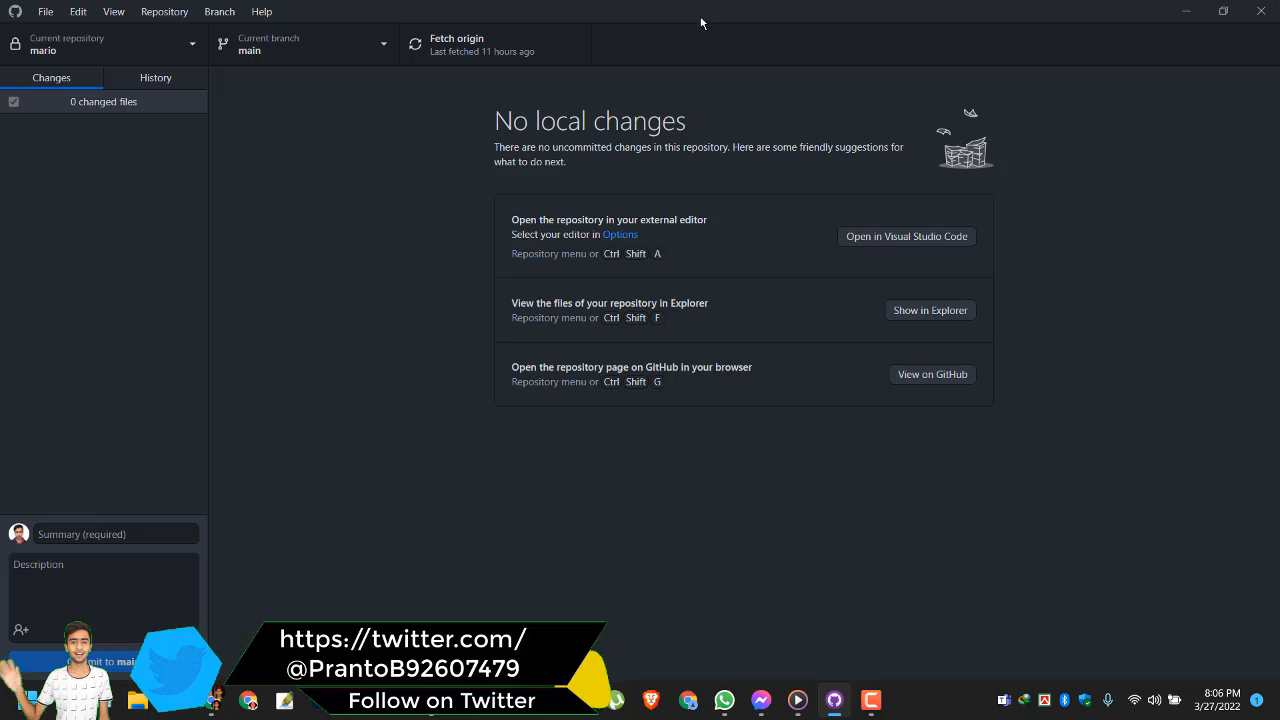
Move the GitHub Desktop window aside, then create a desktop folder named "YT T" and open it
drag(701, 22, 639, 99)
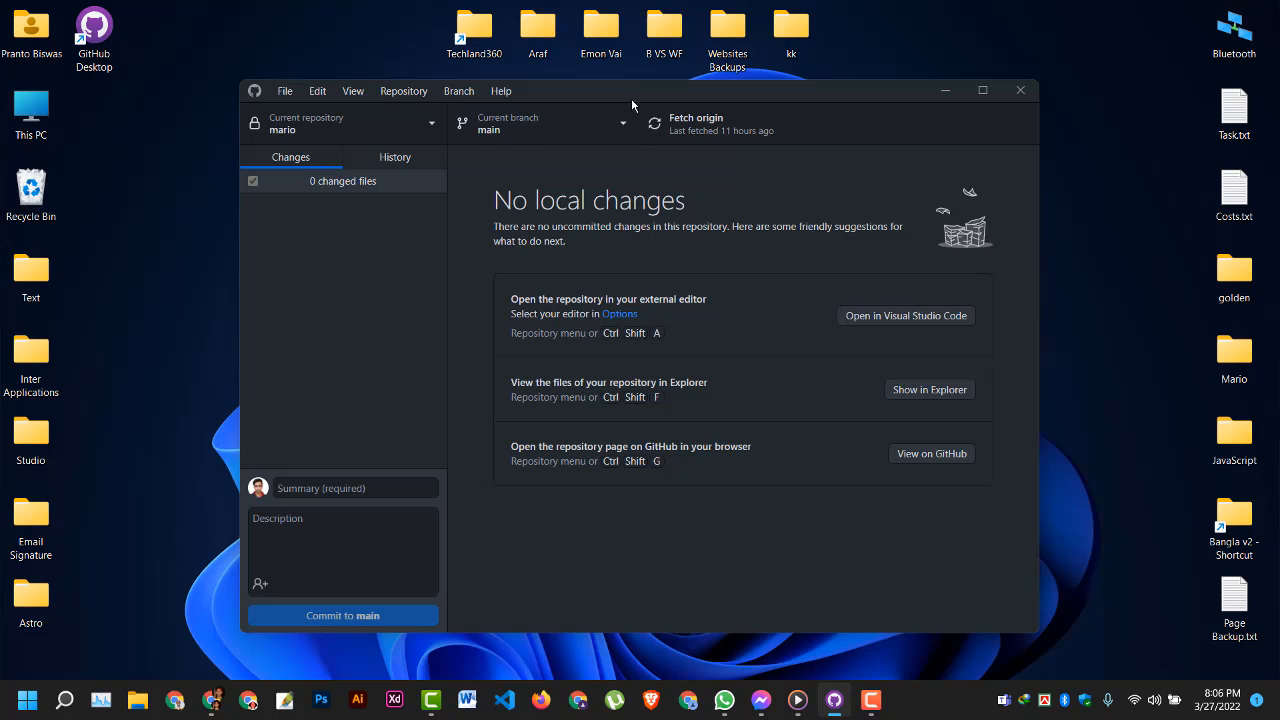
drag(632, 104, 816, 87)
right_click(268, 163)
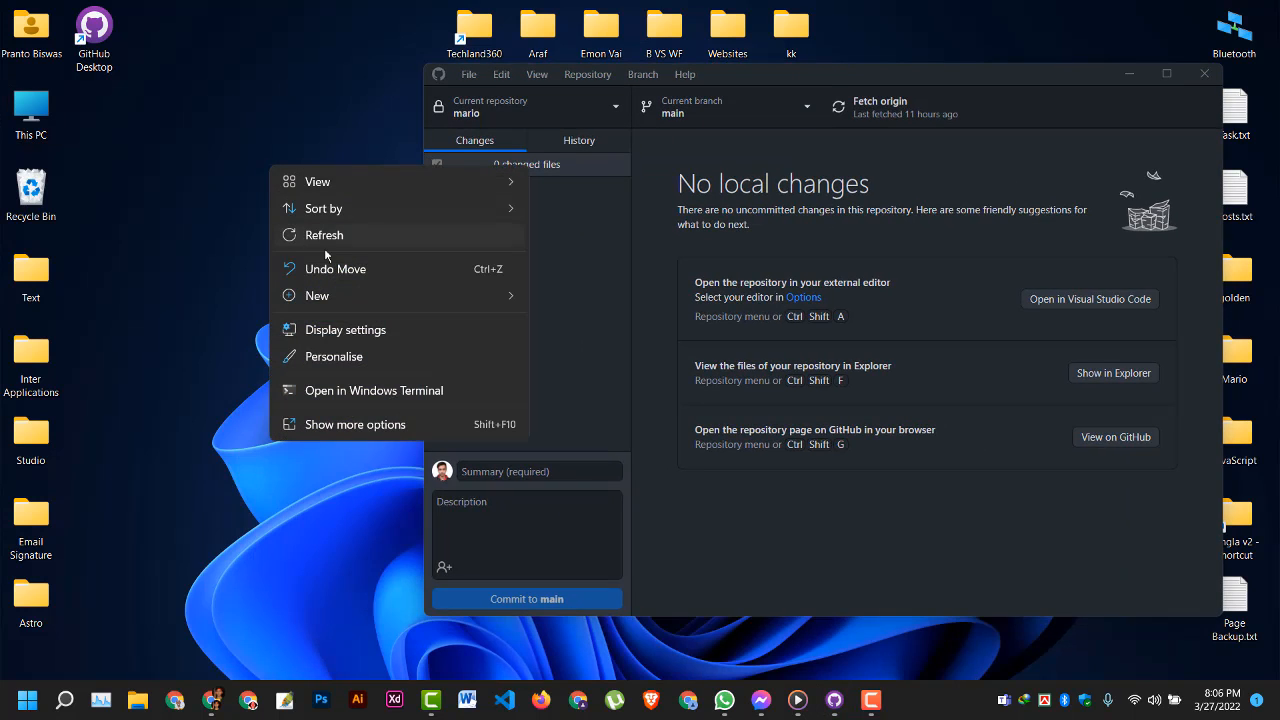
mouse_move(317, 295)
click(557, 294)
text(YT T)
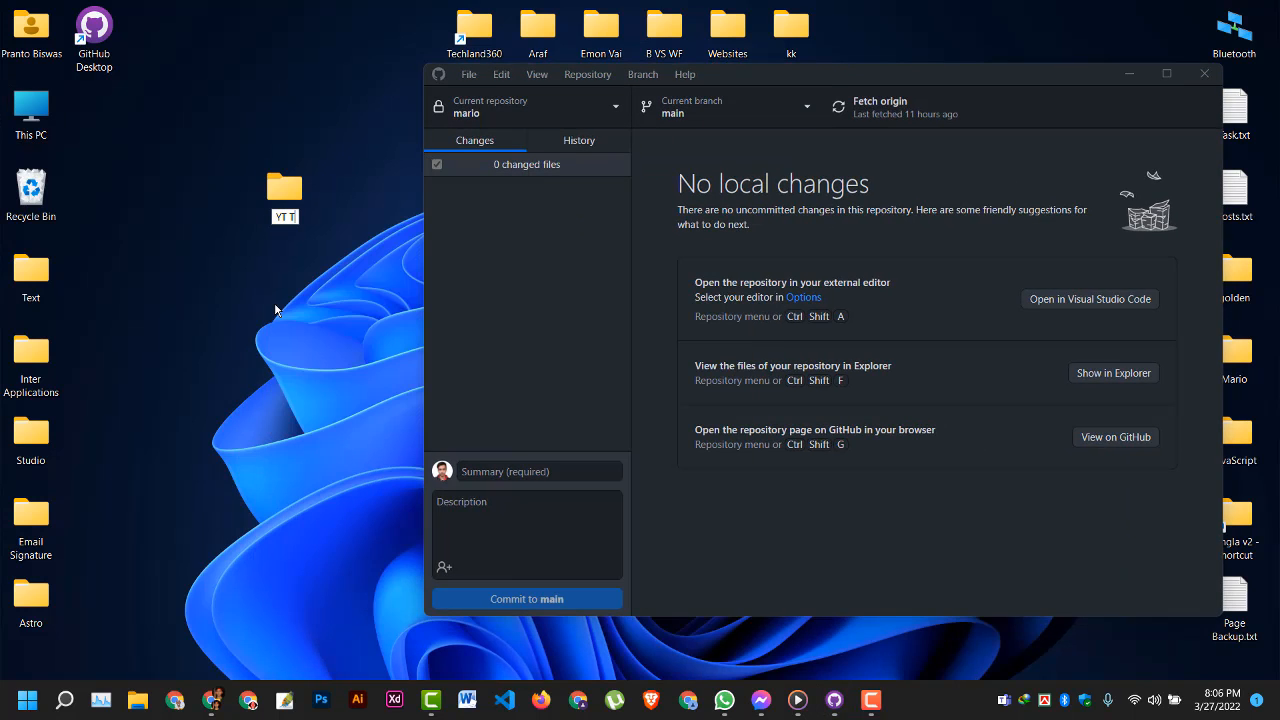
key(Return)
key(Return)
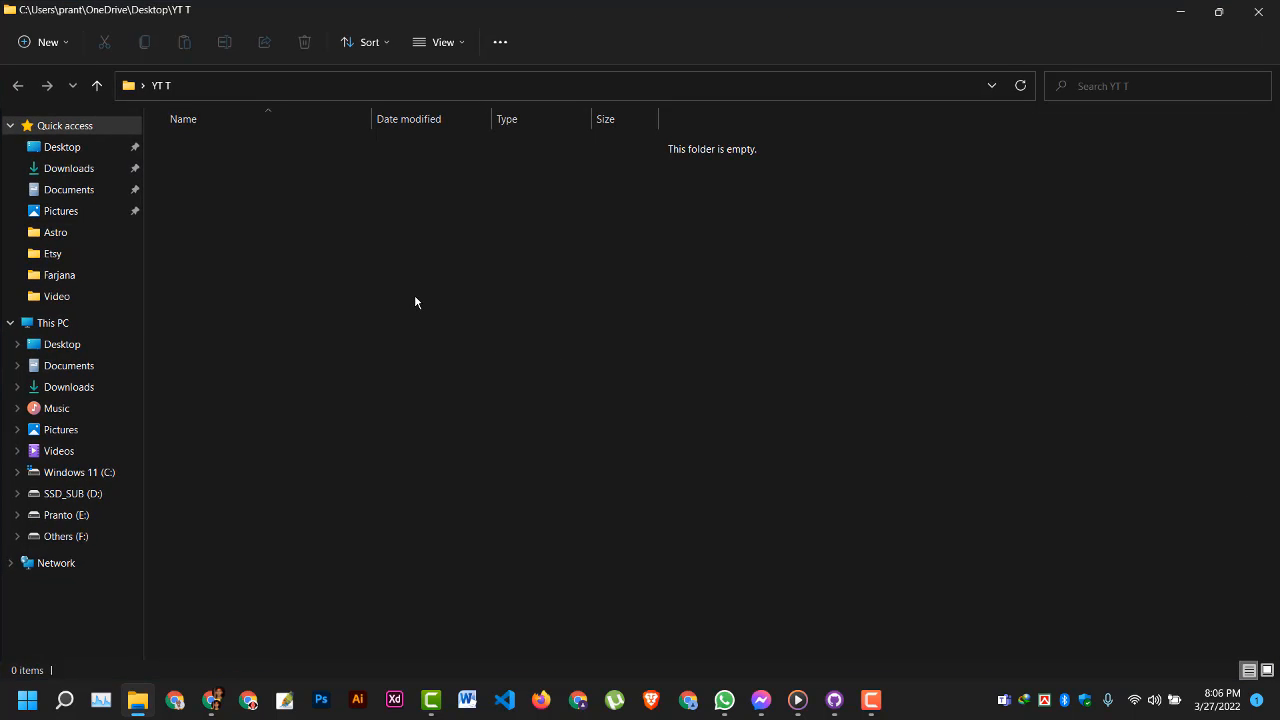
Open the empty YT T folder in Visual Studio Code
right_click(415, 301)
click(491, 520)
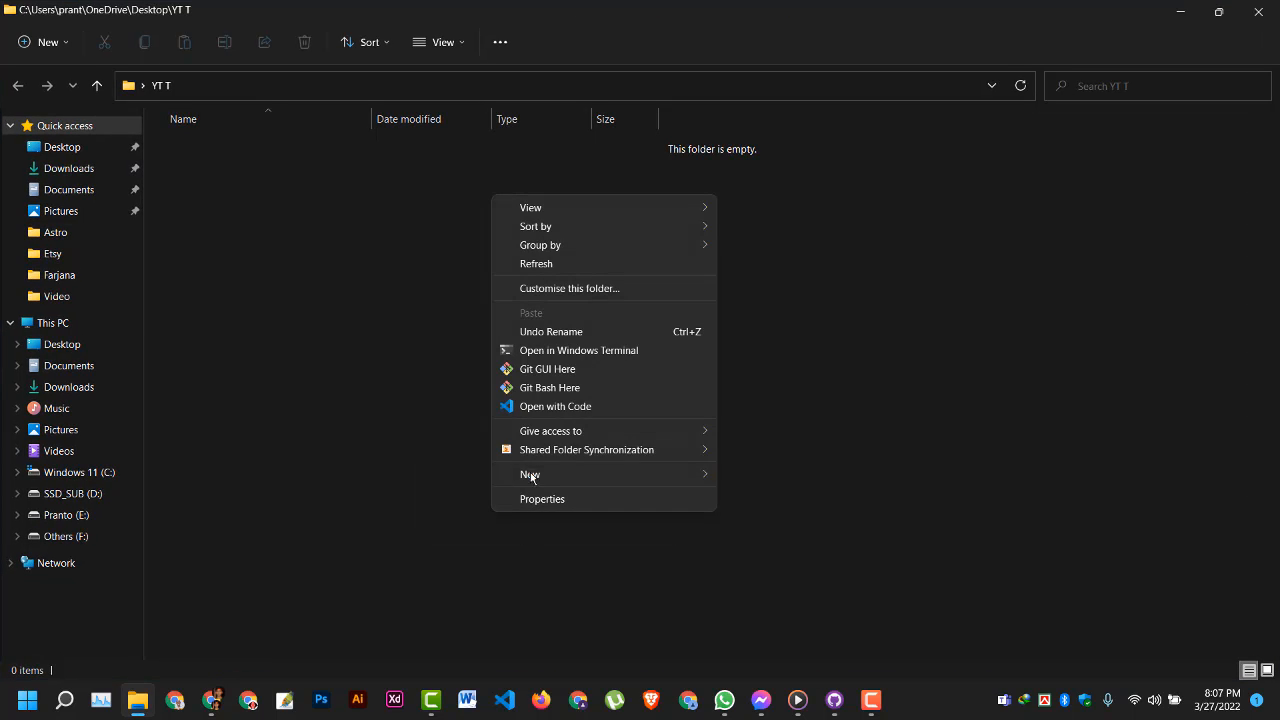
click(551, 407)
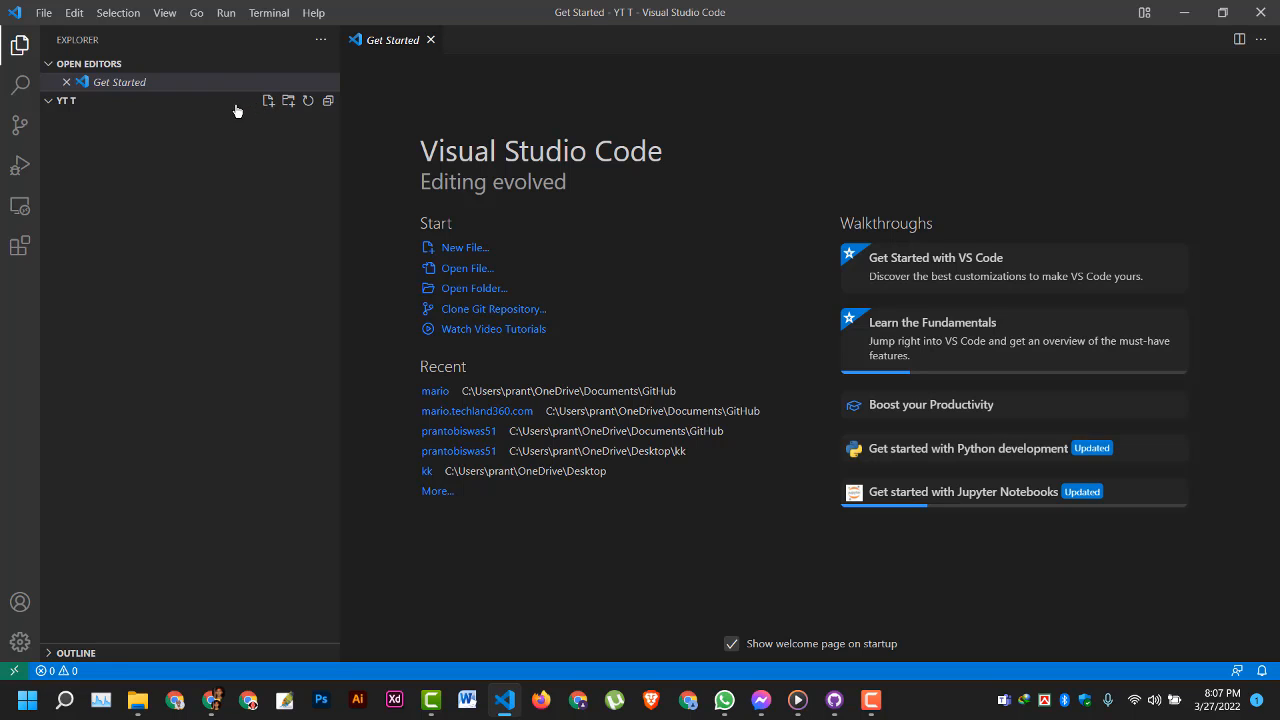
Search the extensions marketplace for "github pull requ"
click(20, 240)
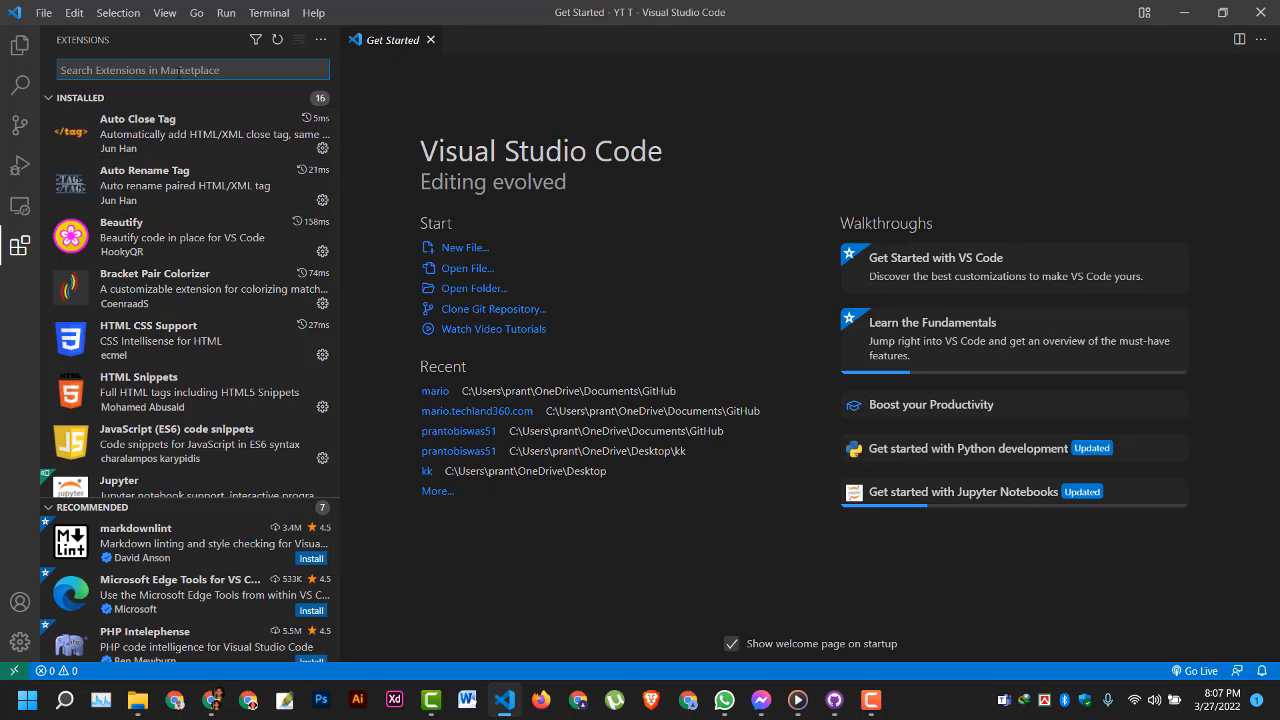
text(git)
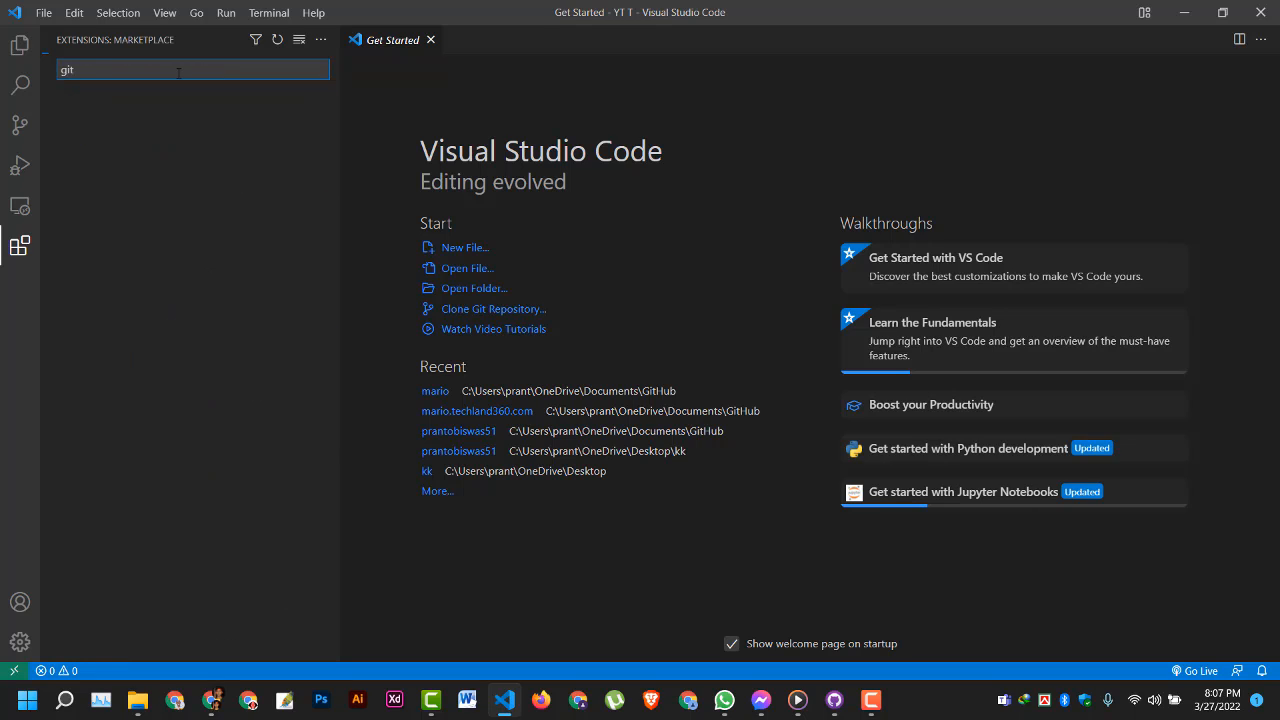
text(hub pull req)
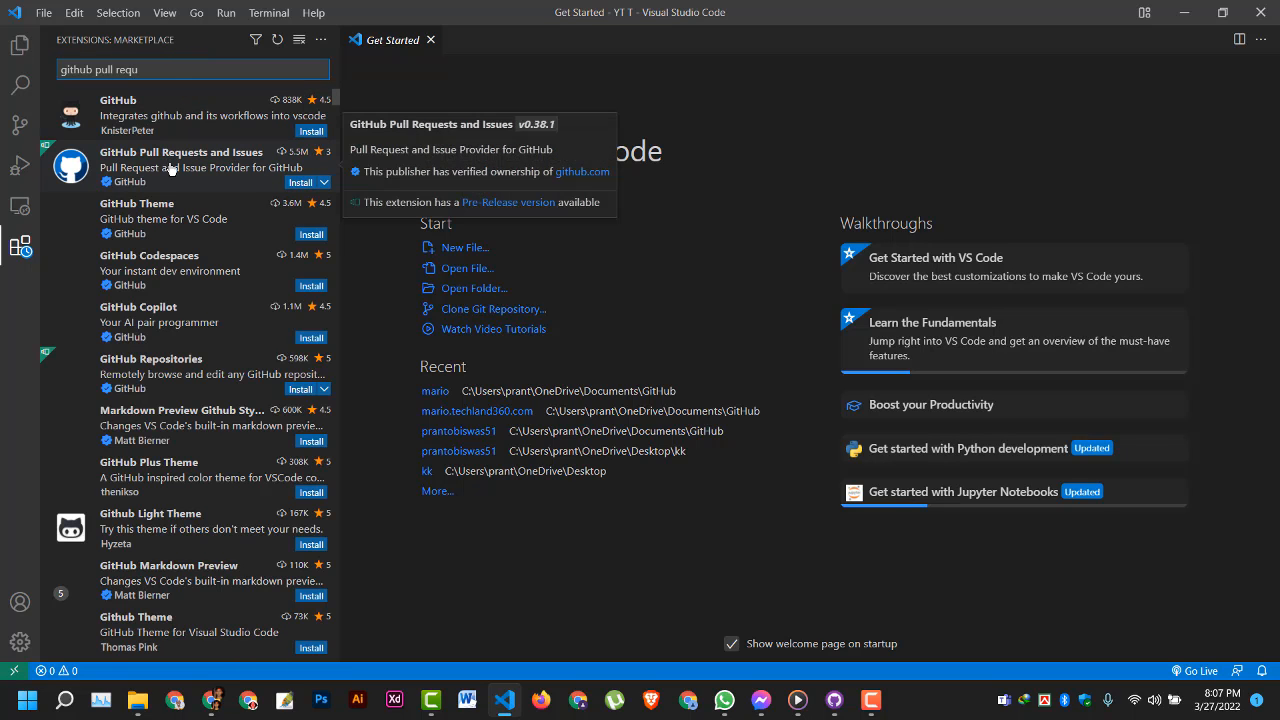
text(u)
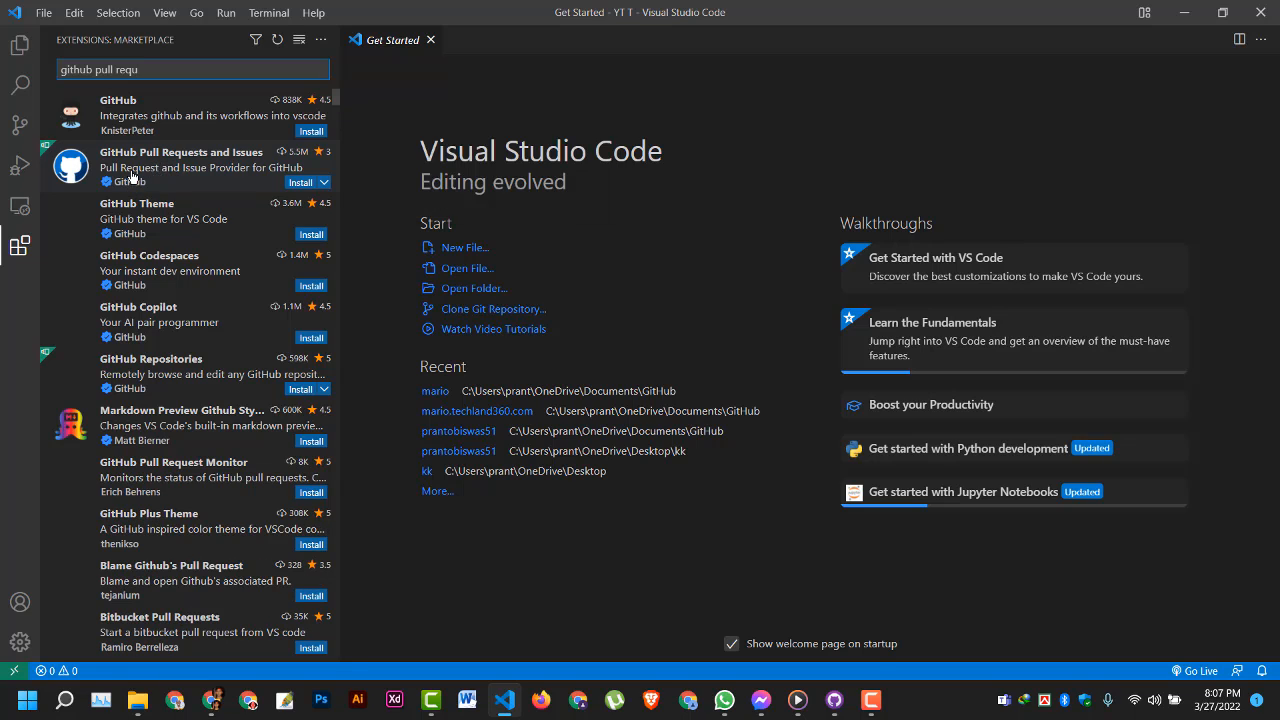
Install the GitHub Pull Requests and Issues extension, then close Visual Studio Code
click(132, 177)
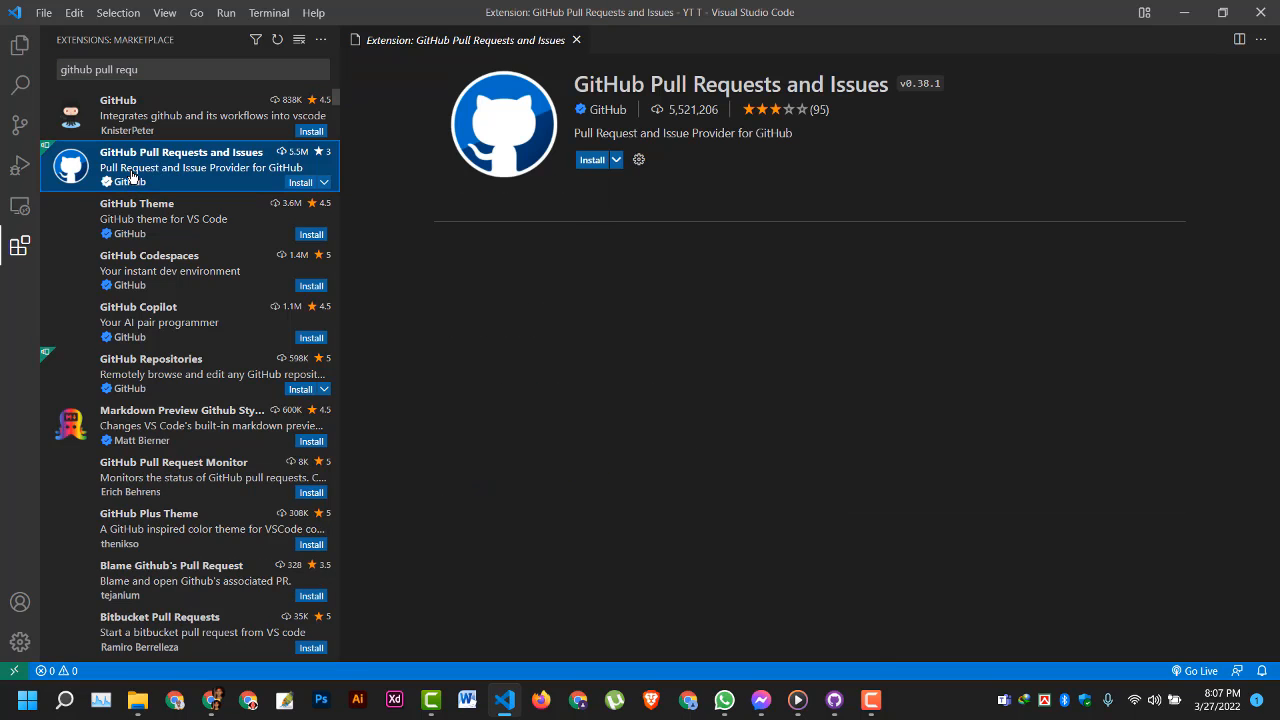
click(590, 166)
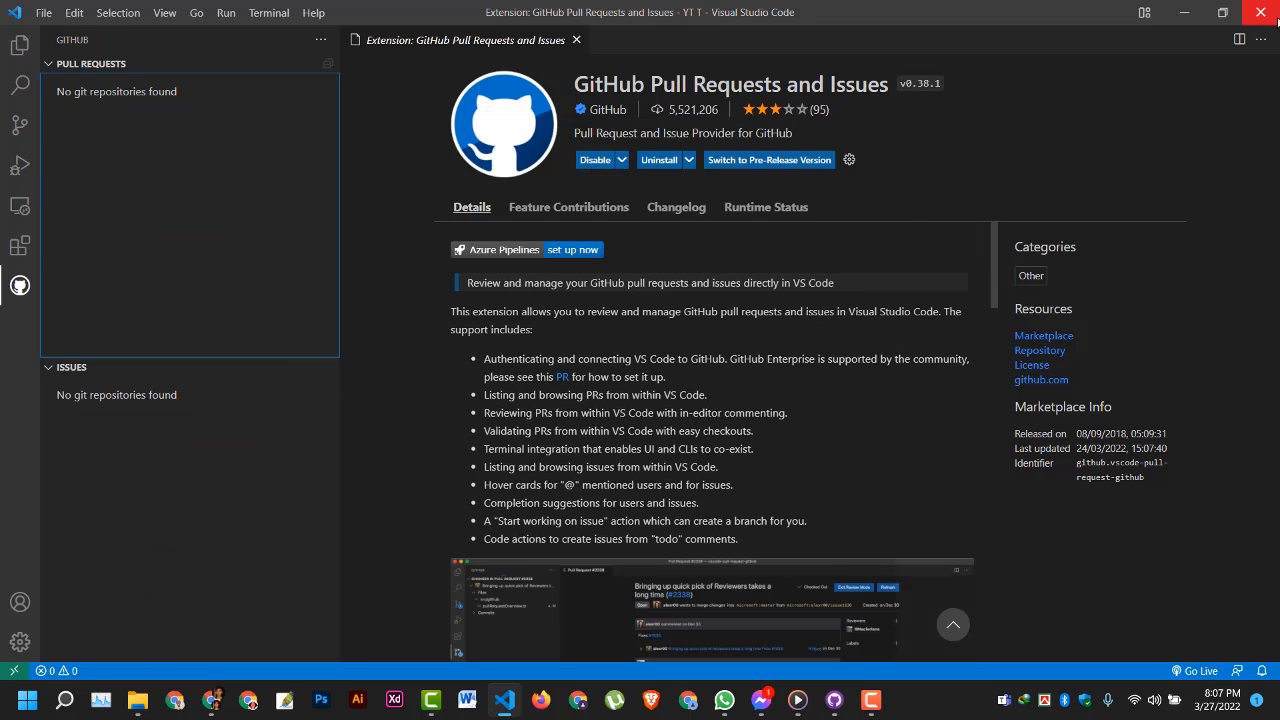
click(1262, 14)
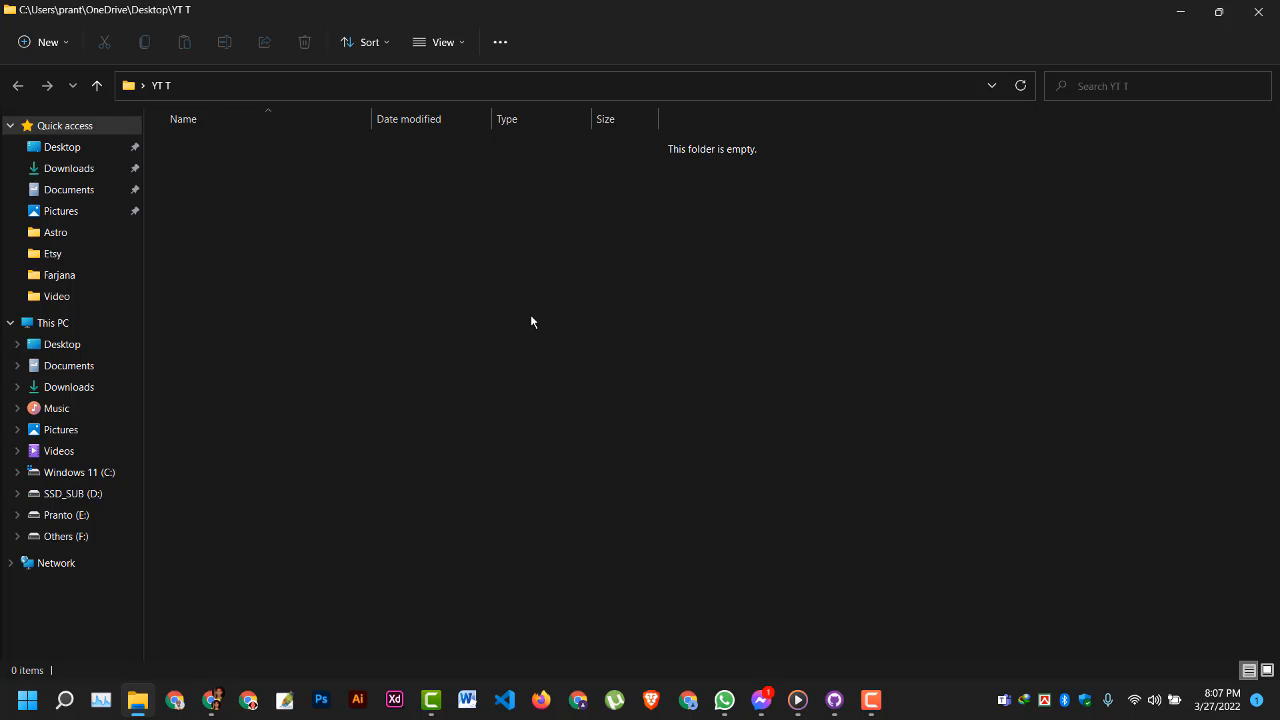
Reopen the YT T folder in Visual Studio Code from File Explorer
right_click(510, 273)
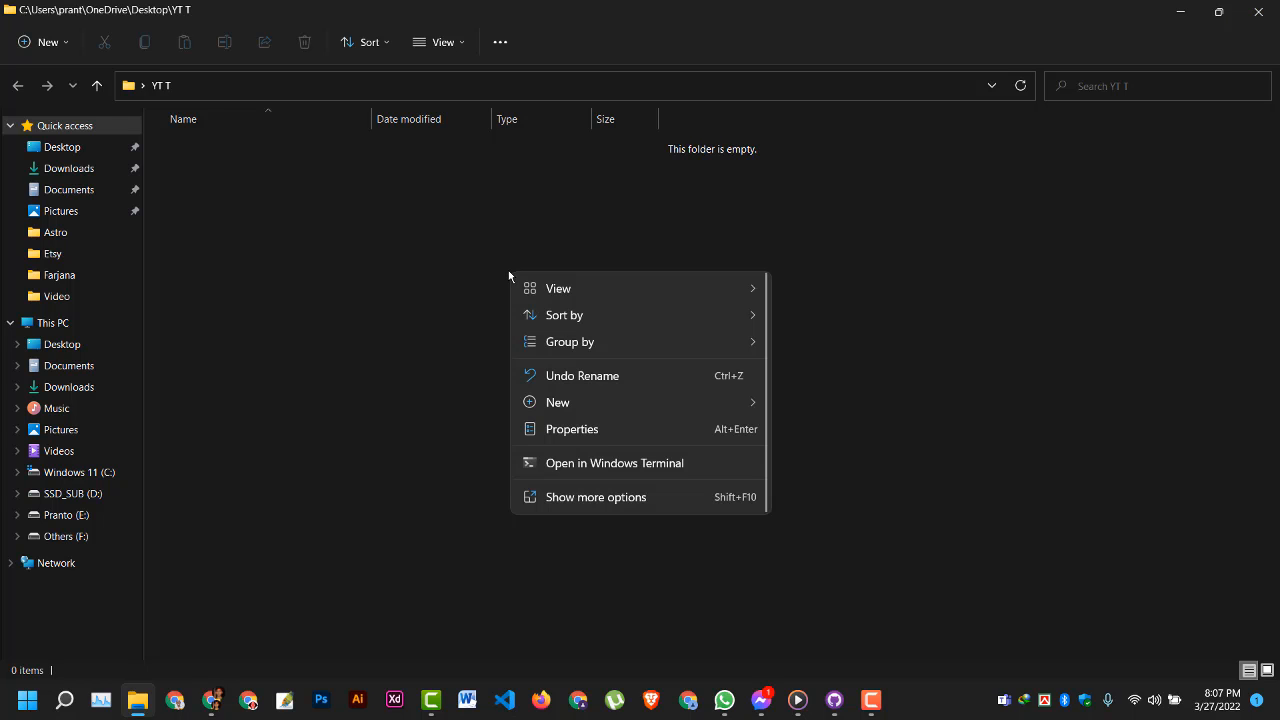
click(623, 498)
click(706, 393)
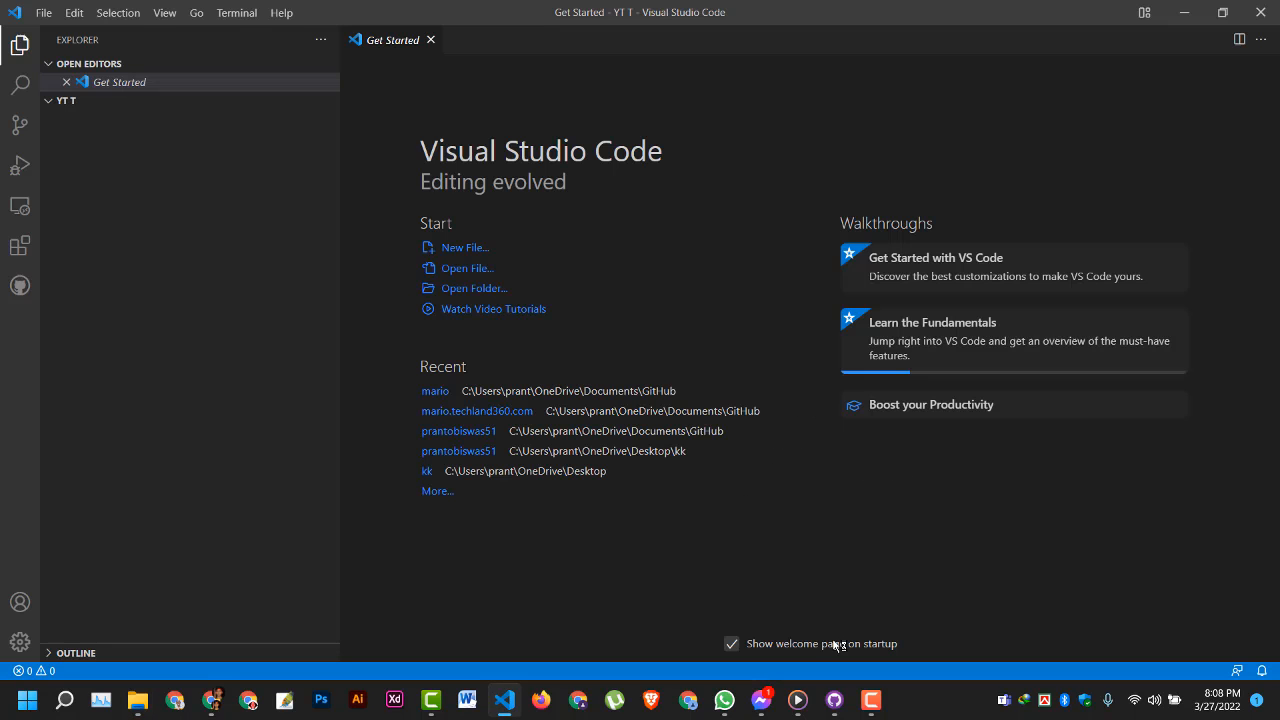
Switch to GitHub Desktop and sign in to the GitHub.com account through the browser, allowing it to open GitHubDesktop.exe
mouse_move(835, 702)
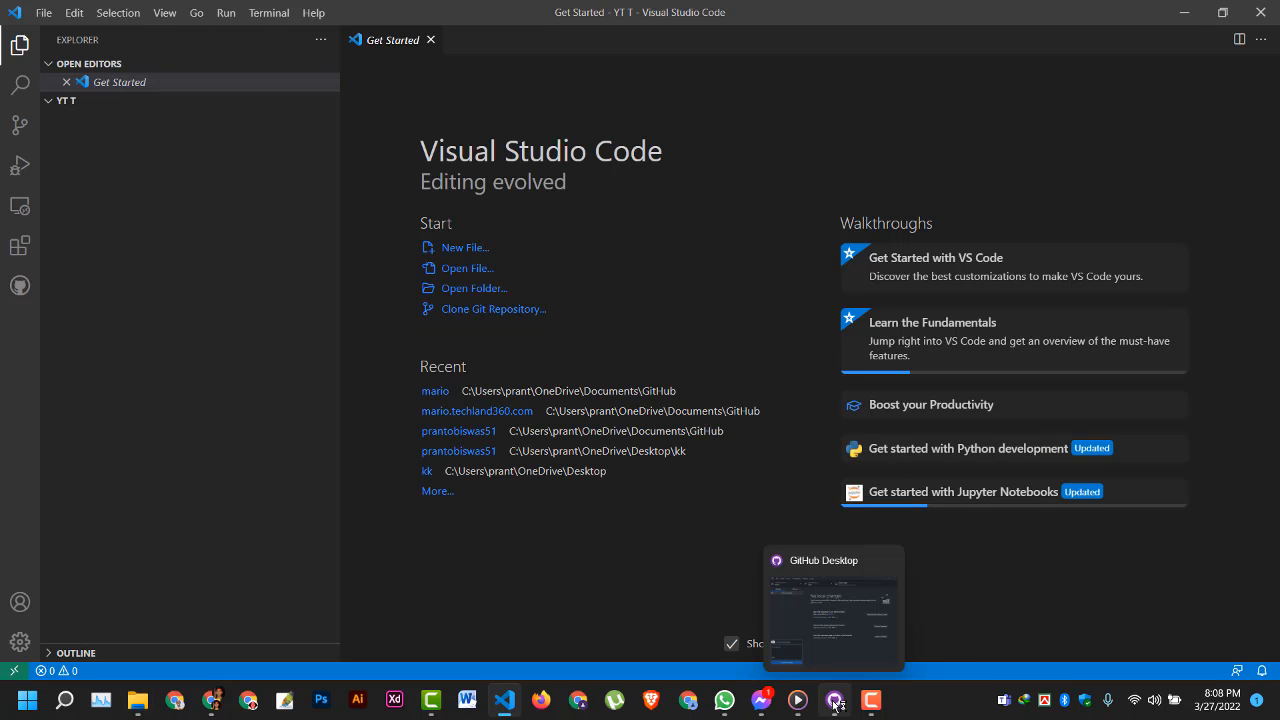
click(835, 702)
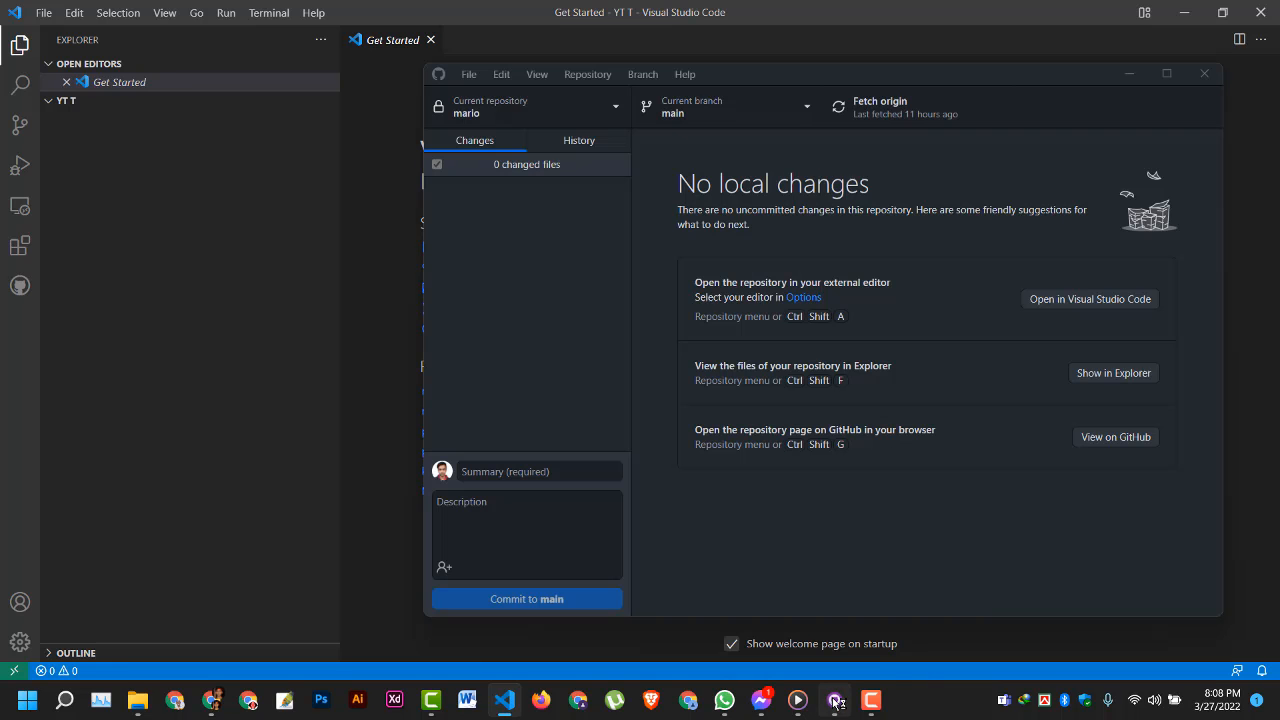
drag(852, 75, 632, 68)
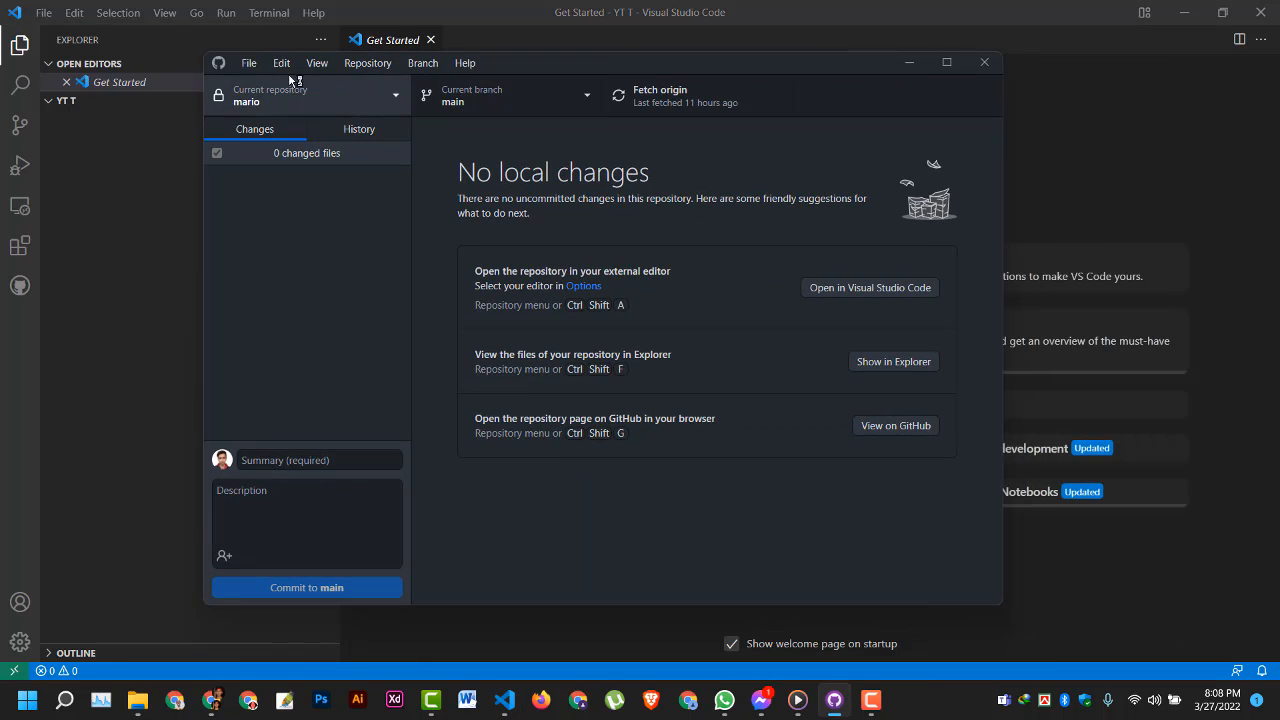
click(252, 66)
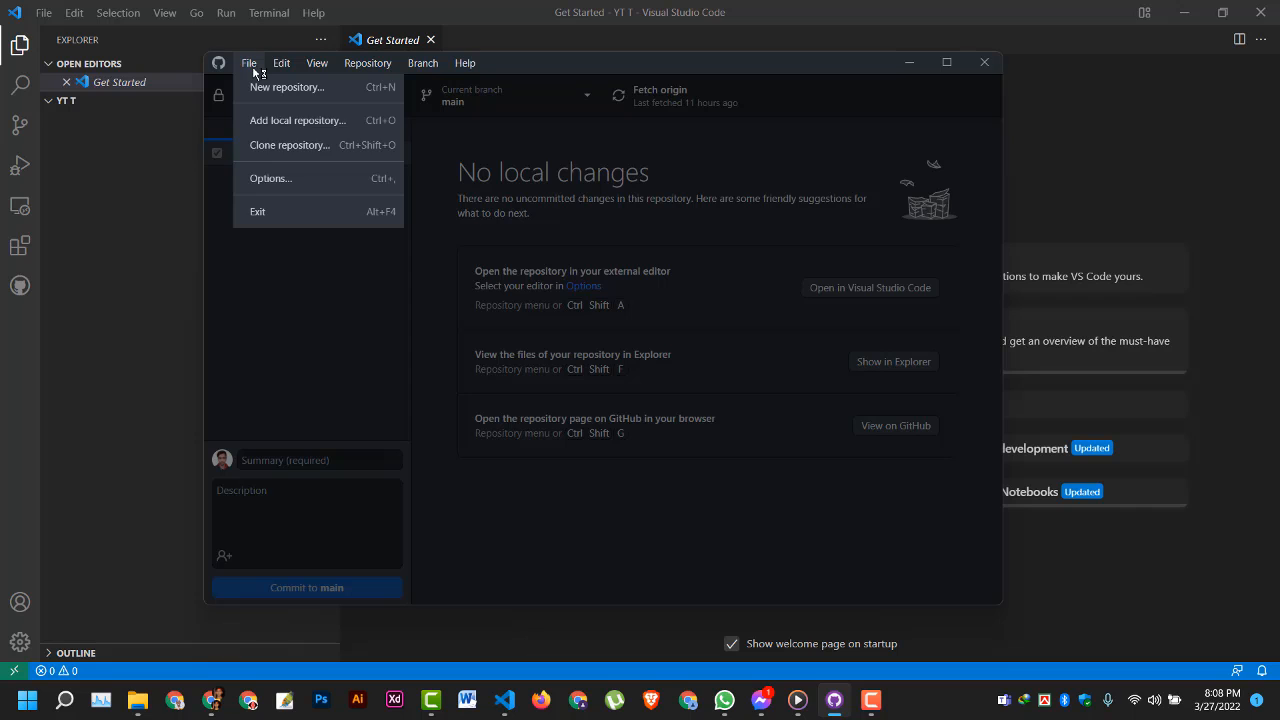
click(300, 178)
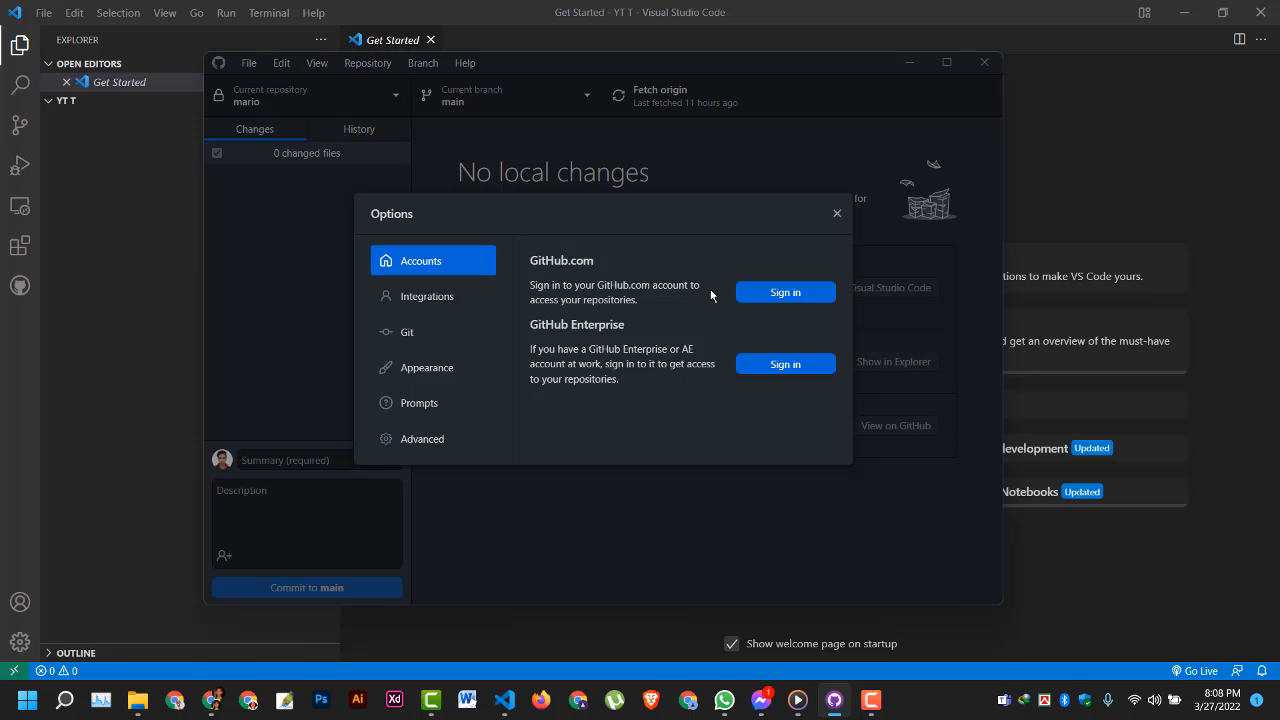
click(772, 293)
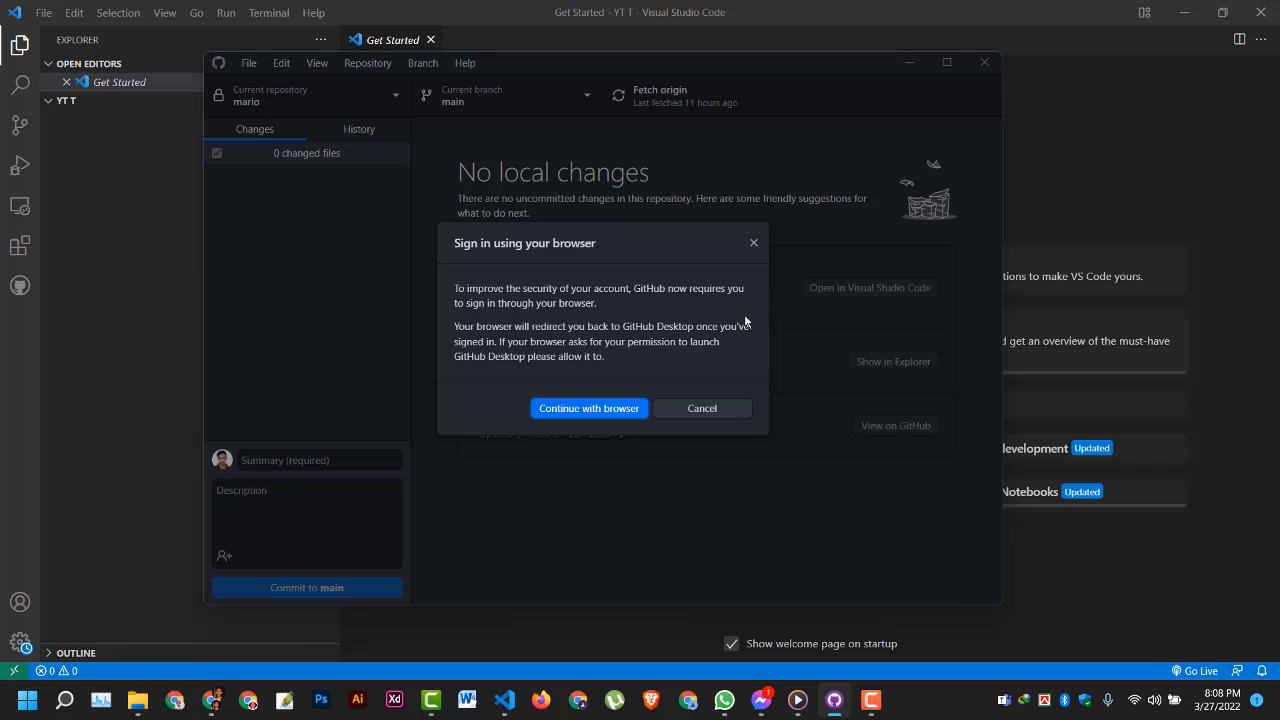
click(612, 412)
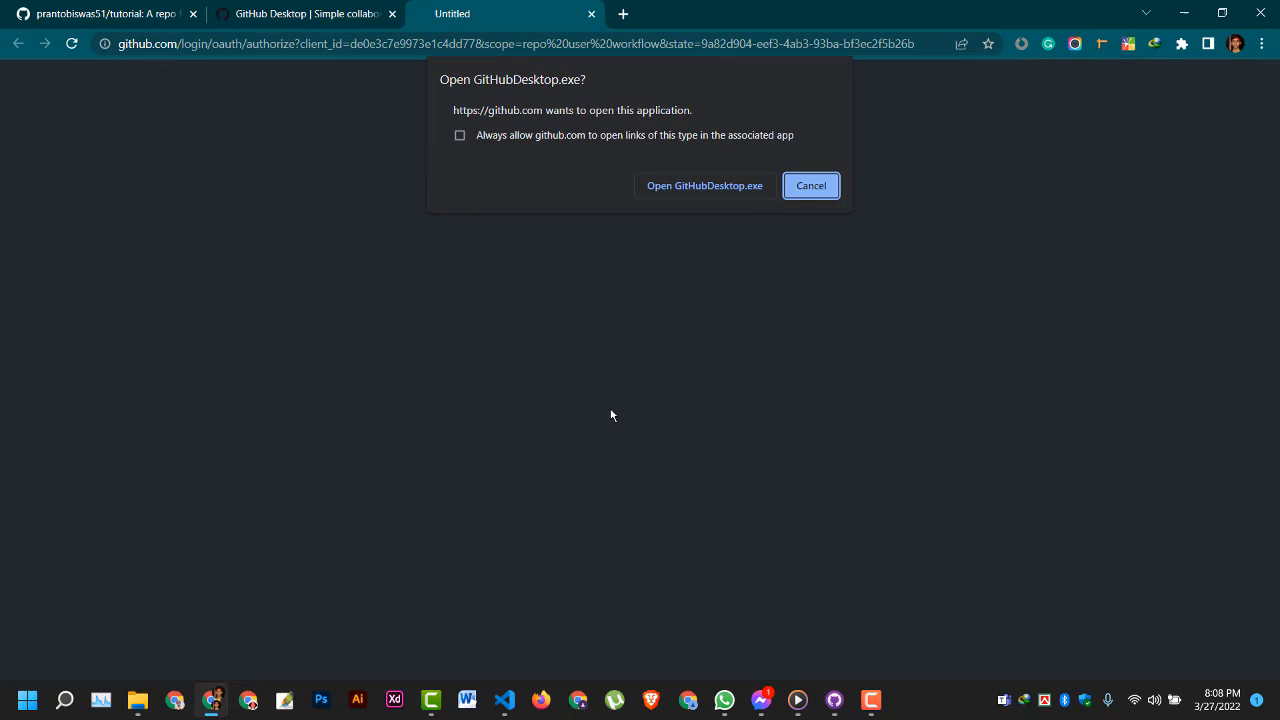
click(690, 192)
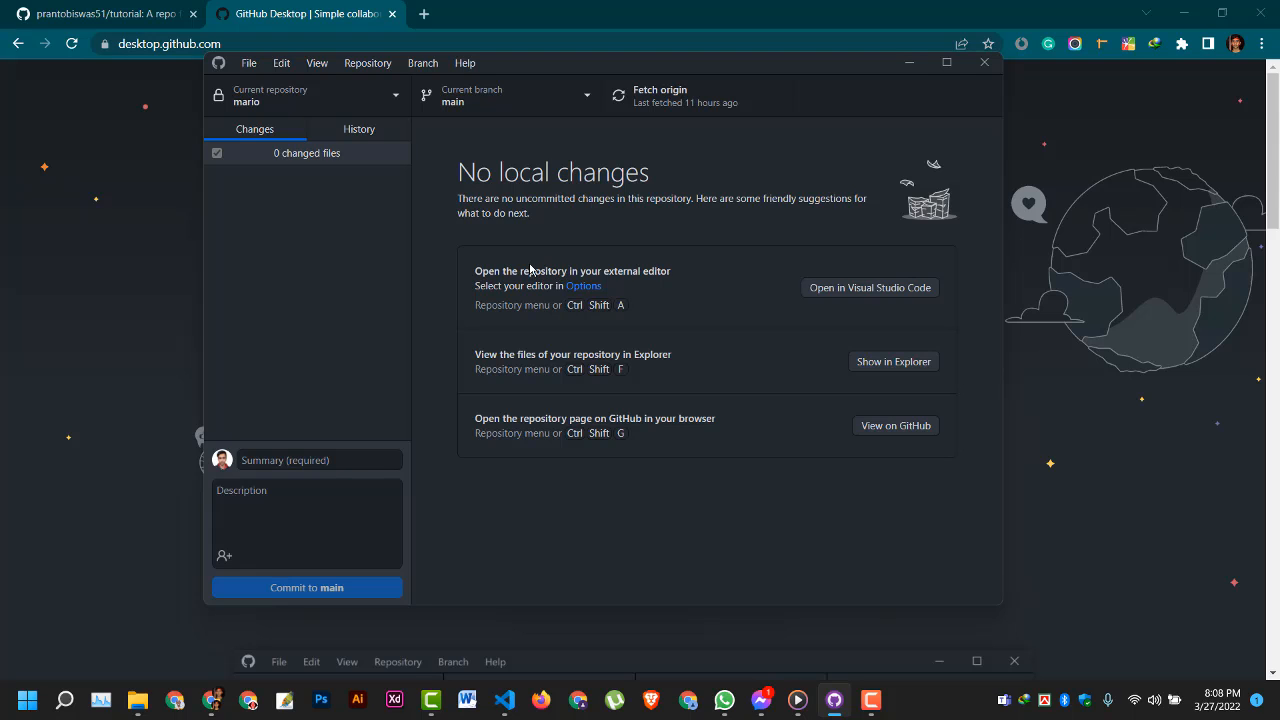
Clone the tutorial repository from GitHub.com into the tutorial folder under Documents\GitHub
drag(612, 61, 637, 95)
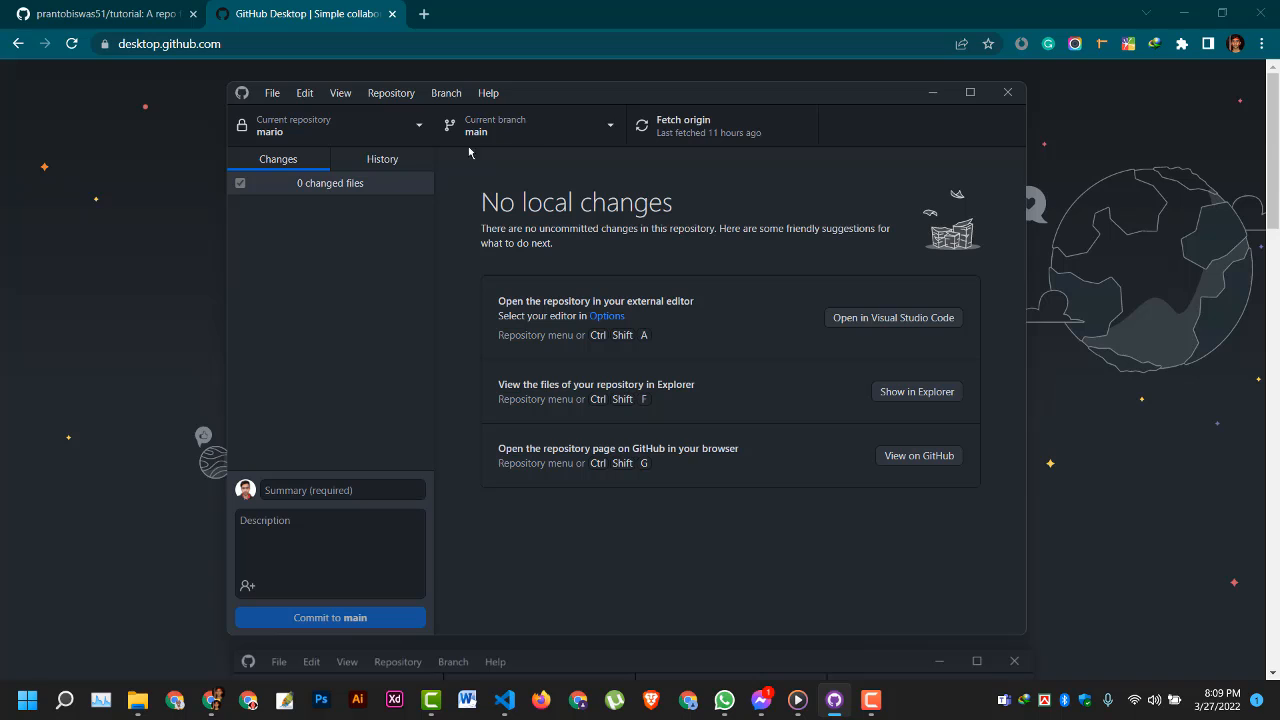
click(271, 94)
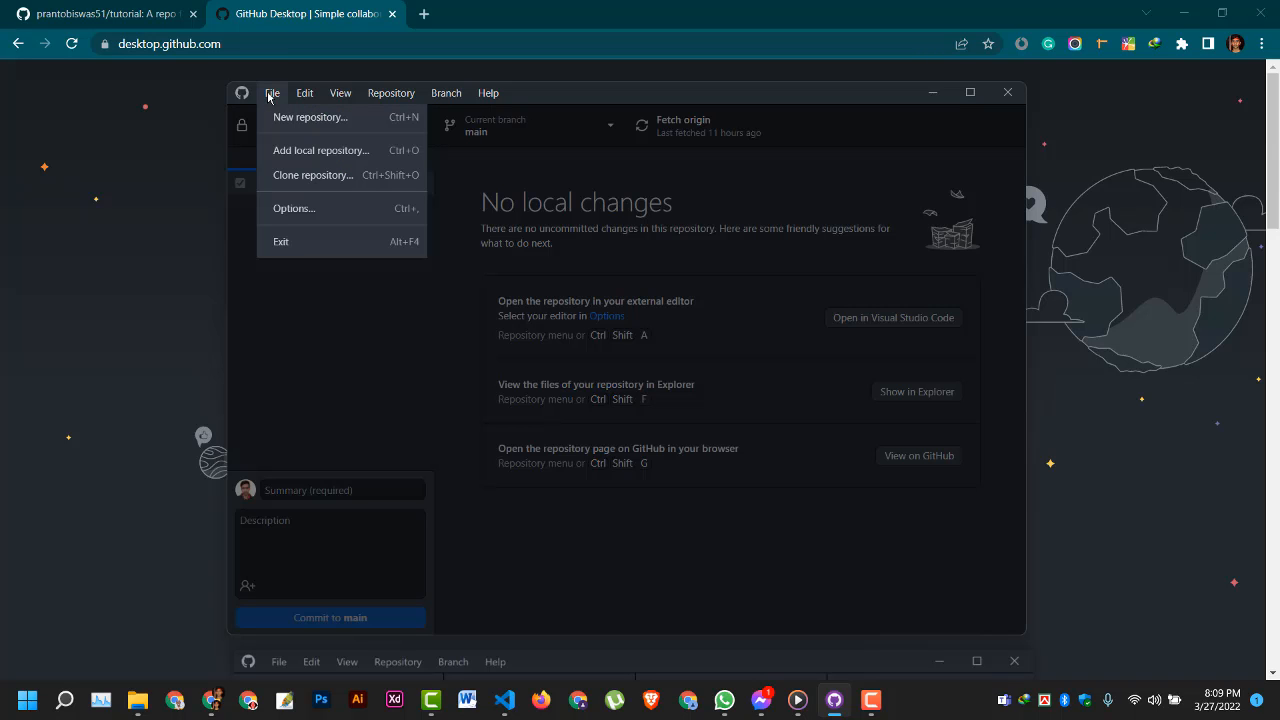
click(309, 181)
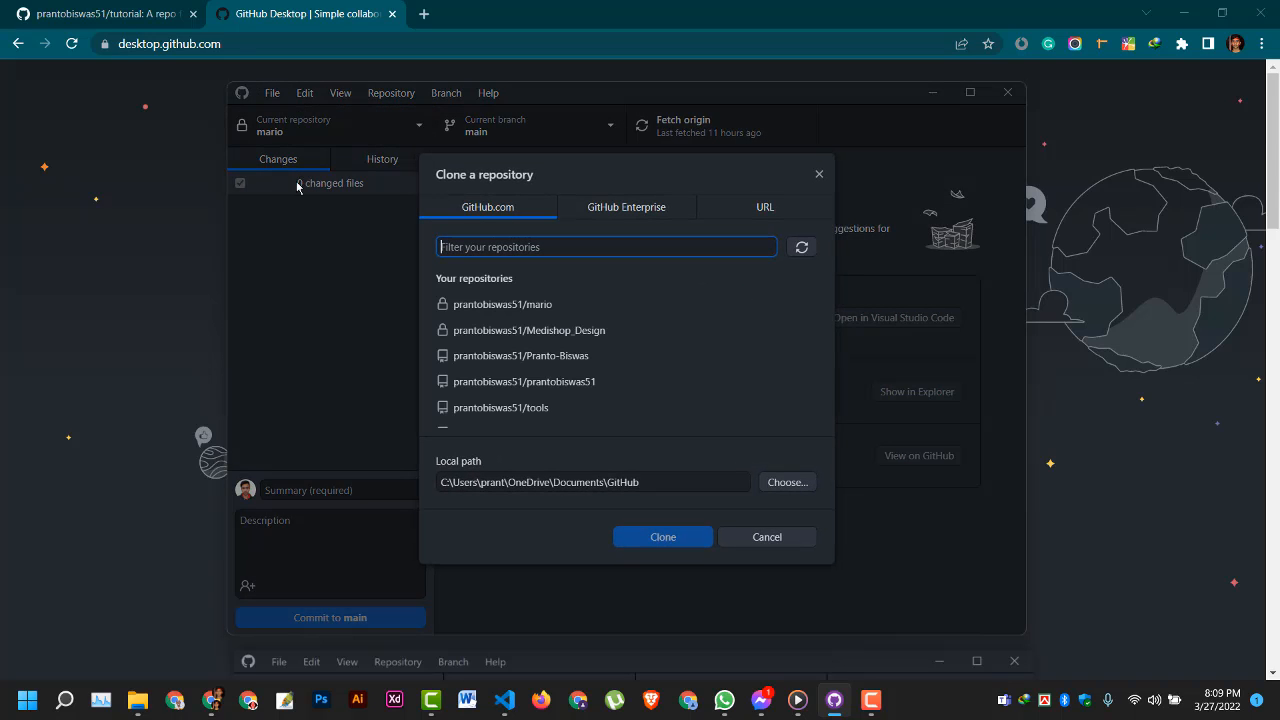
scroll(651, 318, down, 1)
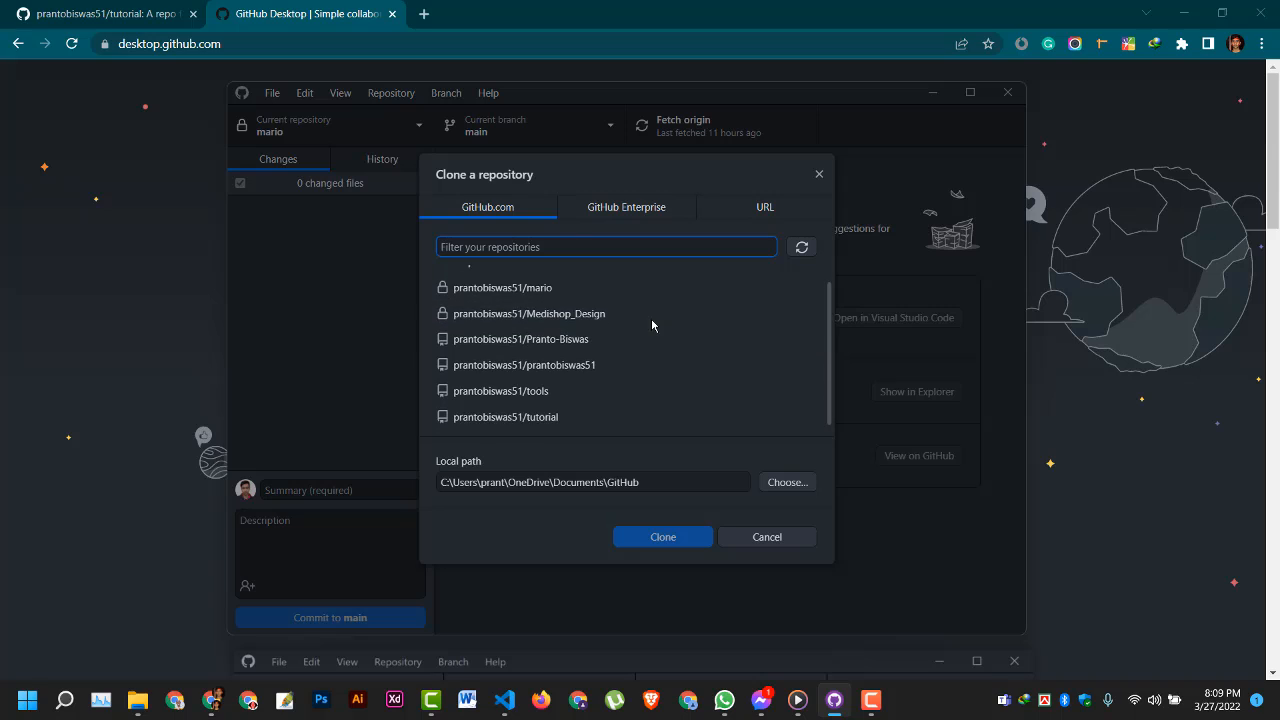
click(540, 417)
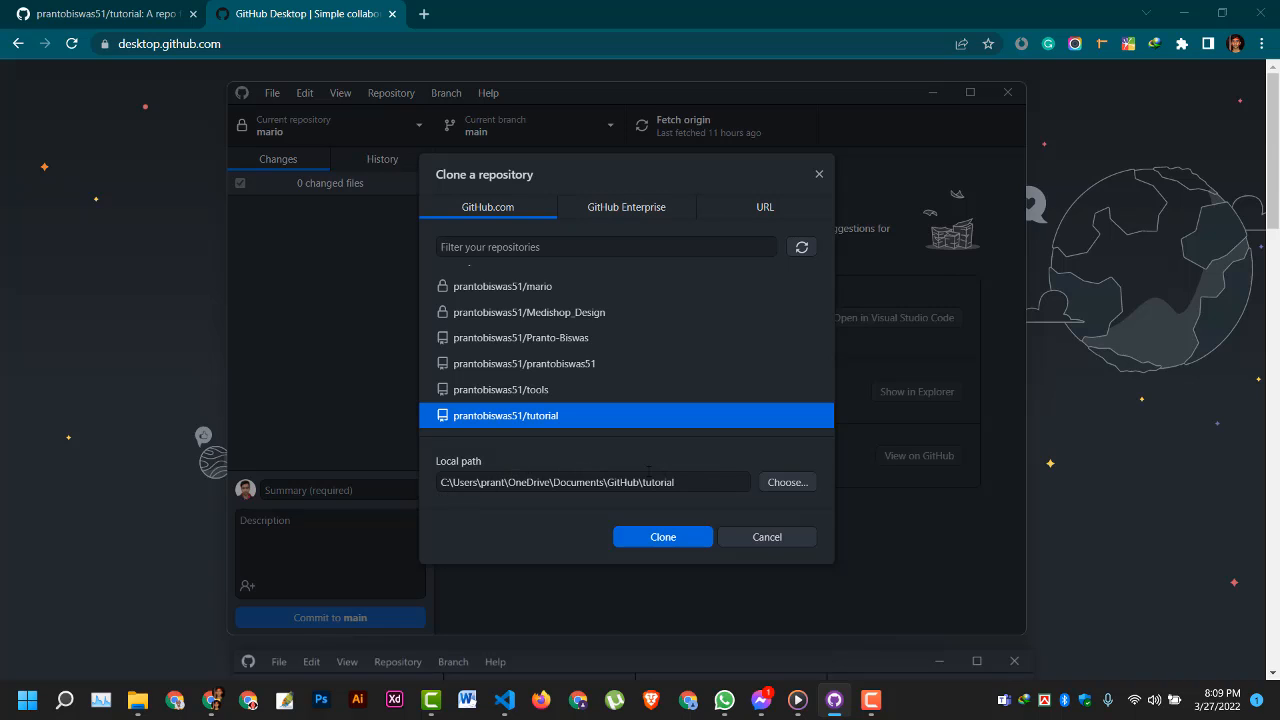
click(662, 537)
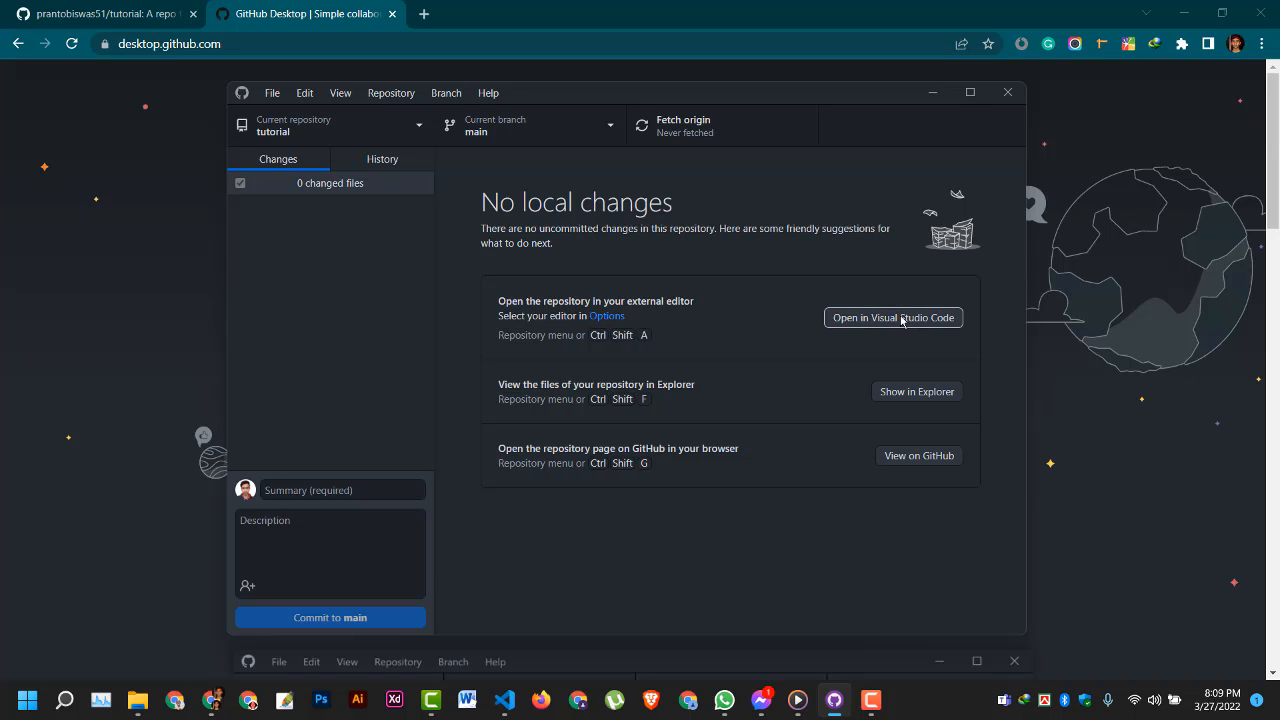
Choose Visual Studio Code as the external editor and Git Bash as the shell, and save the options
click(616, 318)
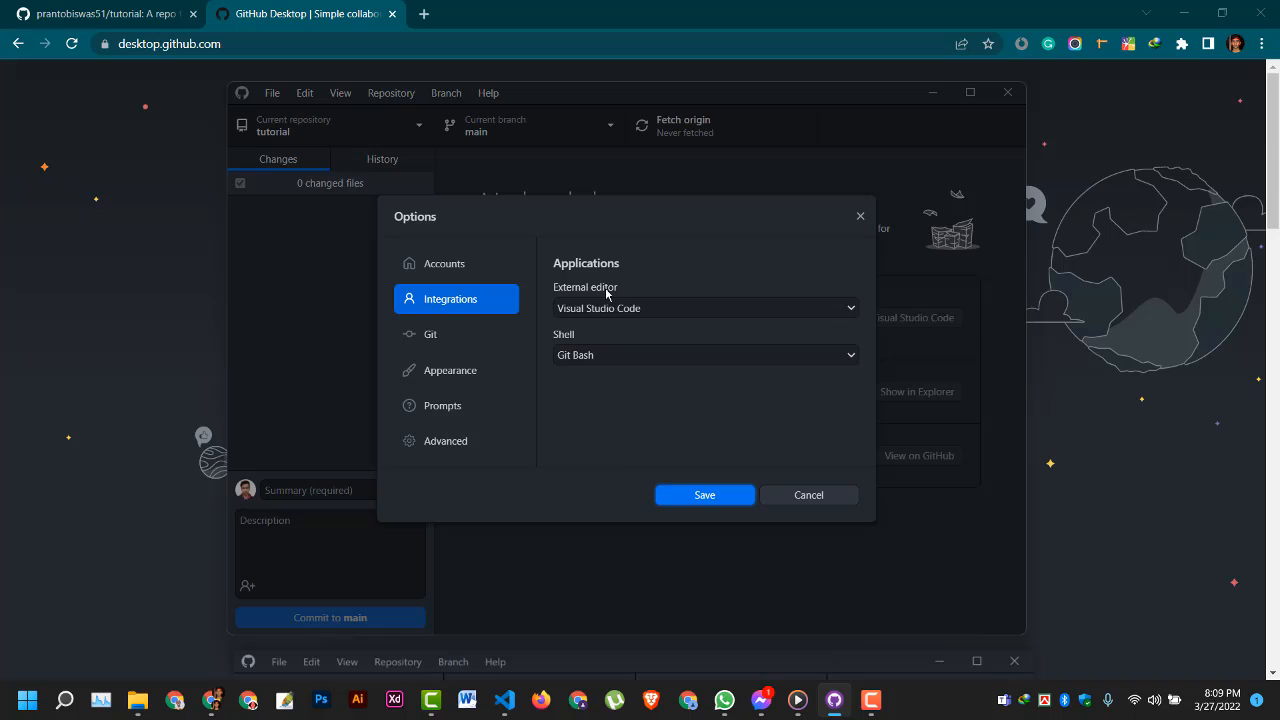
click(690, 311)
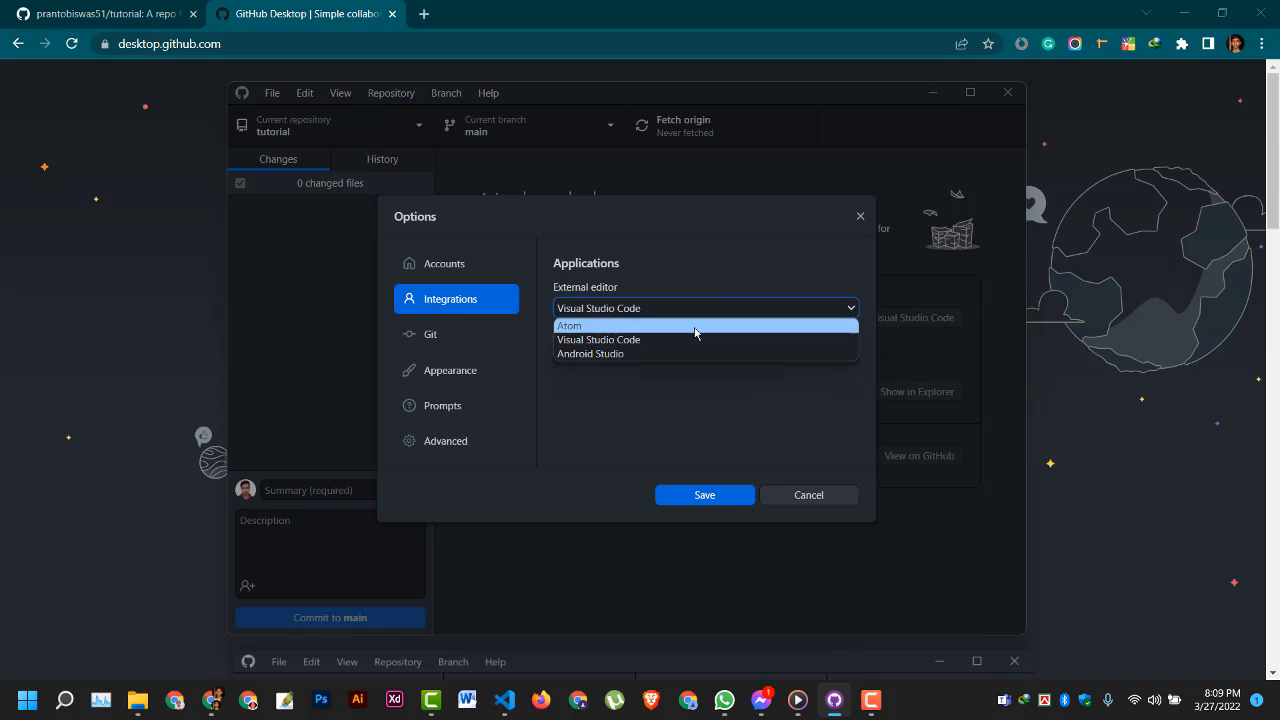
click(693, 341)
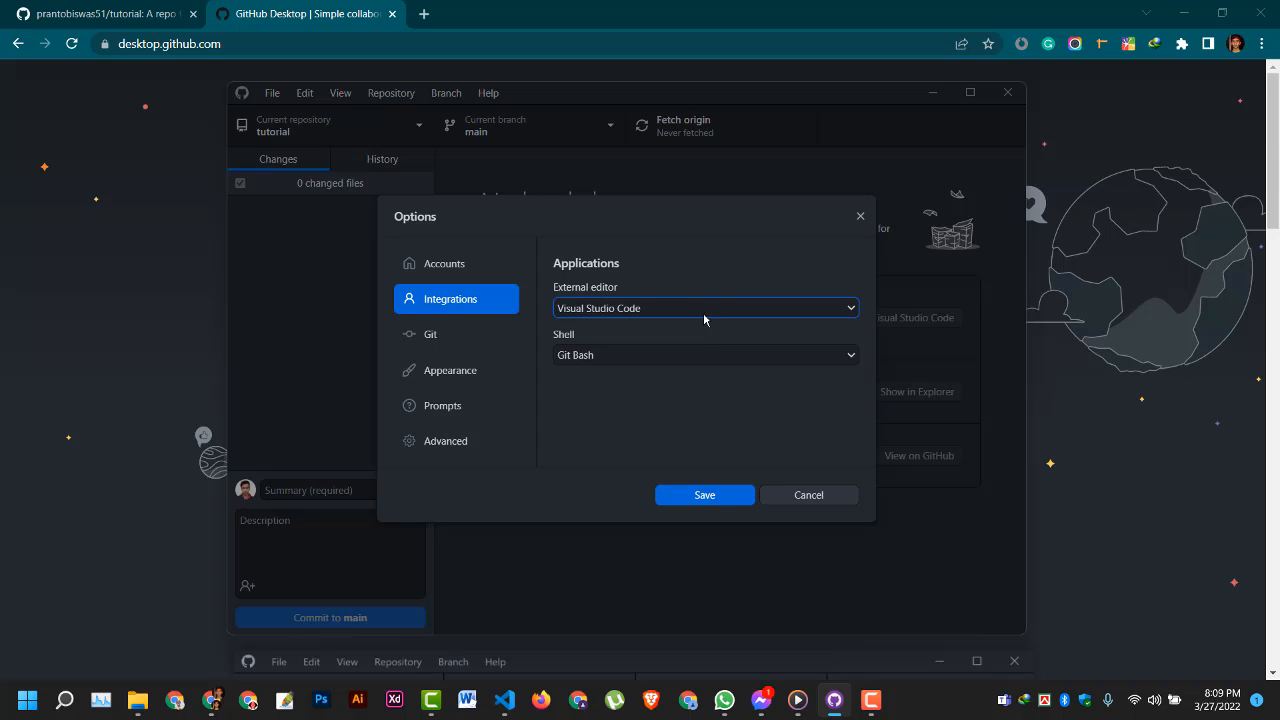
click(631, 358)
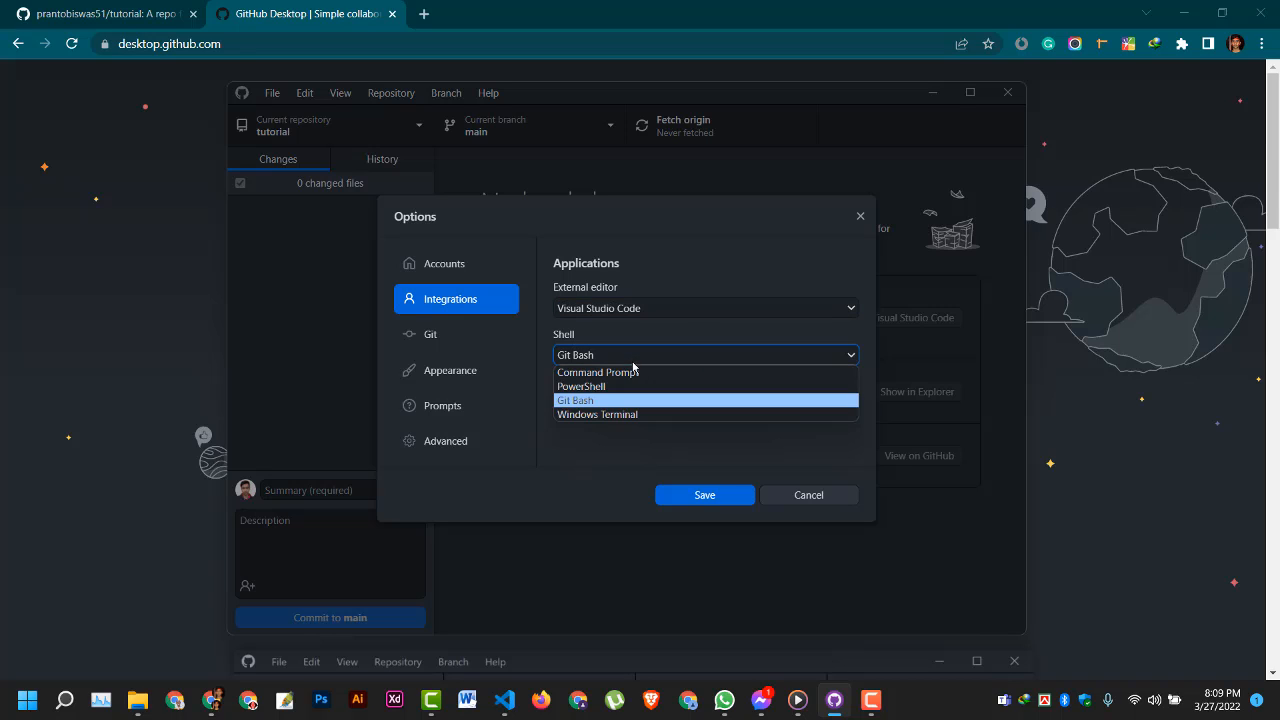
click(620, 400)
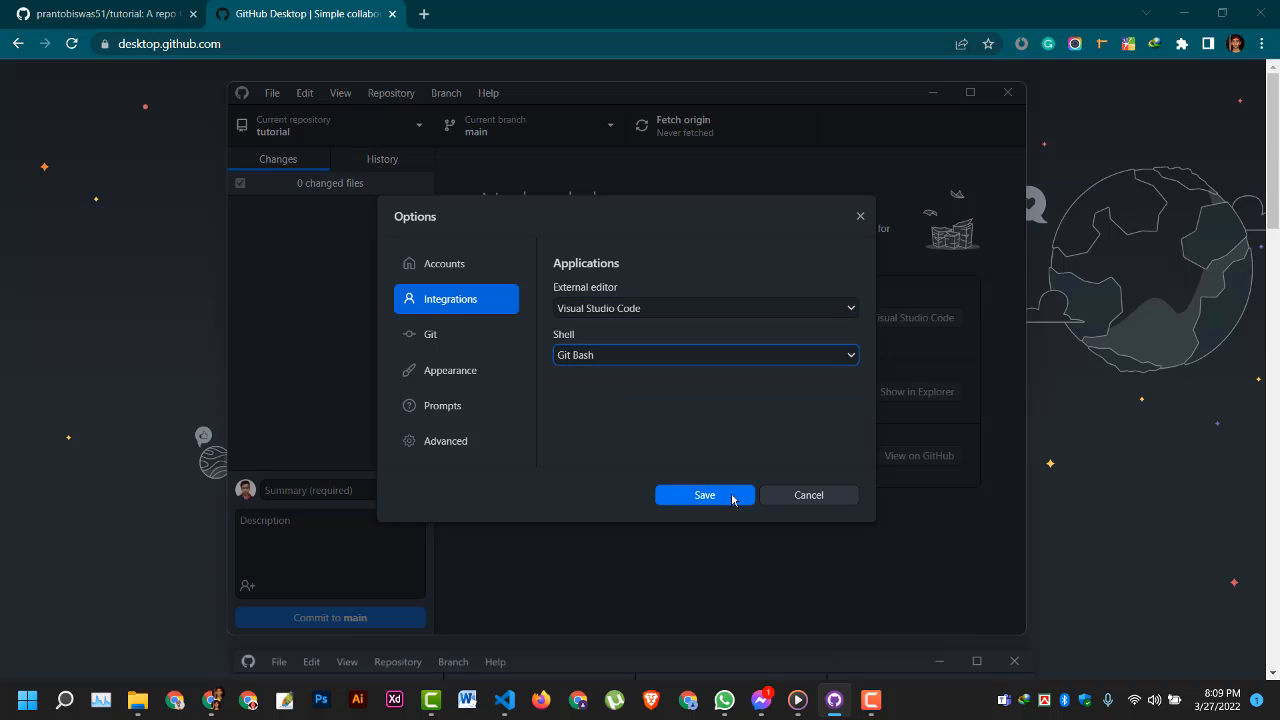
click(730, 496)
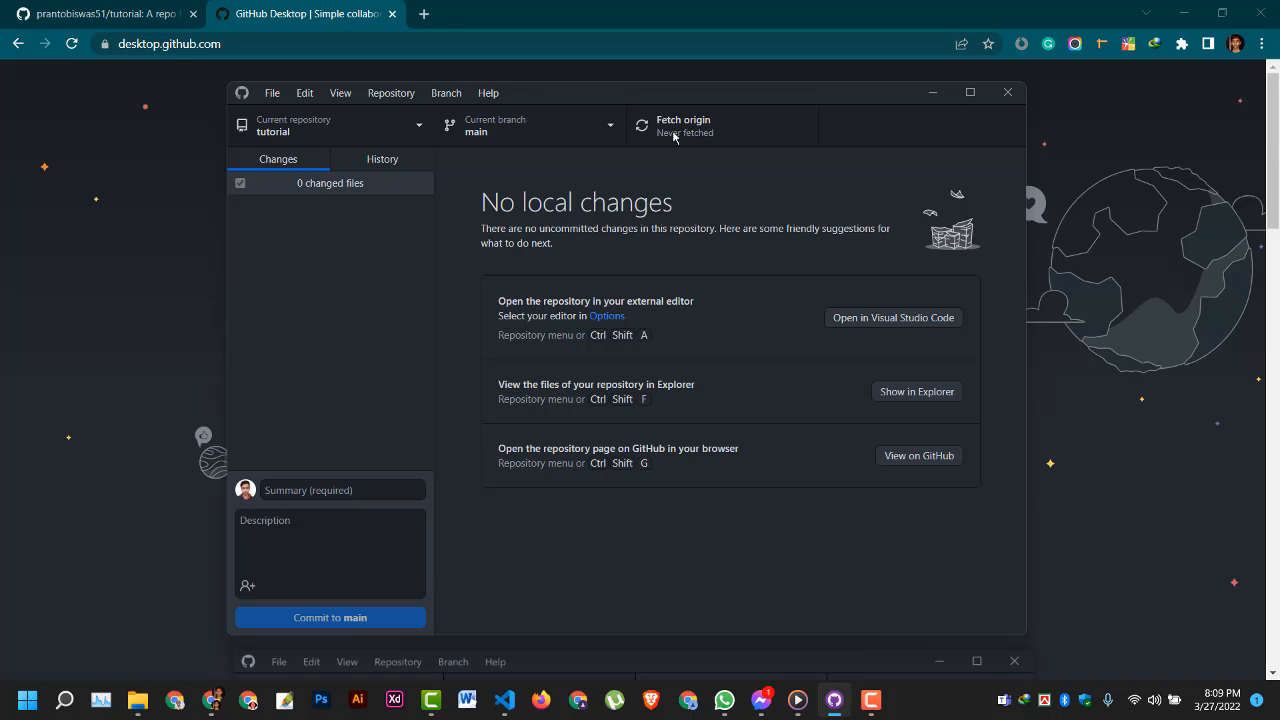
Open the cloned tutorial repository in Visual Studio Code and maximize its window
click(889, 320)
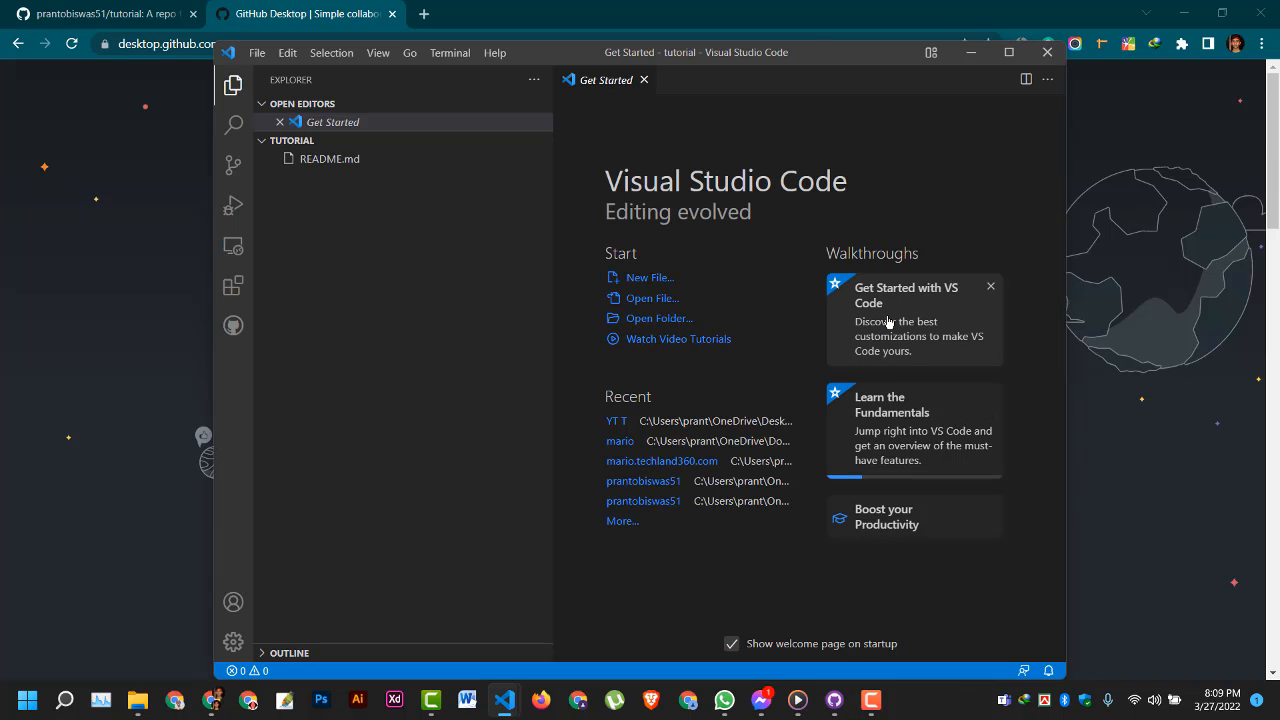
click(1009, 52)
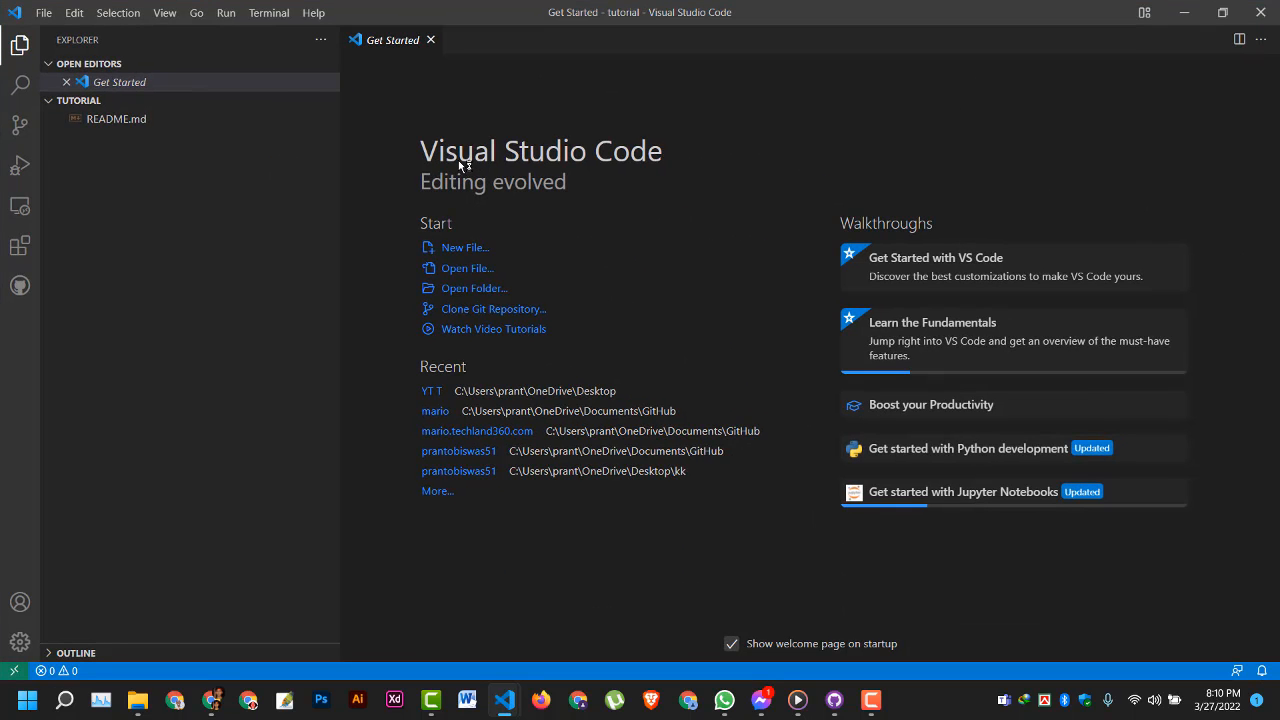
Create two new files named index.html and style.css in the tutorial folder
click(267, 104)
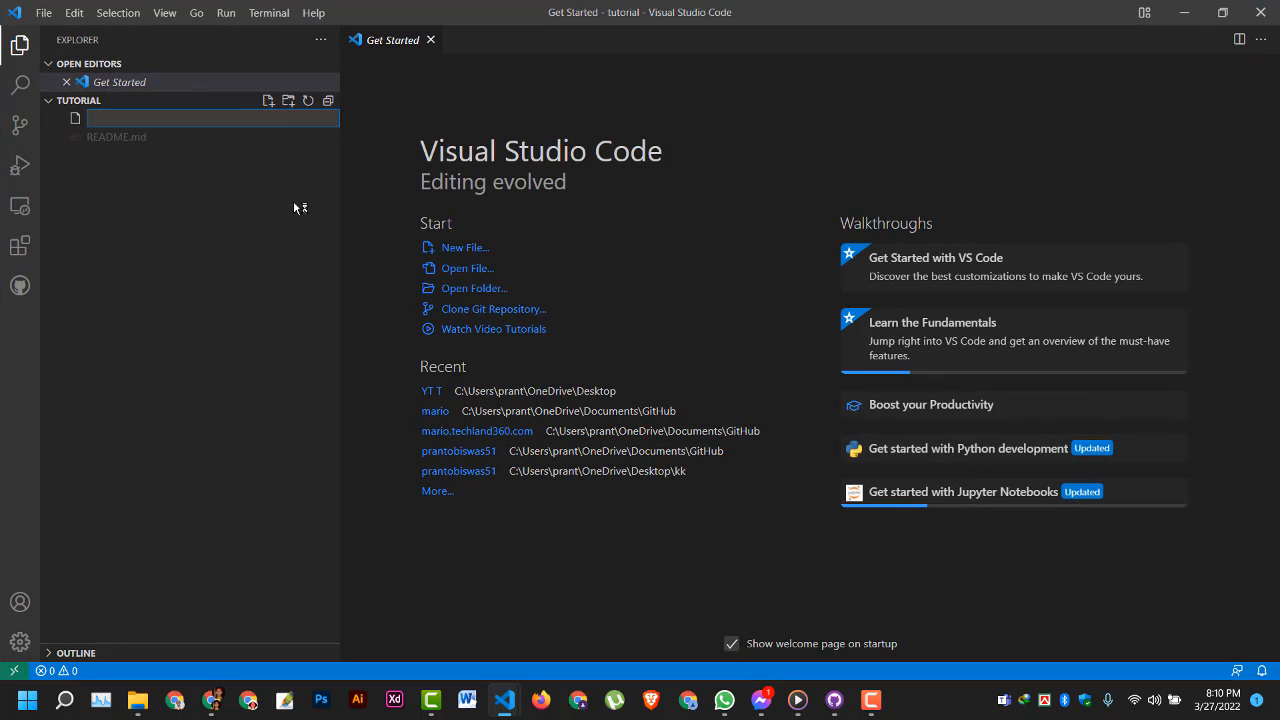
text(index.html)
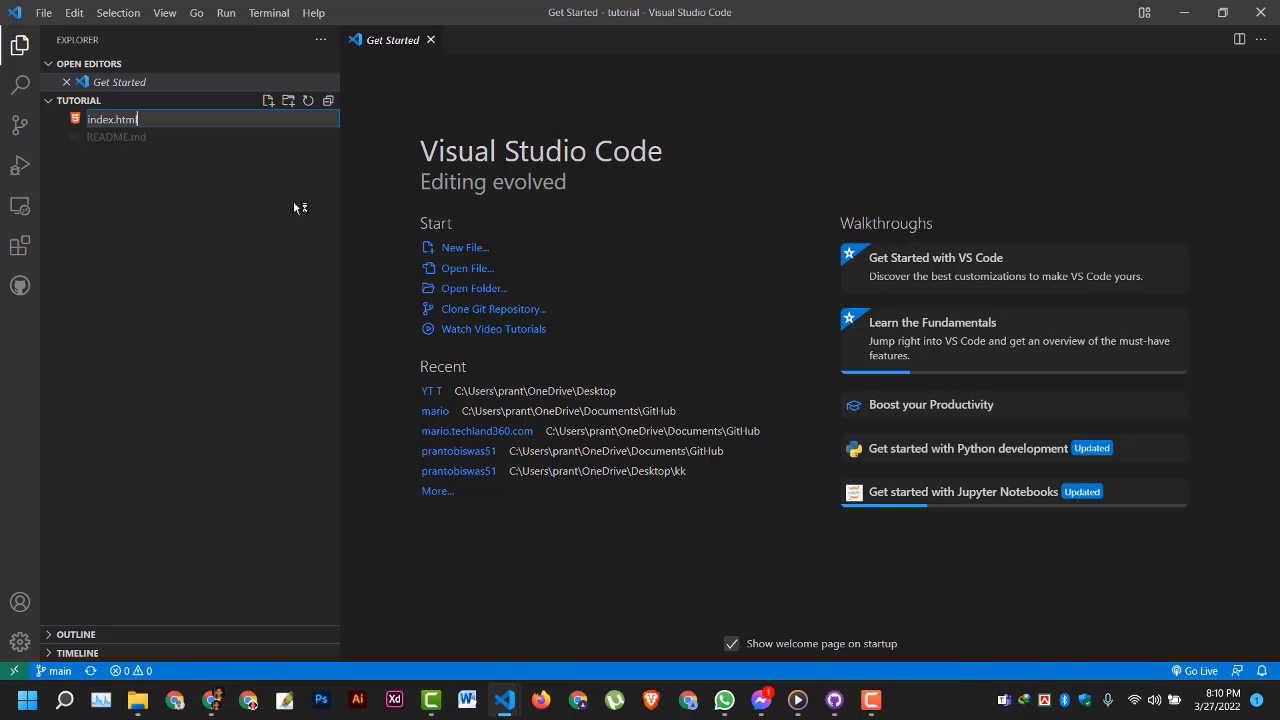
key(Return)
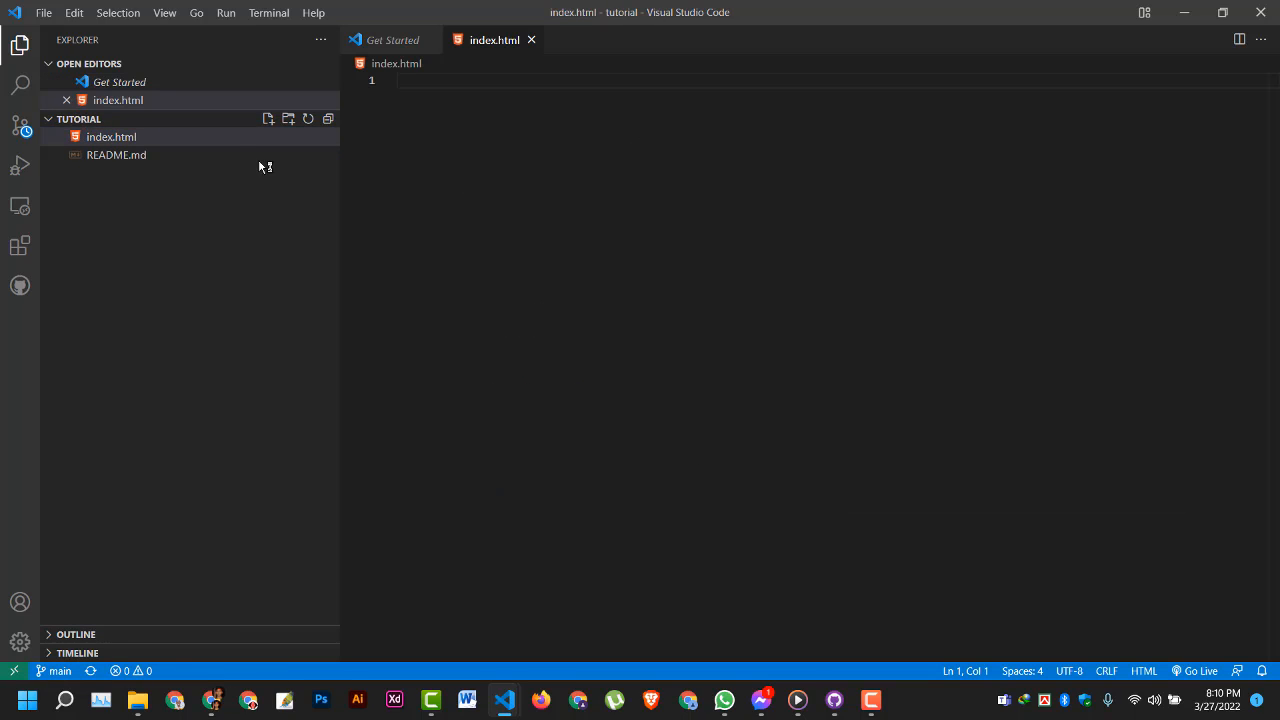
click(268, 118)
text(sty)
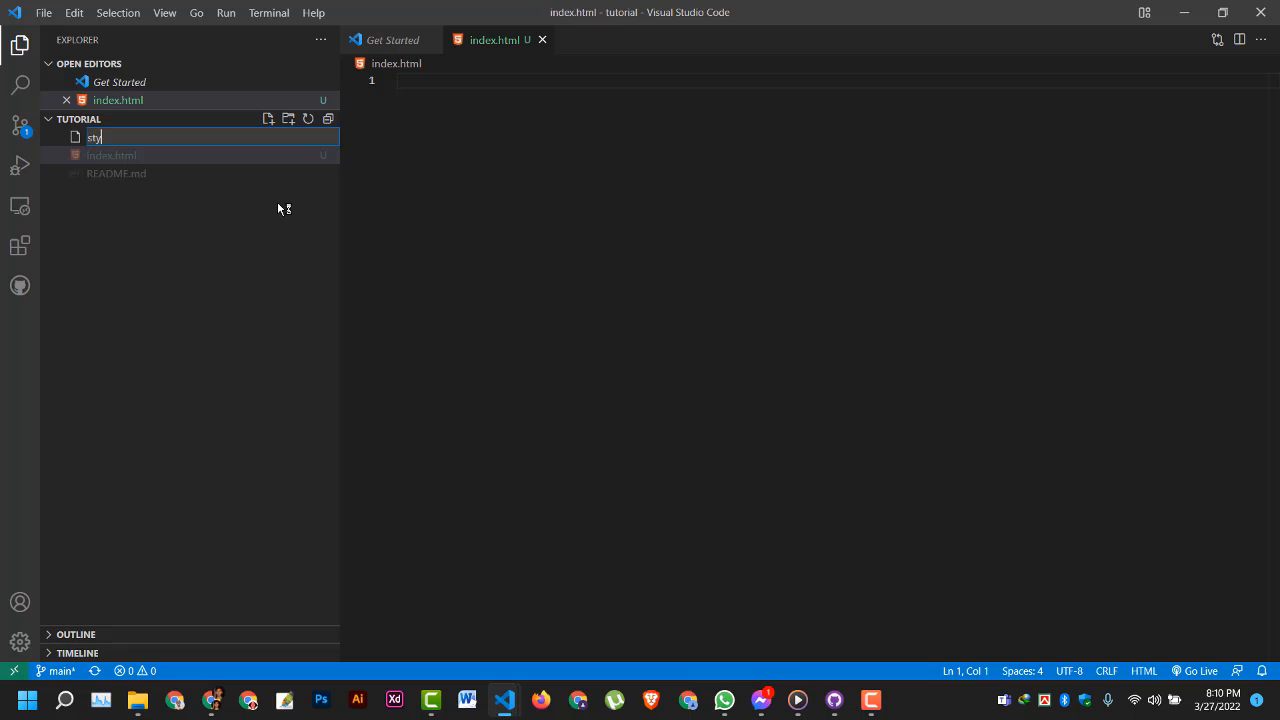
text(le.css)
key(Return)
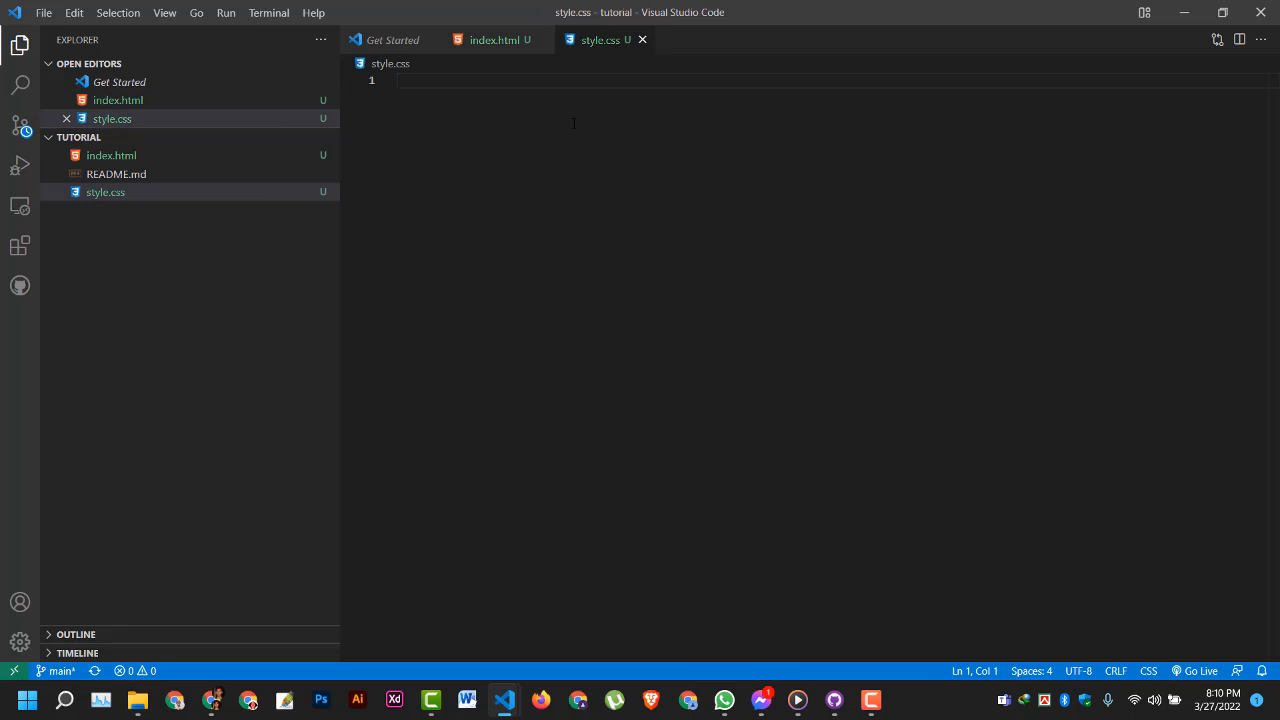
Write a body rule in style.css with margin: 0px and padding: 0px, and save the file
text(bod)
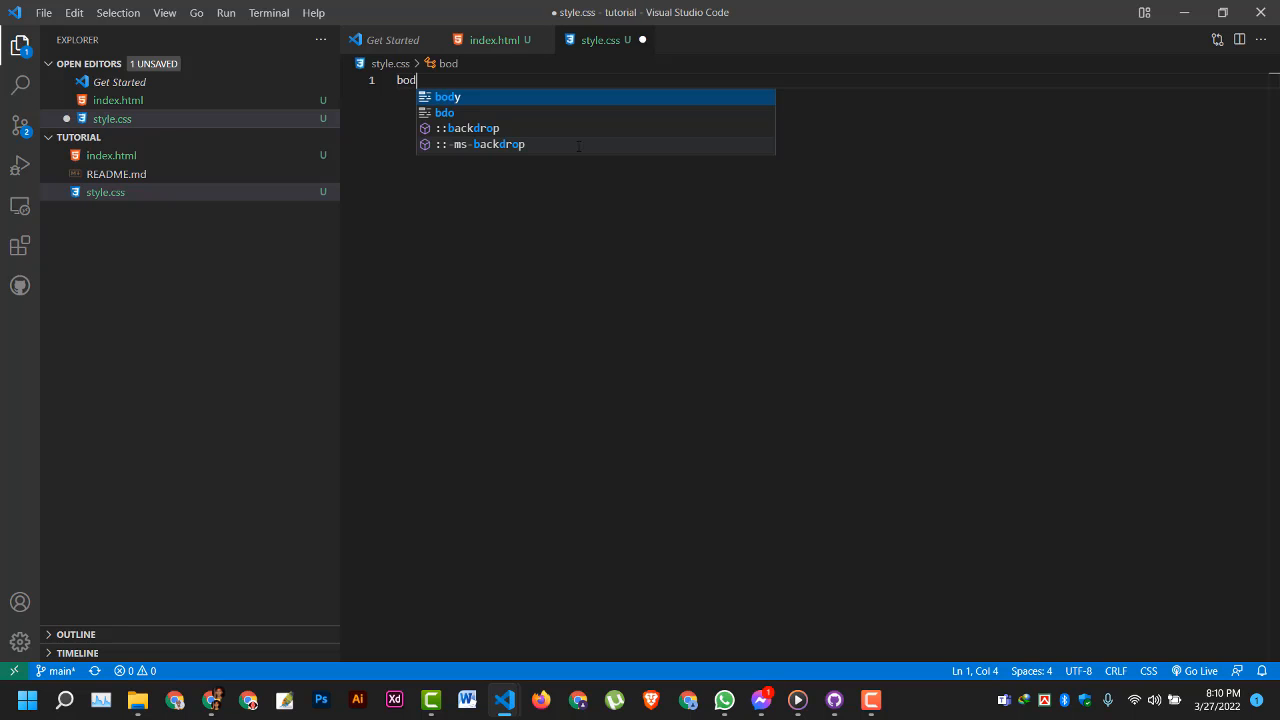
text(y{)
key(Return)
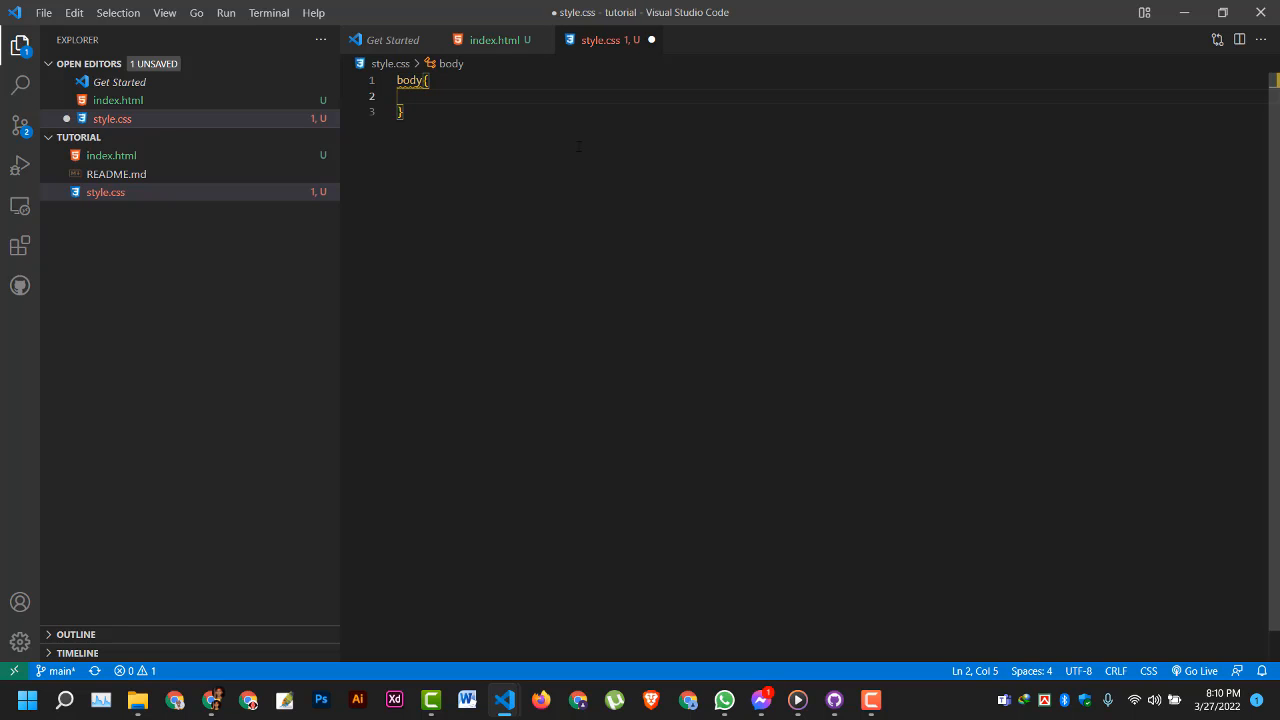
text(marg)
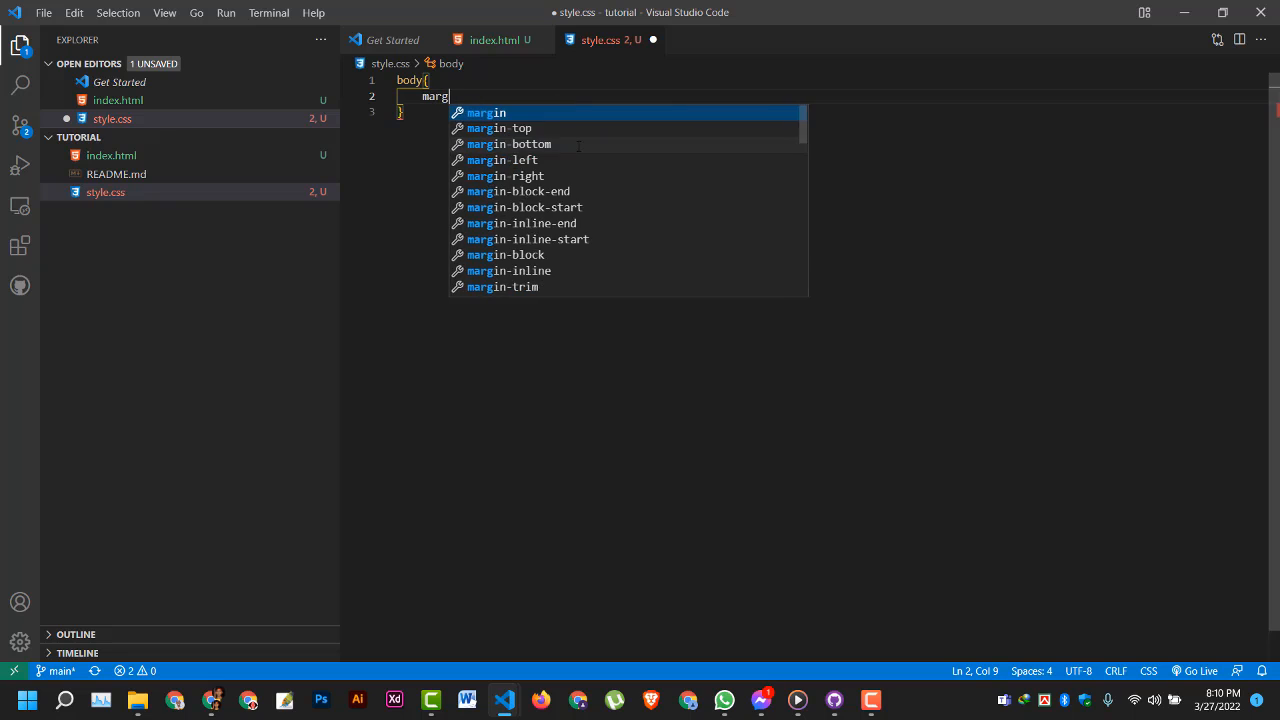
key(Return)
text(0px;)
key(End)
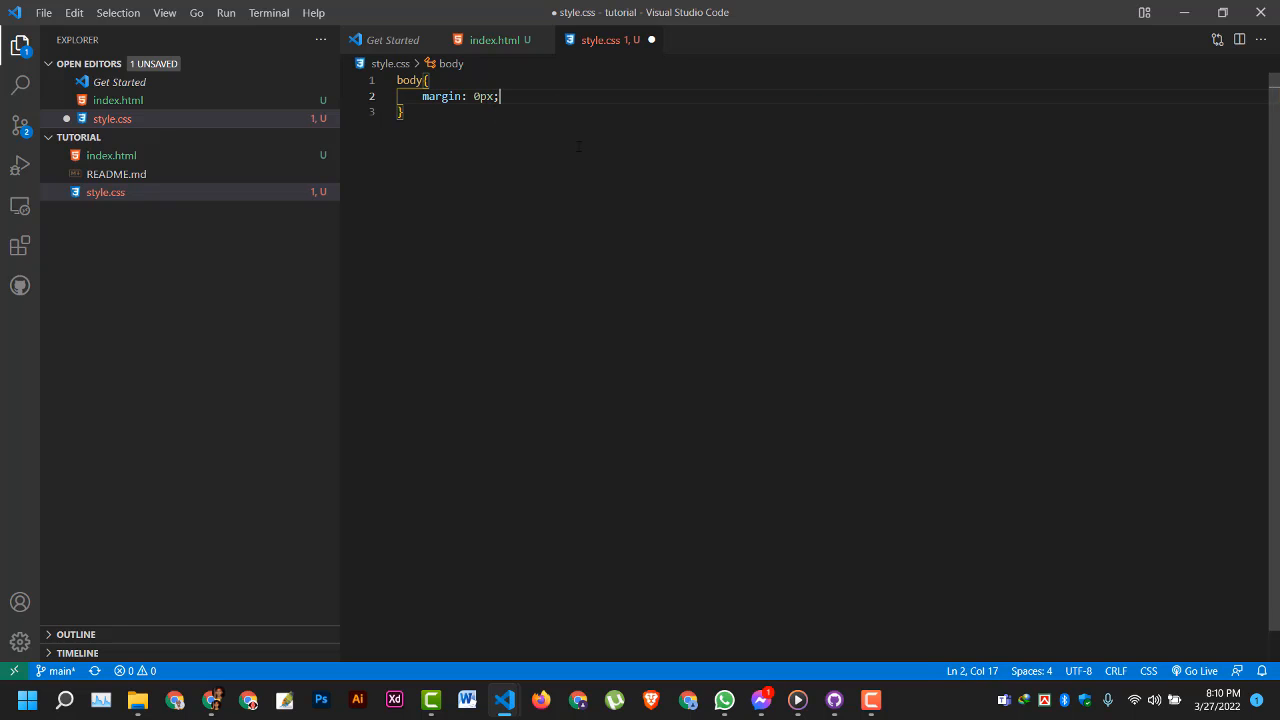
key(Return)
text(padding)
key(Return)
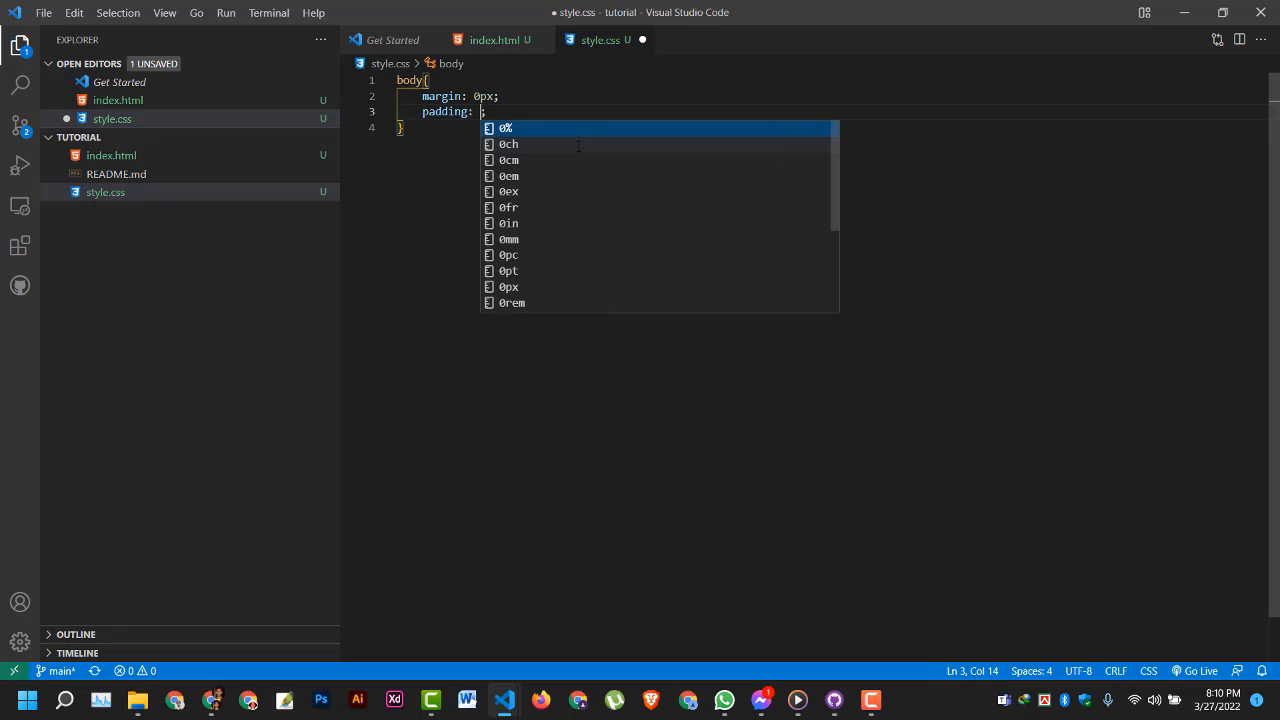
text(0px)
key(ctrl+s)
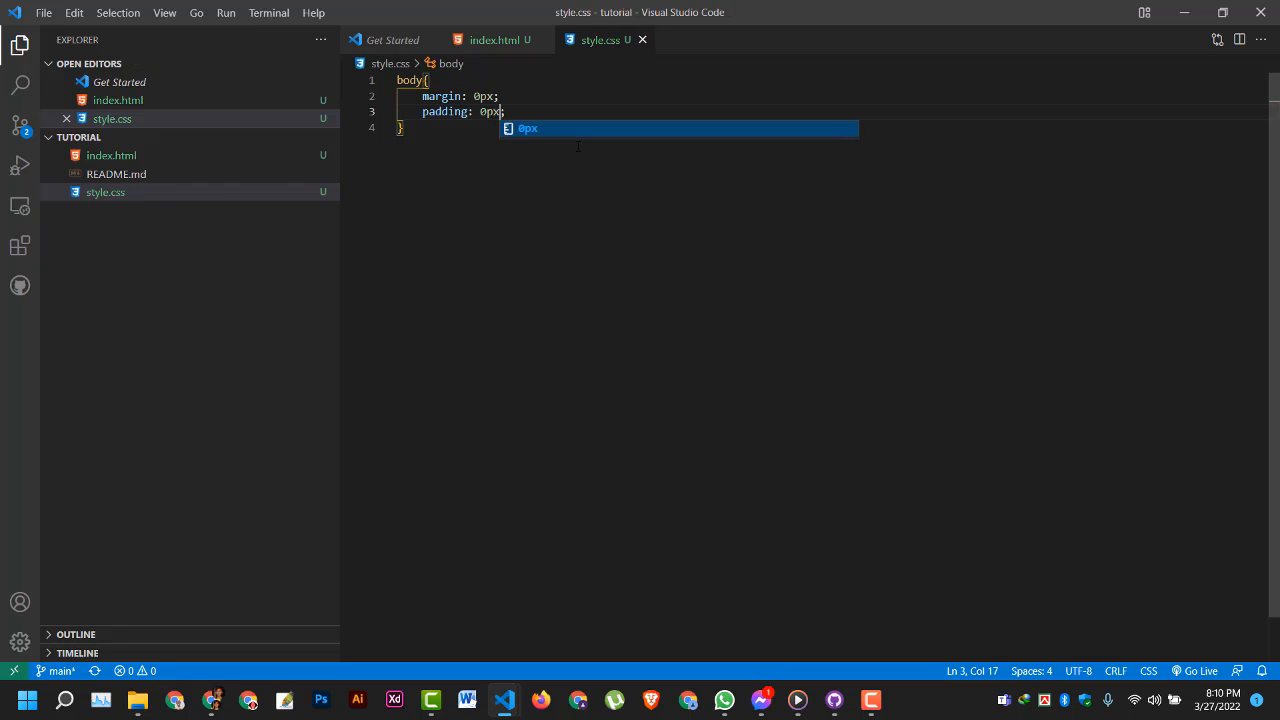
Insert the HTML5 boilerplate in index.html and set the page title to "Github Push Project"
key(ctrl+Tab)
text(!)
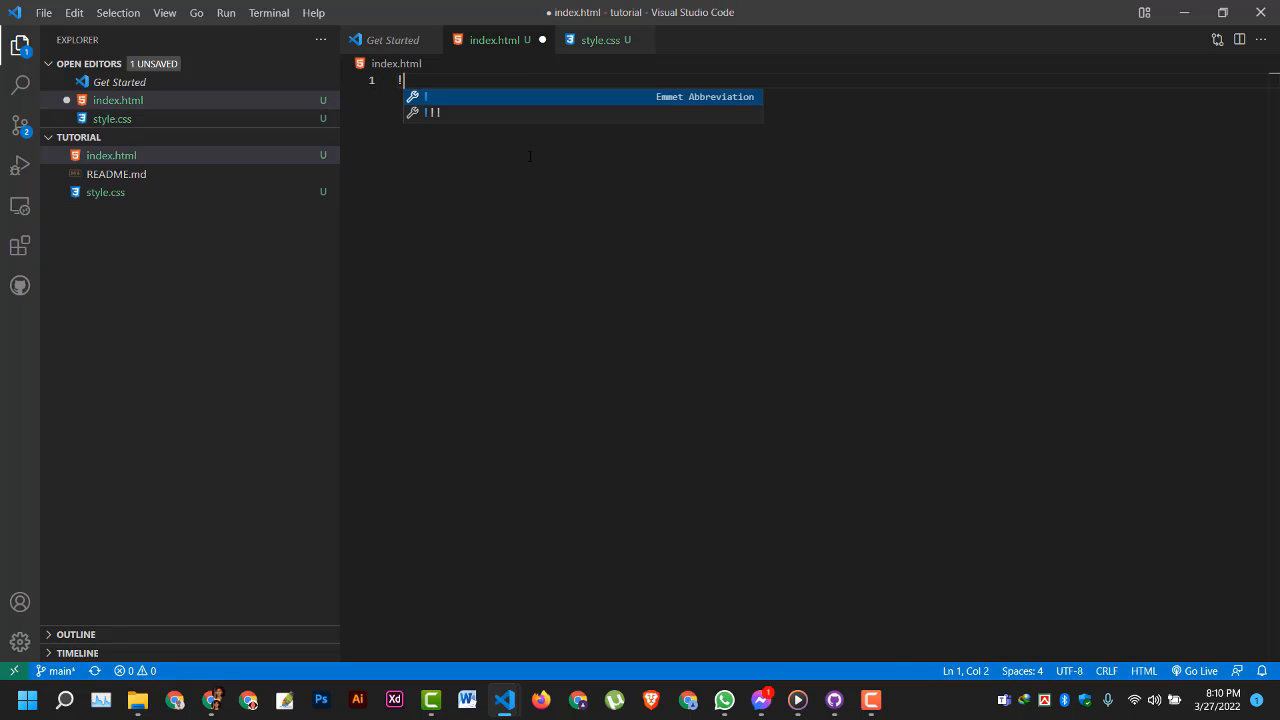
key(Return)
key(Tab)
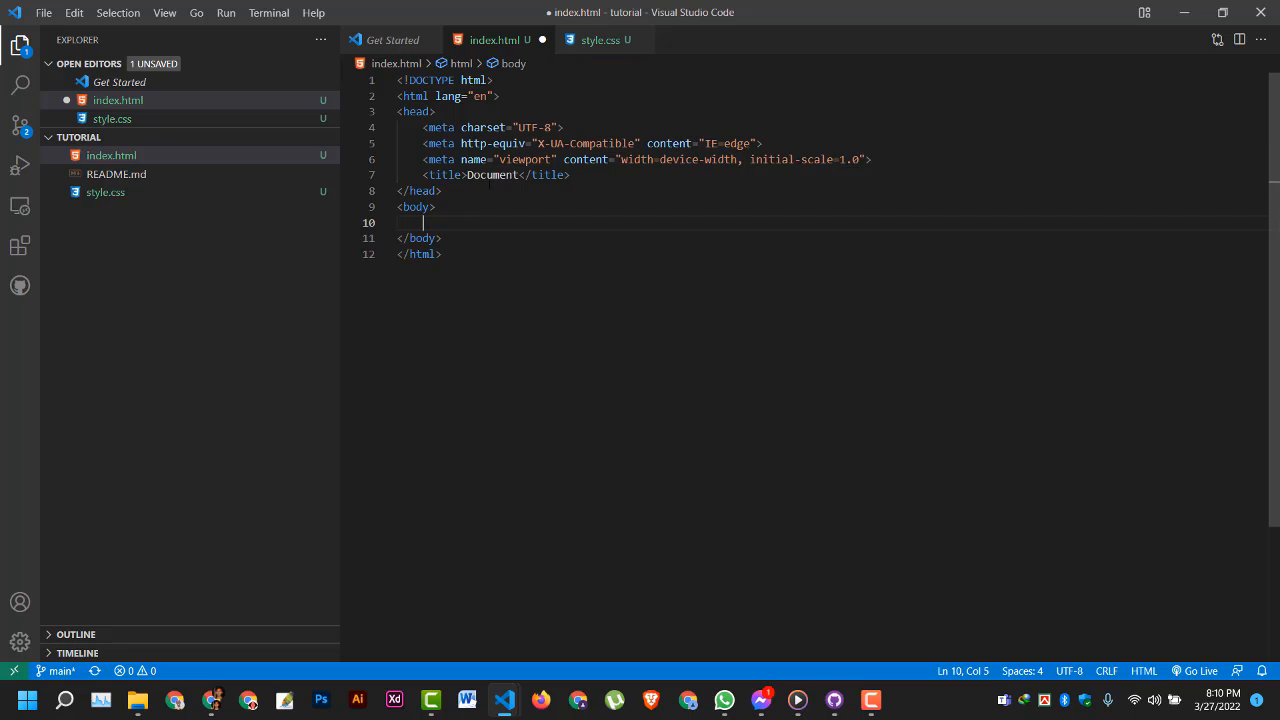
key(shift+Tab)
text(Gi)
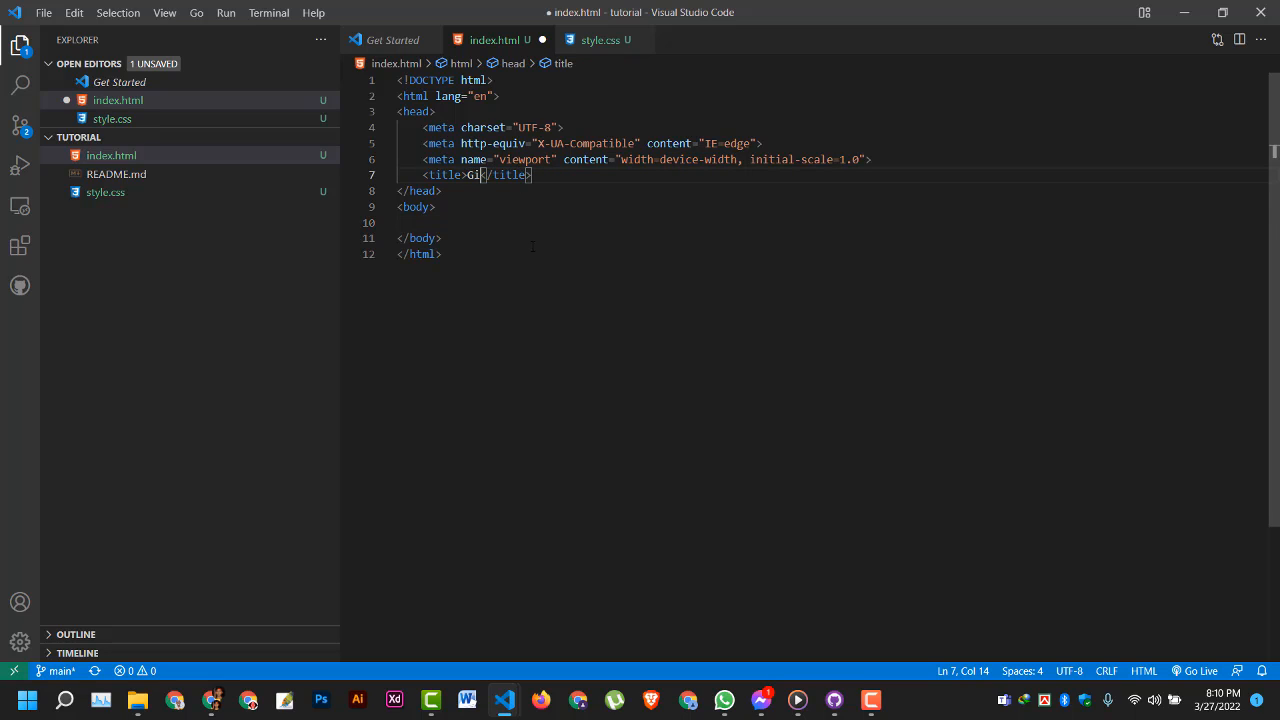
text(thub Pi)
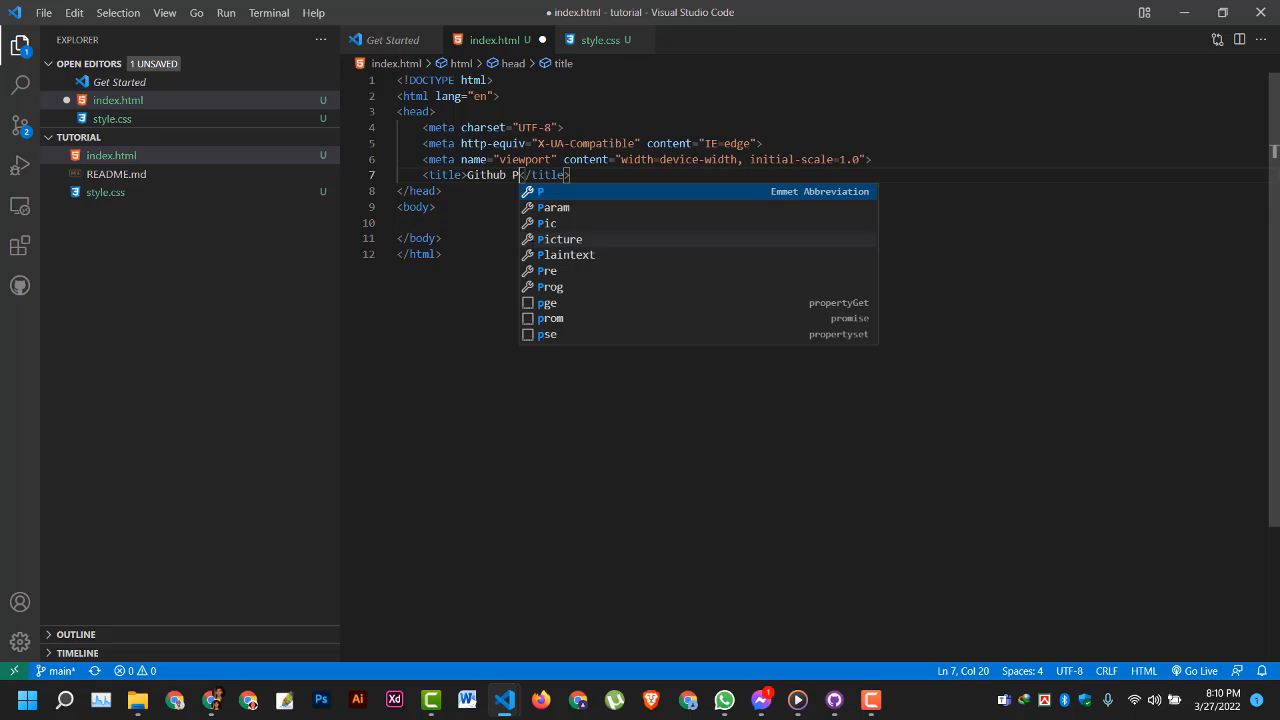
key(BackSpace)
text(ush Proj)
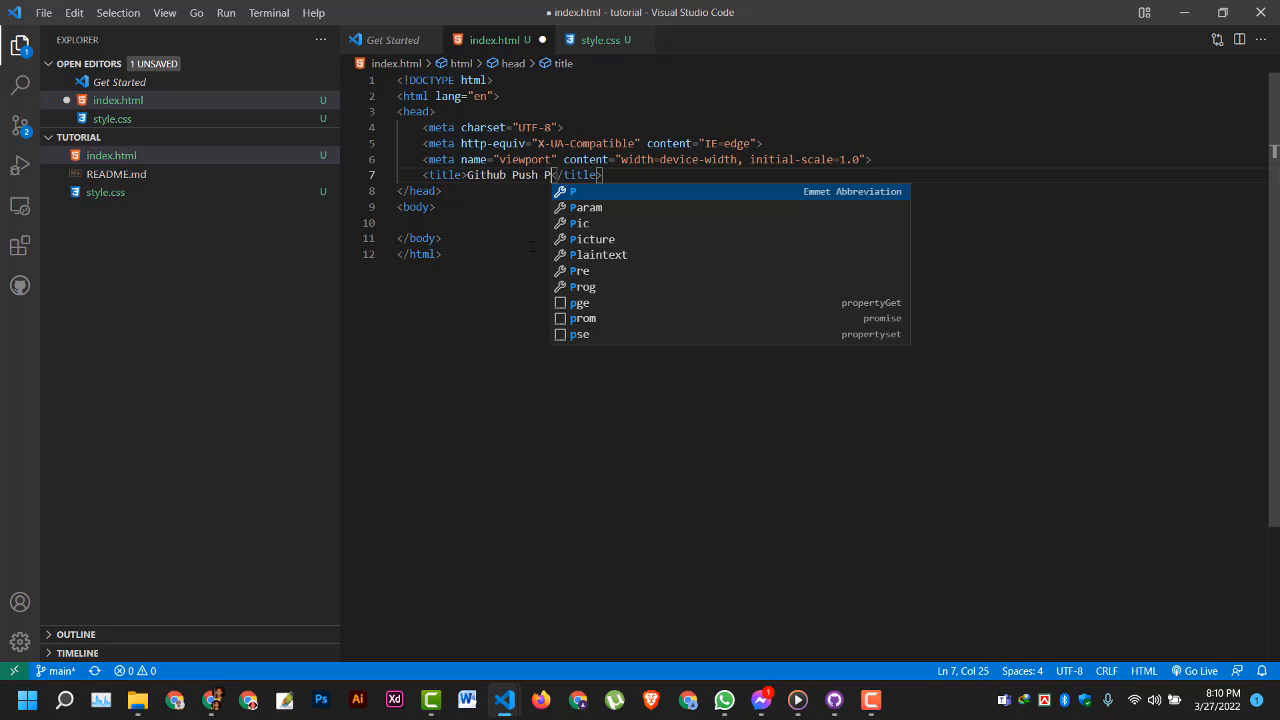
text(ect)
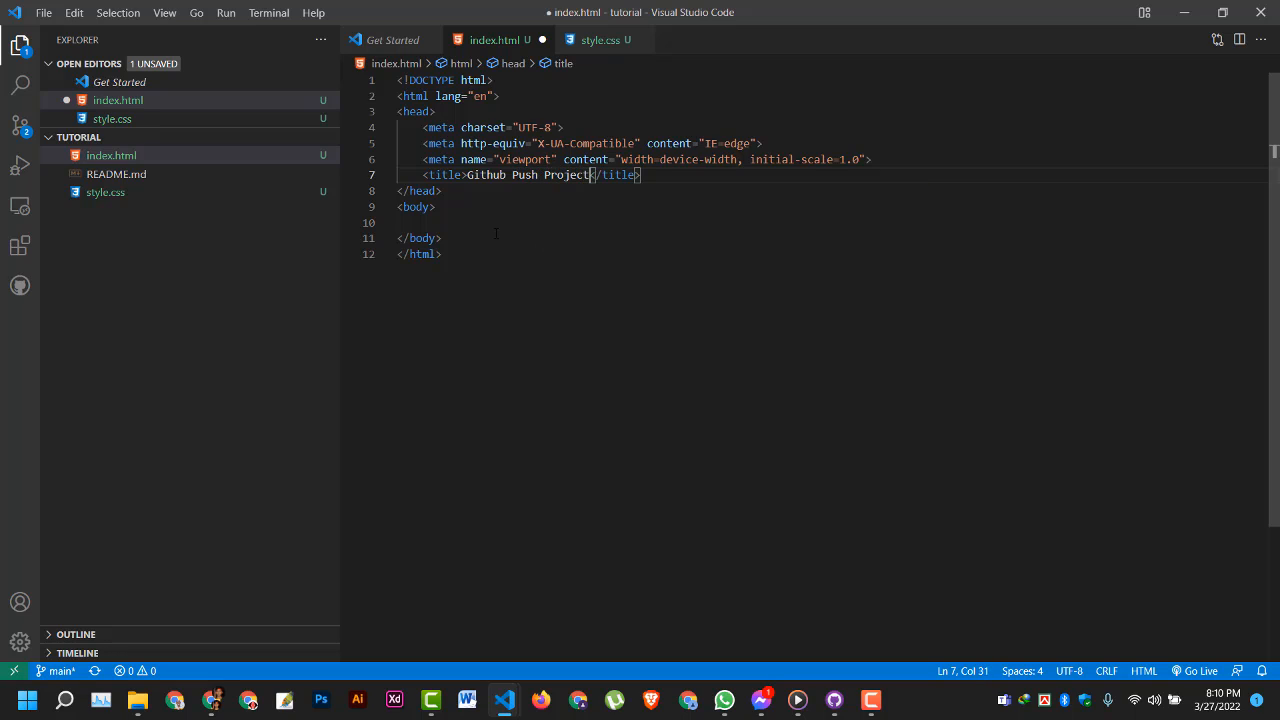
Add a paragraph reading "hey everyone" inside the body of index.html and save the file
click(478, 221)
text(he)
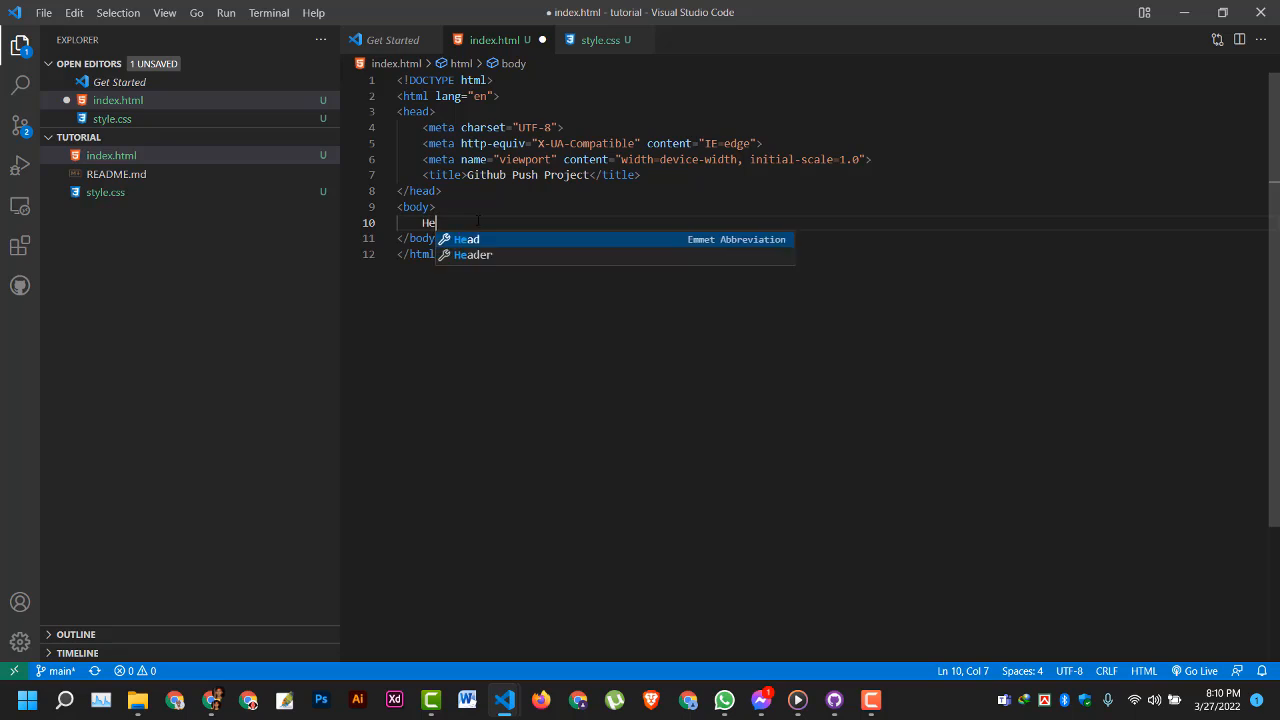
key(BackSpace)
key(BackSpace)
key(BackSpace)
key(Tab)
text(p)
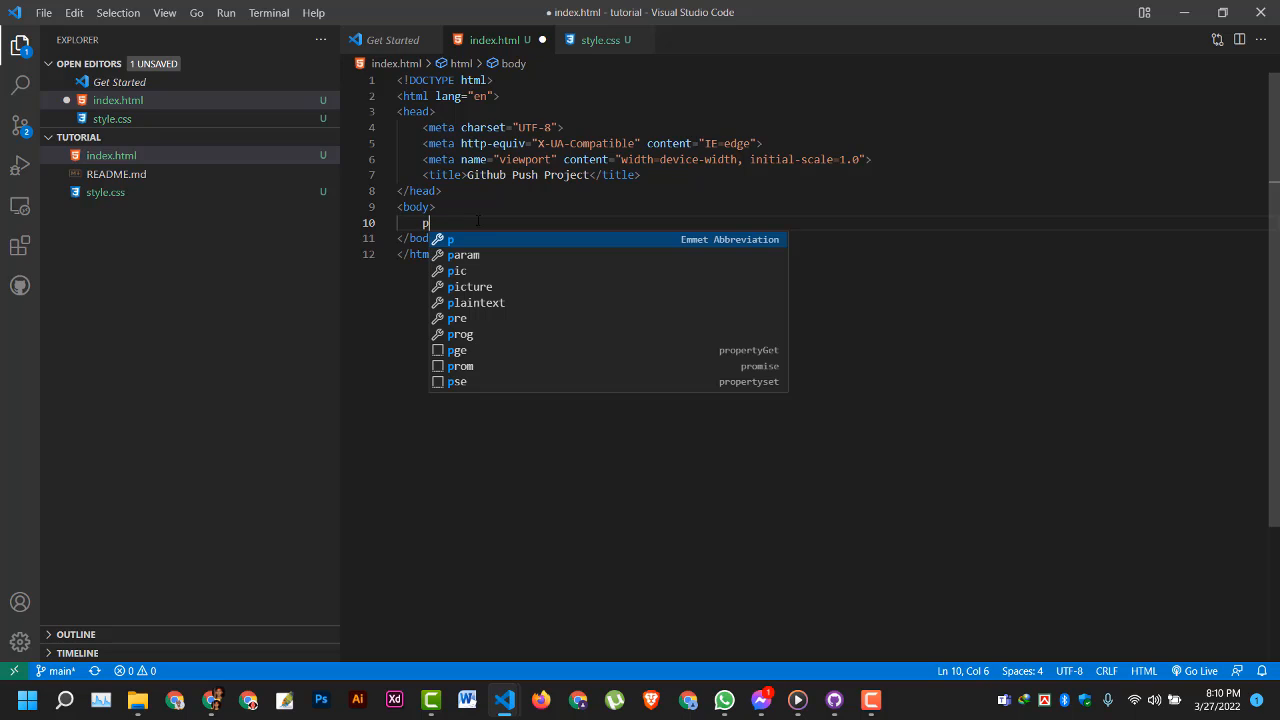
text({hey eve)
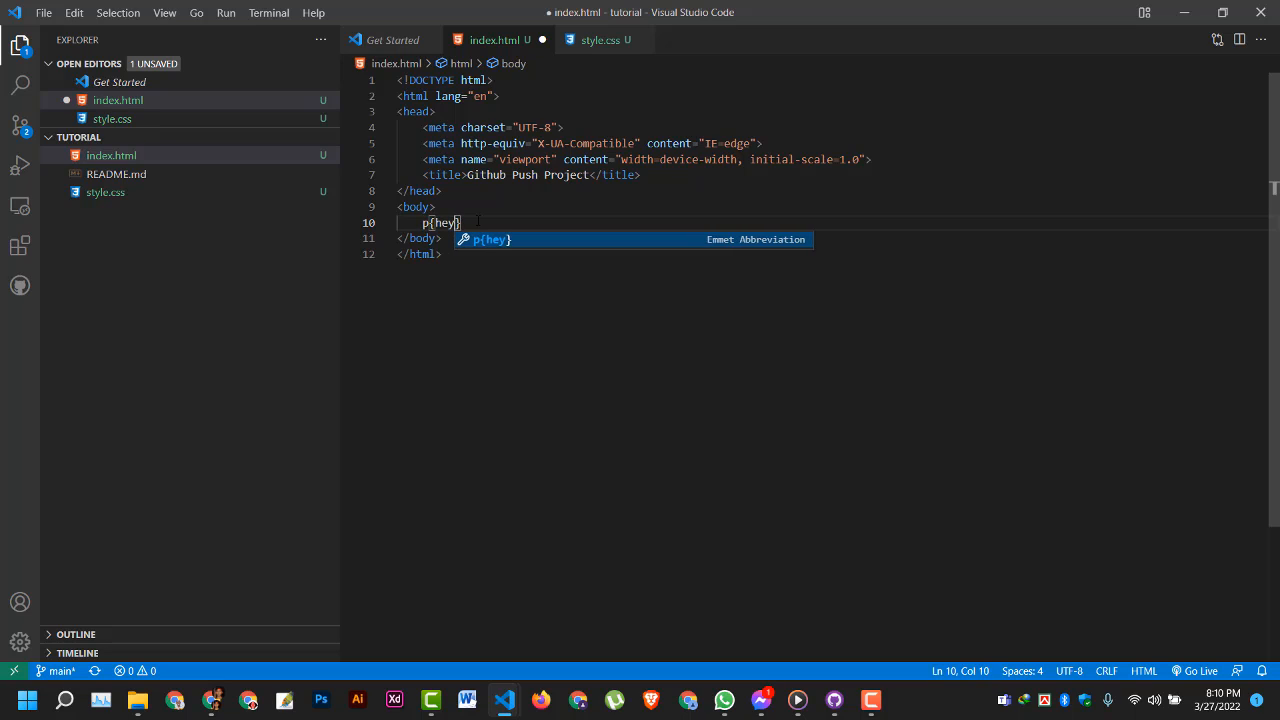
text(r)
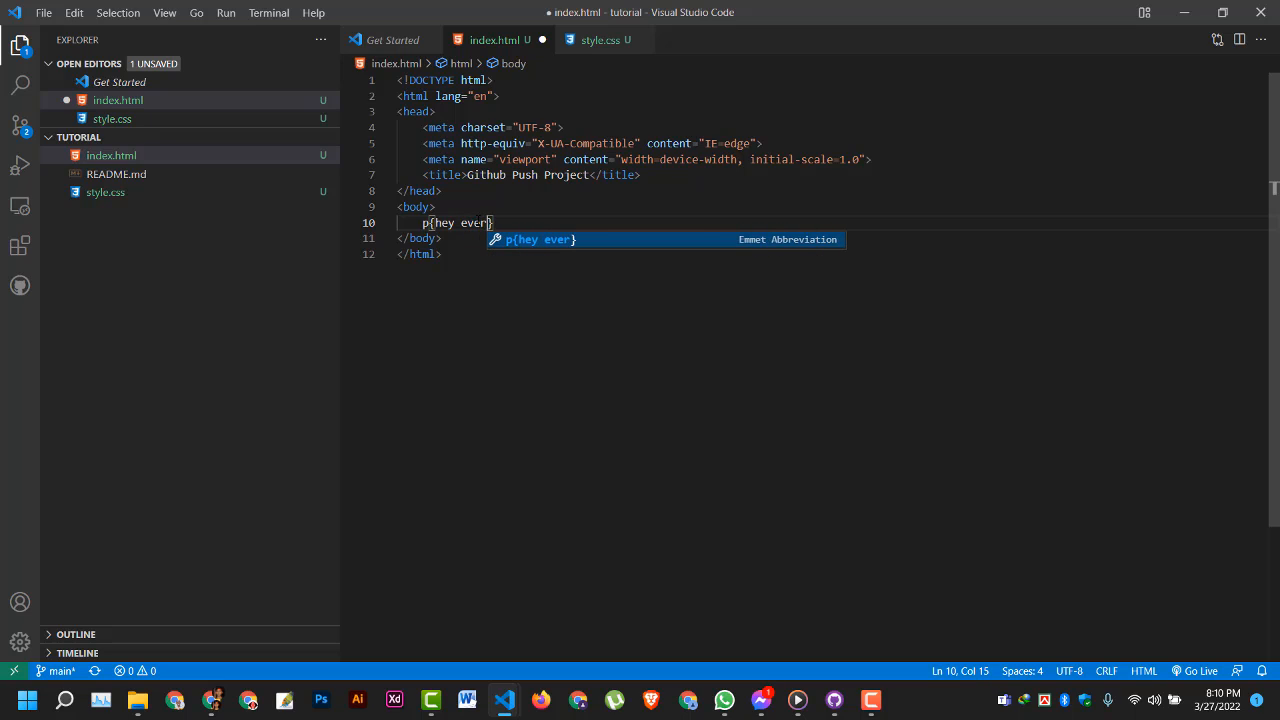
text(yone)
key(Tab)
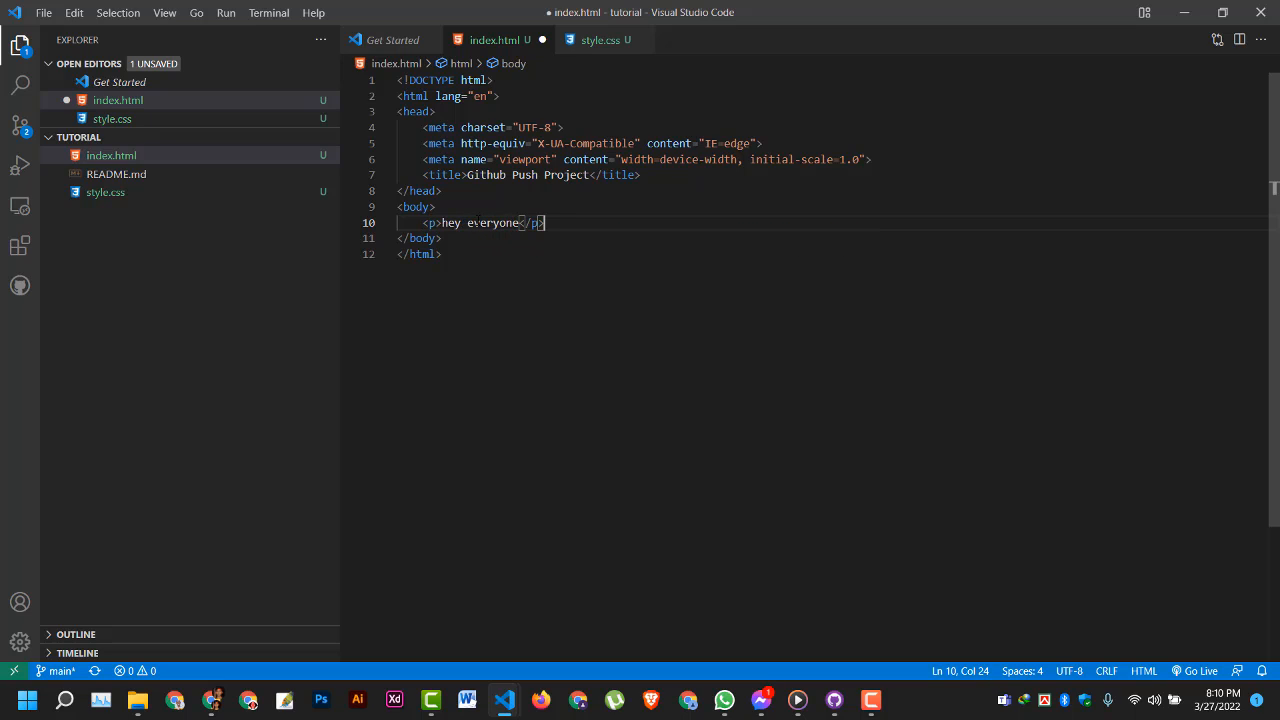
key(ctrl+s)
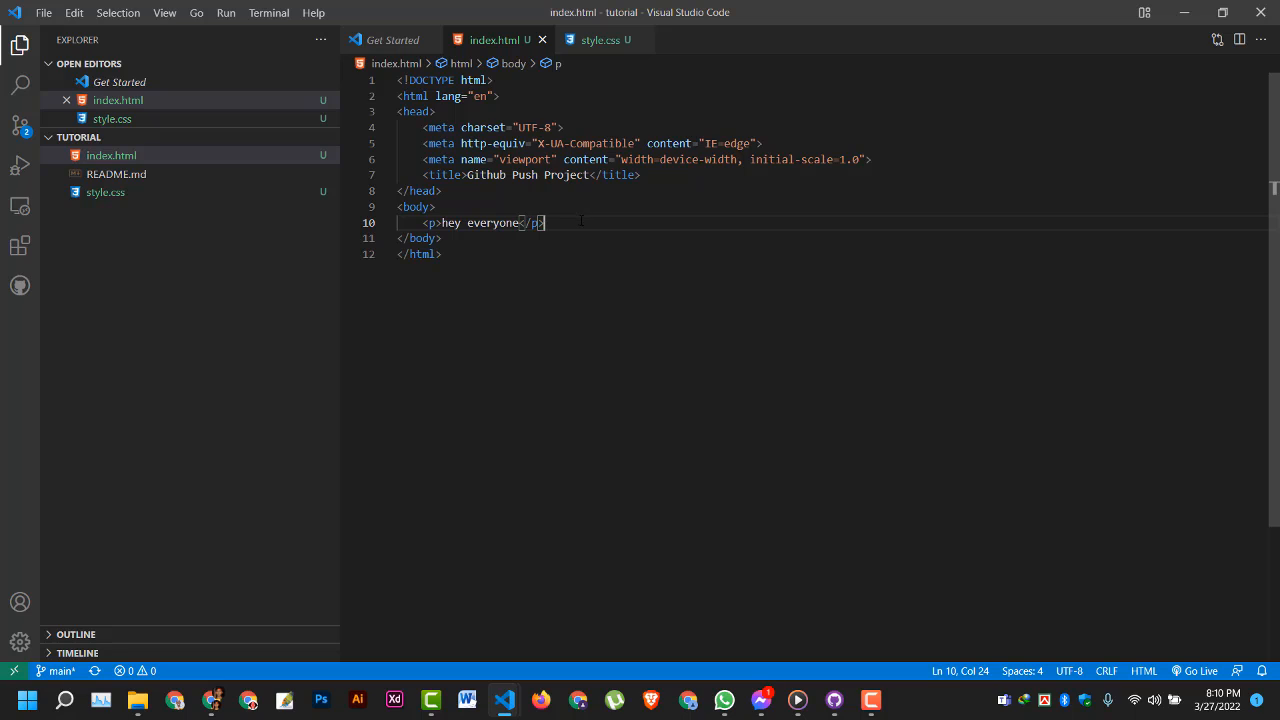
Switch to GitHub Desktop, commit both files to main with summary "v1" and description "Just Basic Site", and push the commit to origin
click(595, 44)
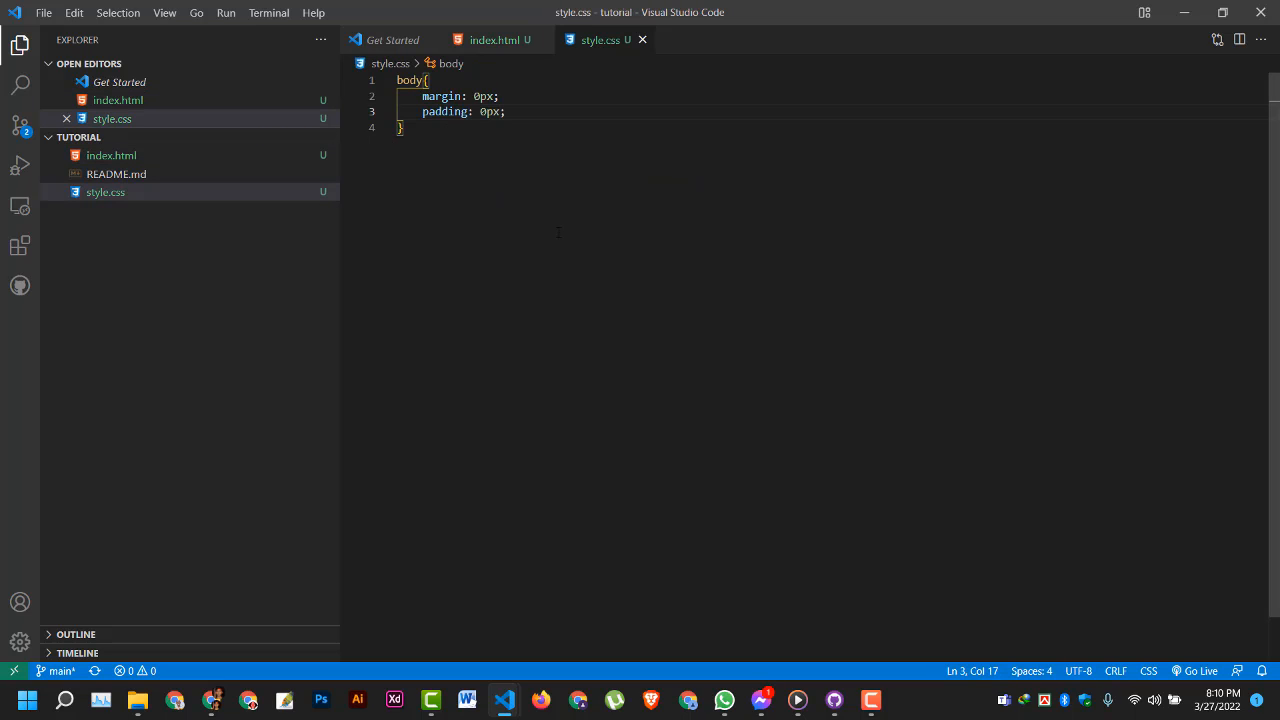
click(834, 699)
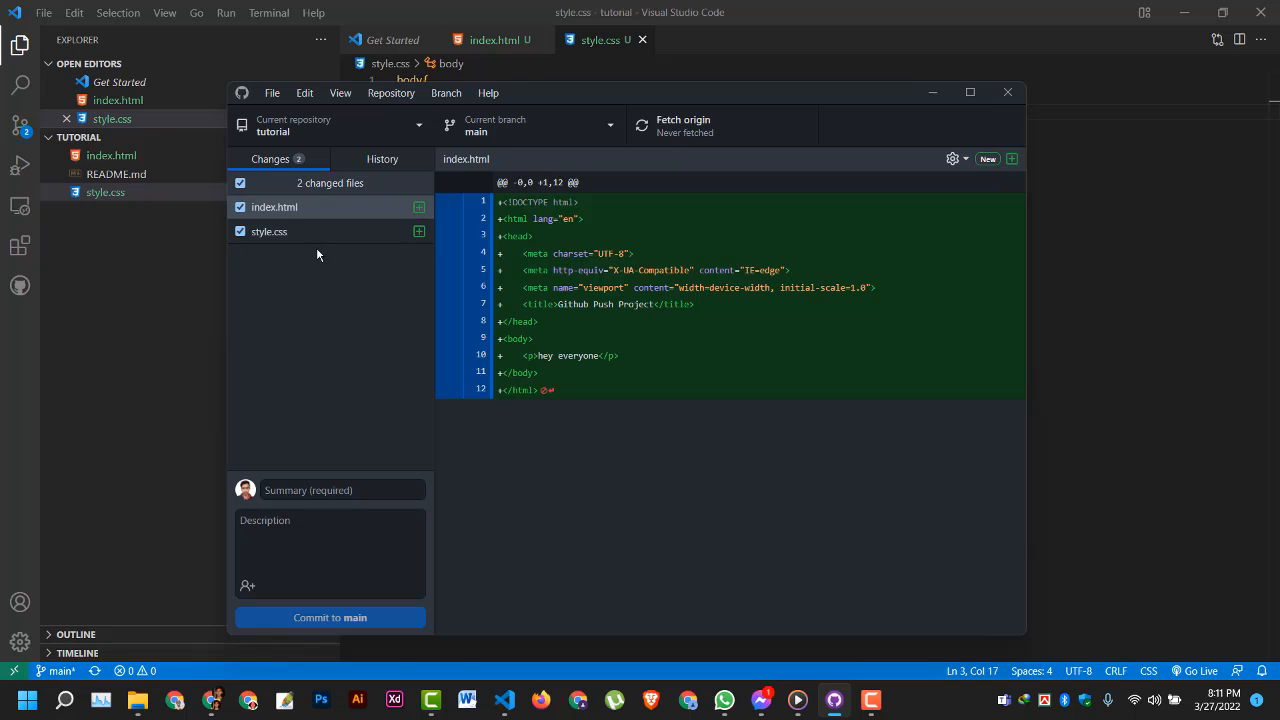
click(367, 488)
text(v)
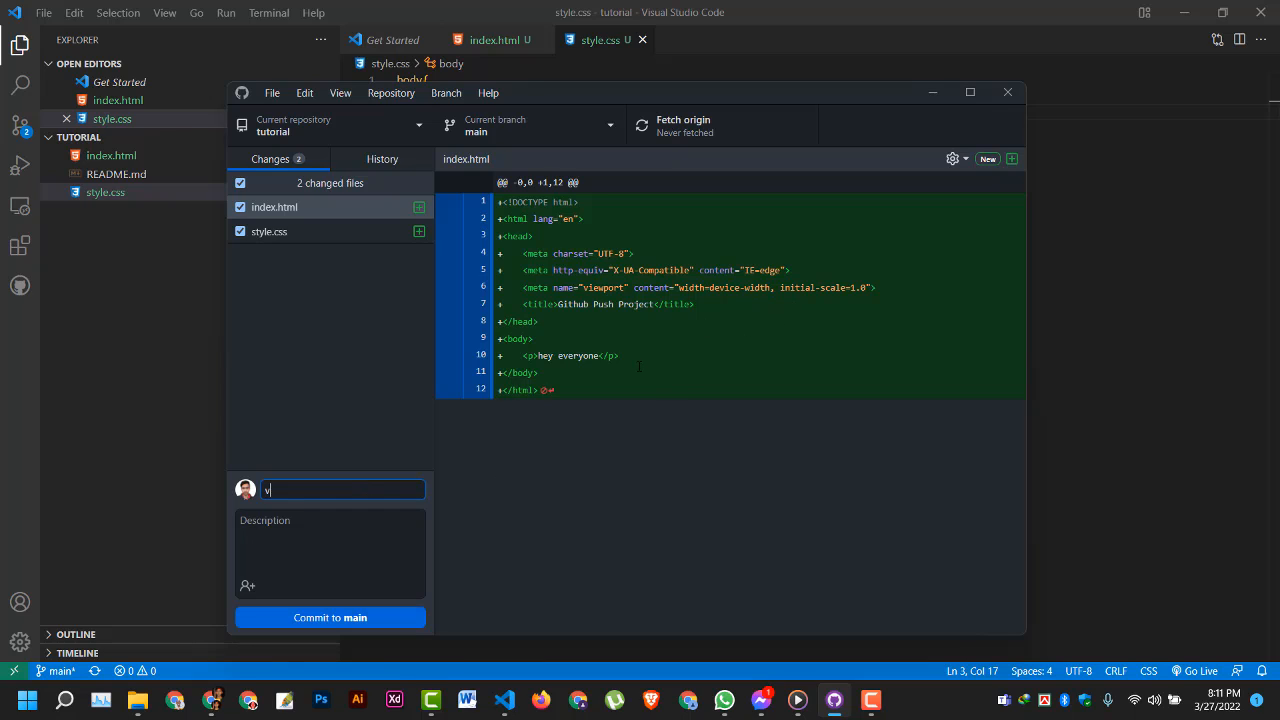
text(1)
click(324, 541)
text(Just Basc)
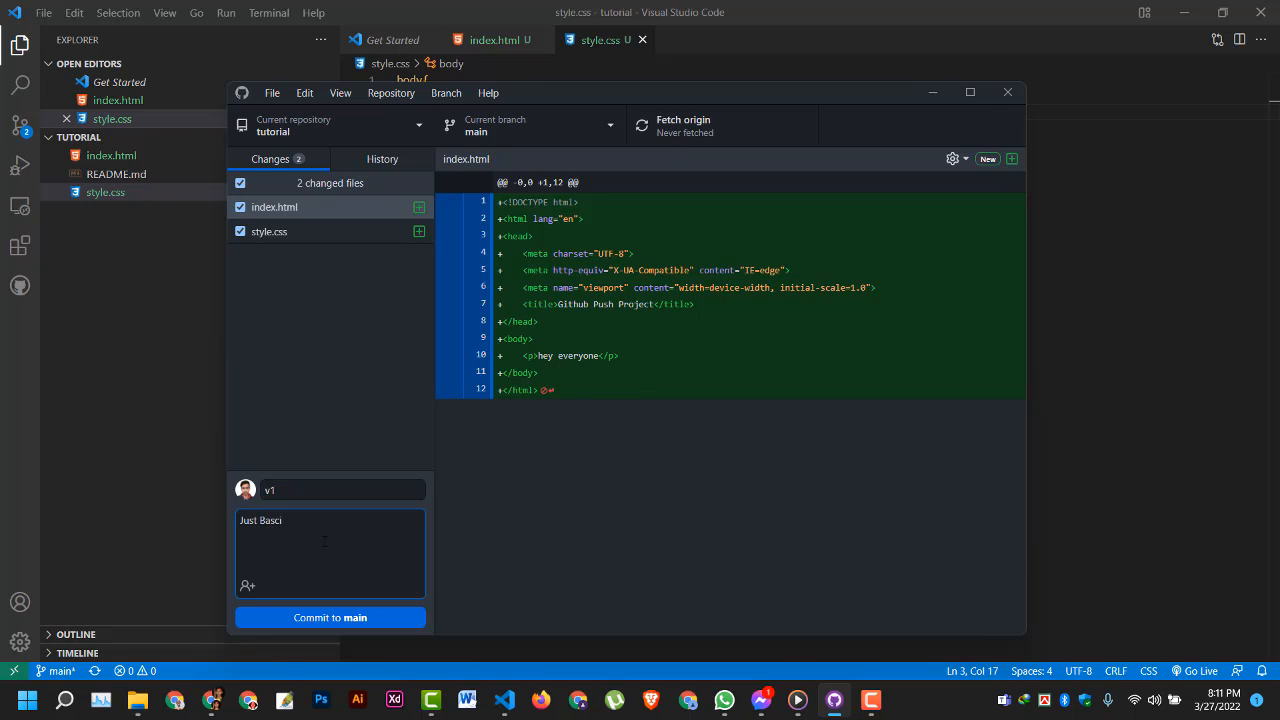
key(BackSpace)
text(ic )
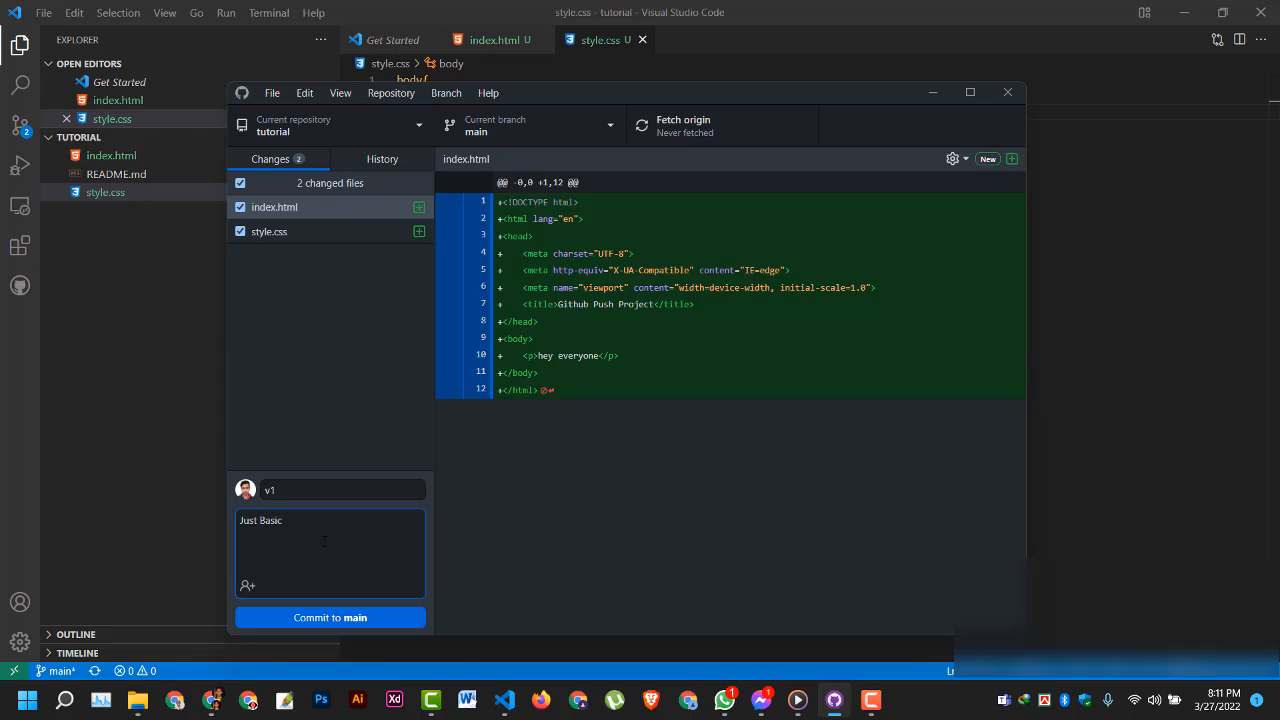
text(Site)
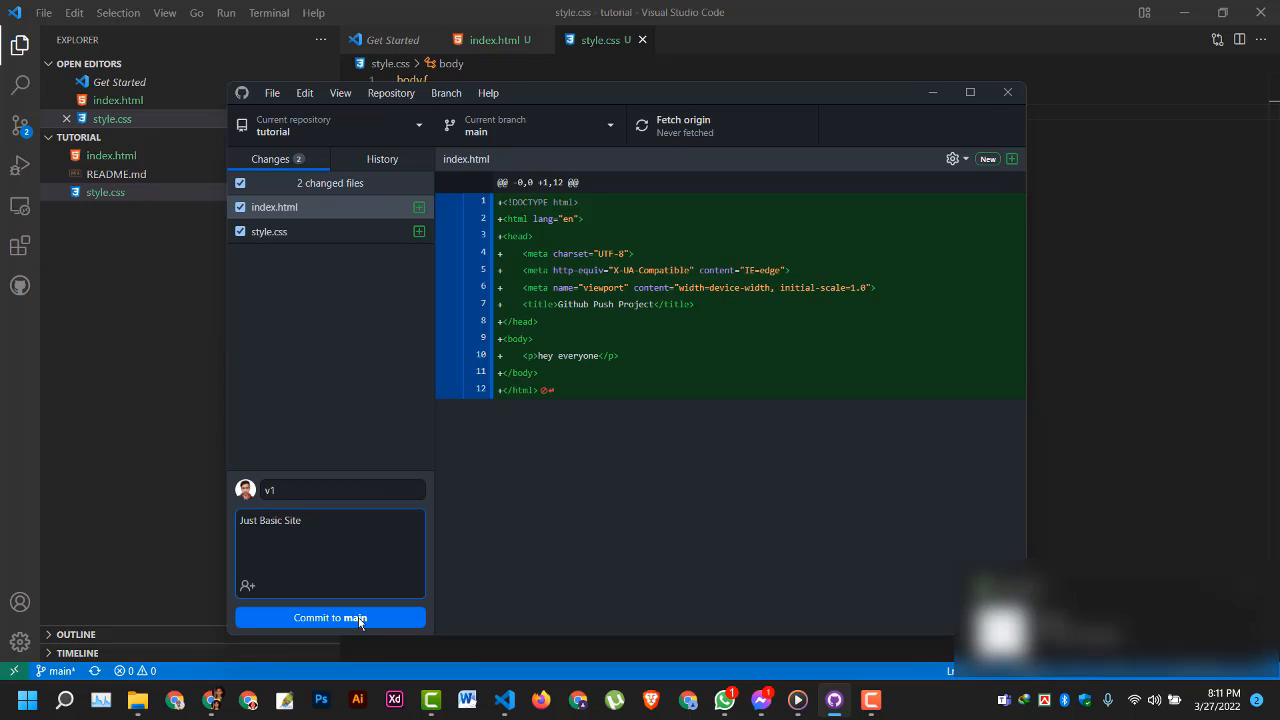
click(358, 617)
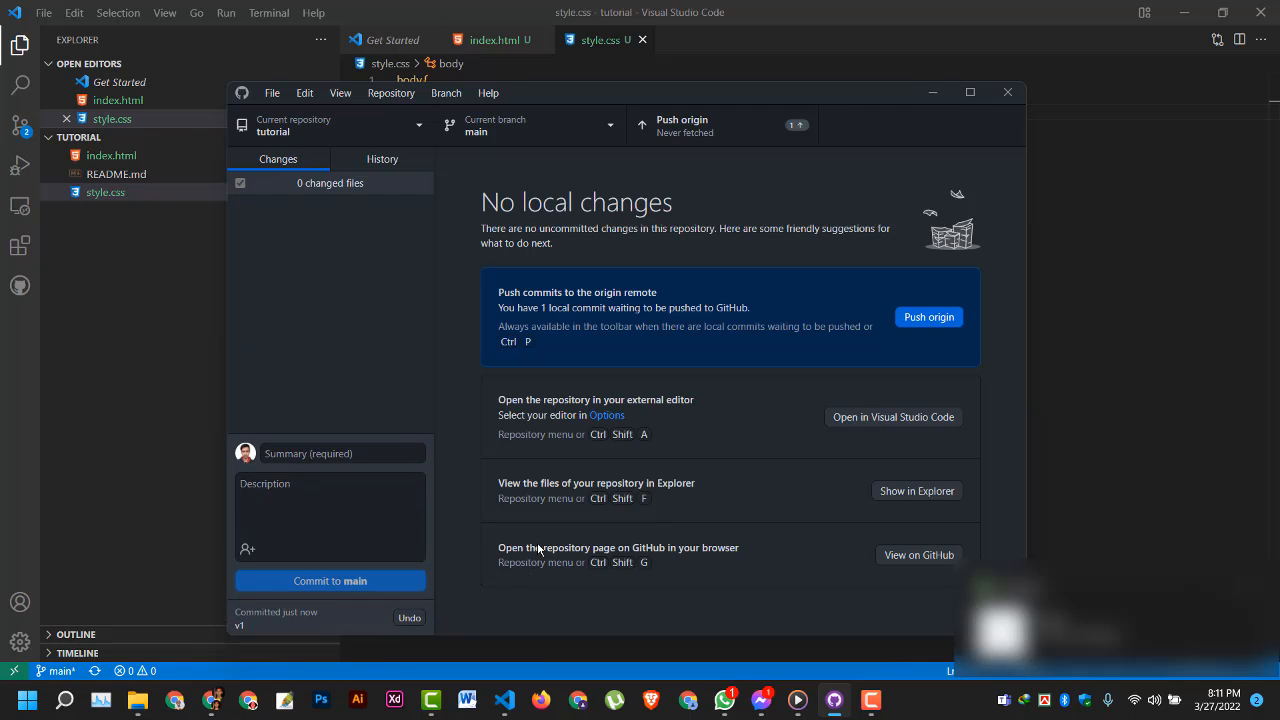
click(936, 318)
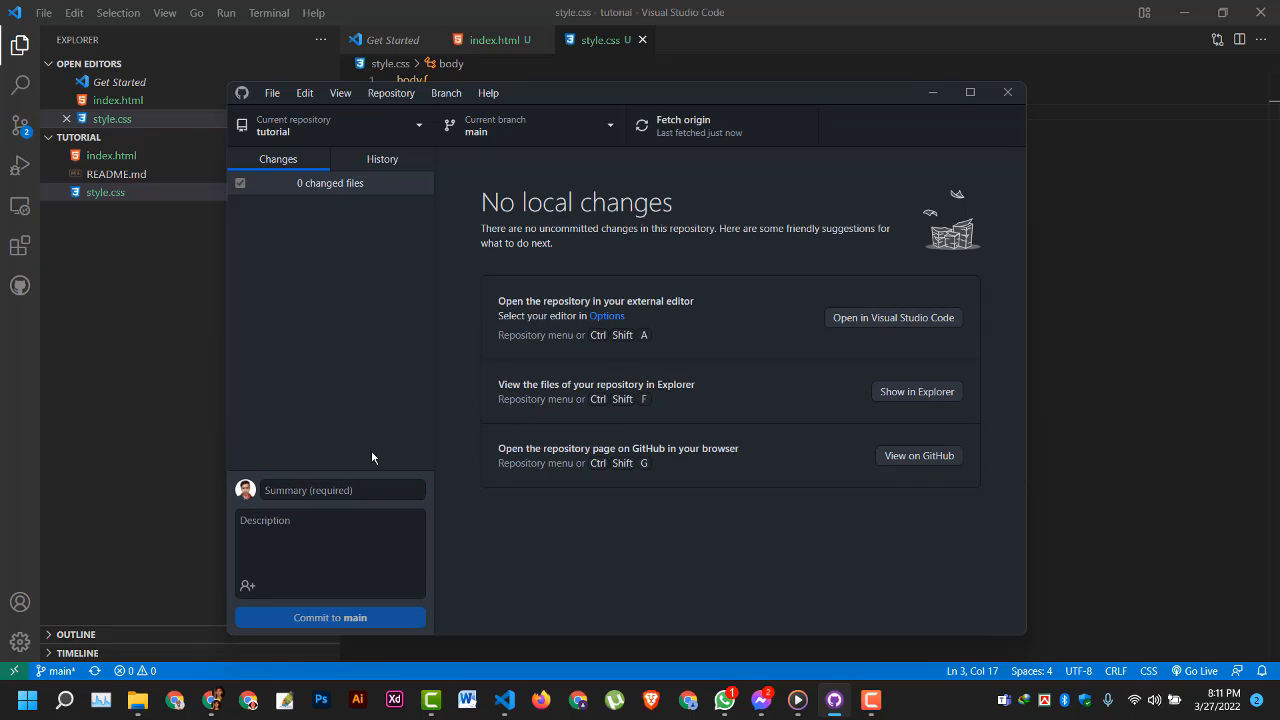
Switch to Chrome, reload the tutorial repository page on GitHub, and check the file list for the pushed v1 commit
click(212, 700)
click(126, 22)
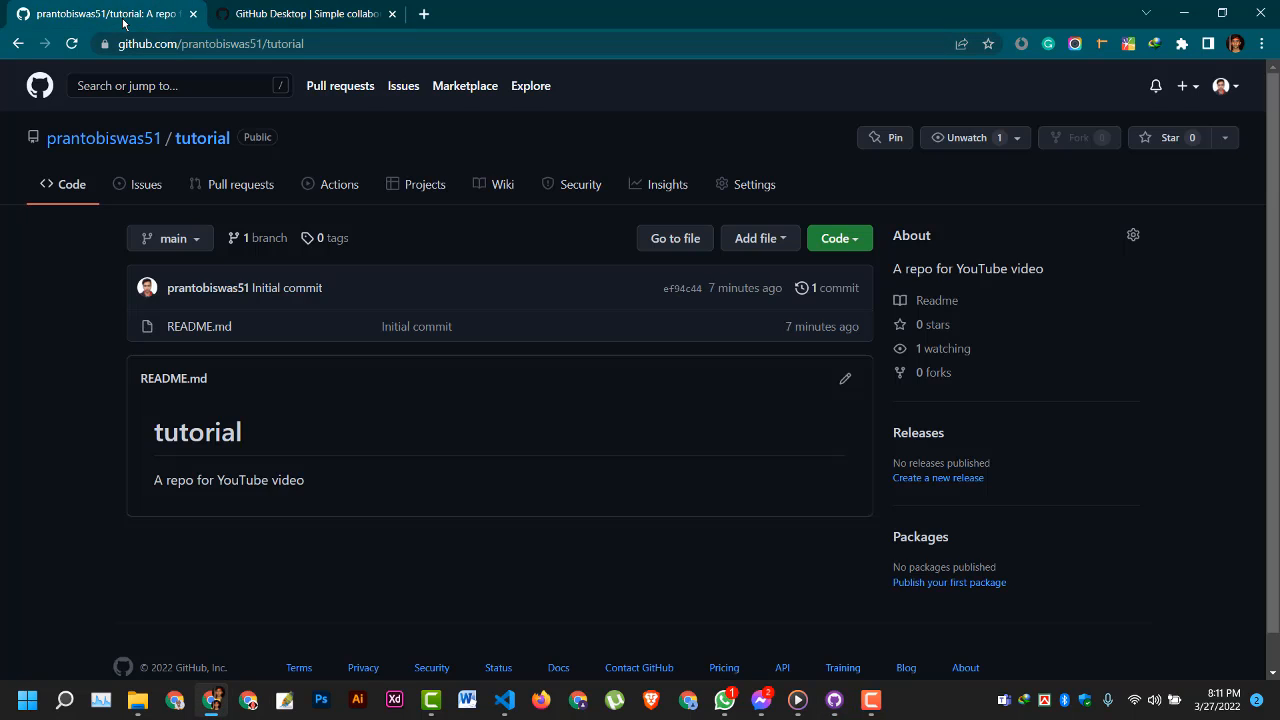
click(72, 44)
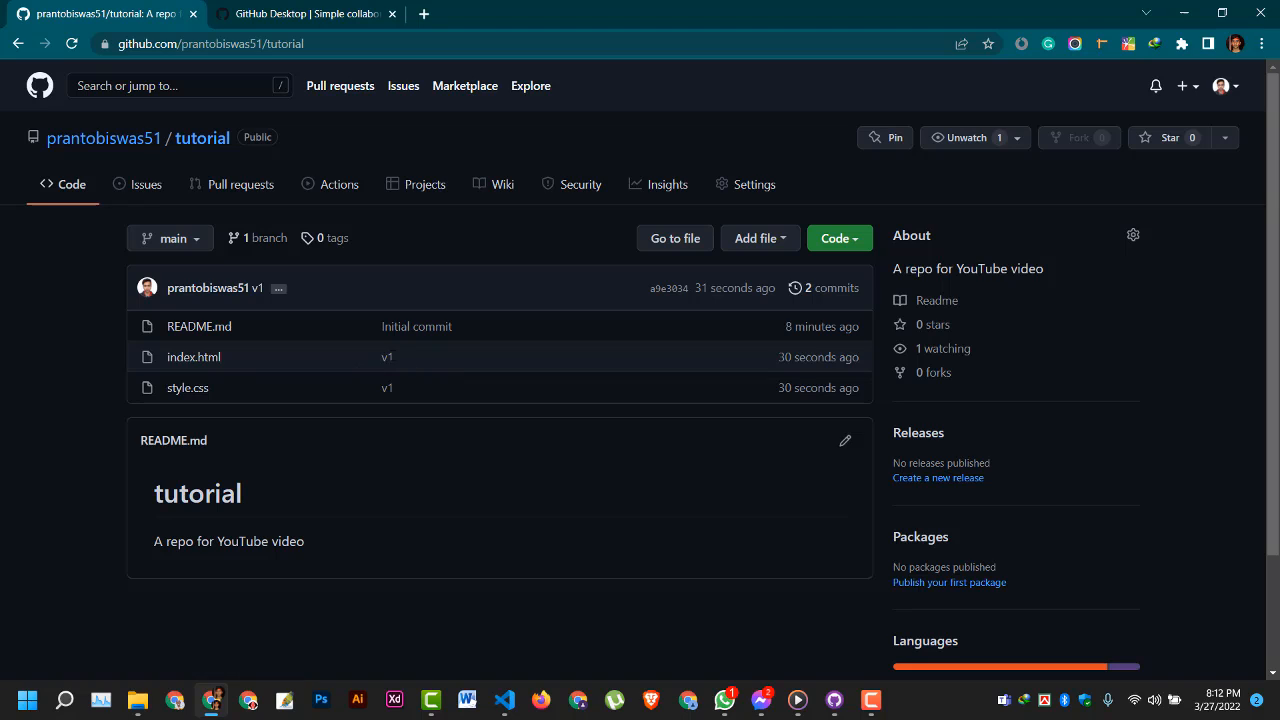
double_click(388, 357)
click(372, 391)
click(71, 406)
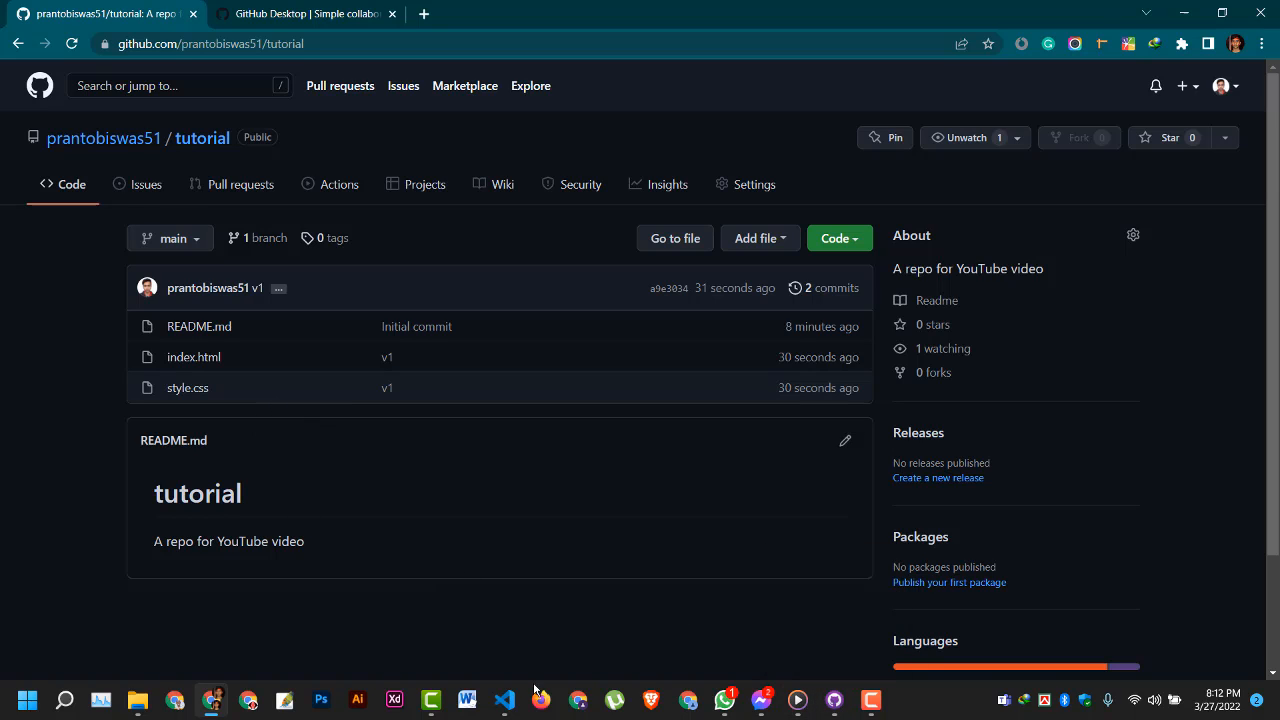
Switch to Visual Studio Code, add the paragraph "this is second version of the file" and an h1 "subscribe" to index.html's body, and save it
mouse_move(507, 702)
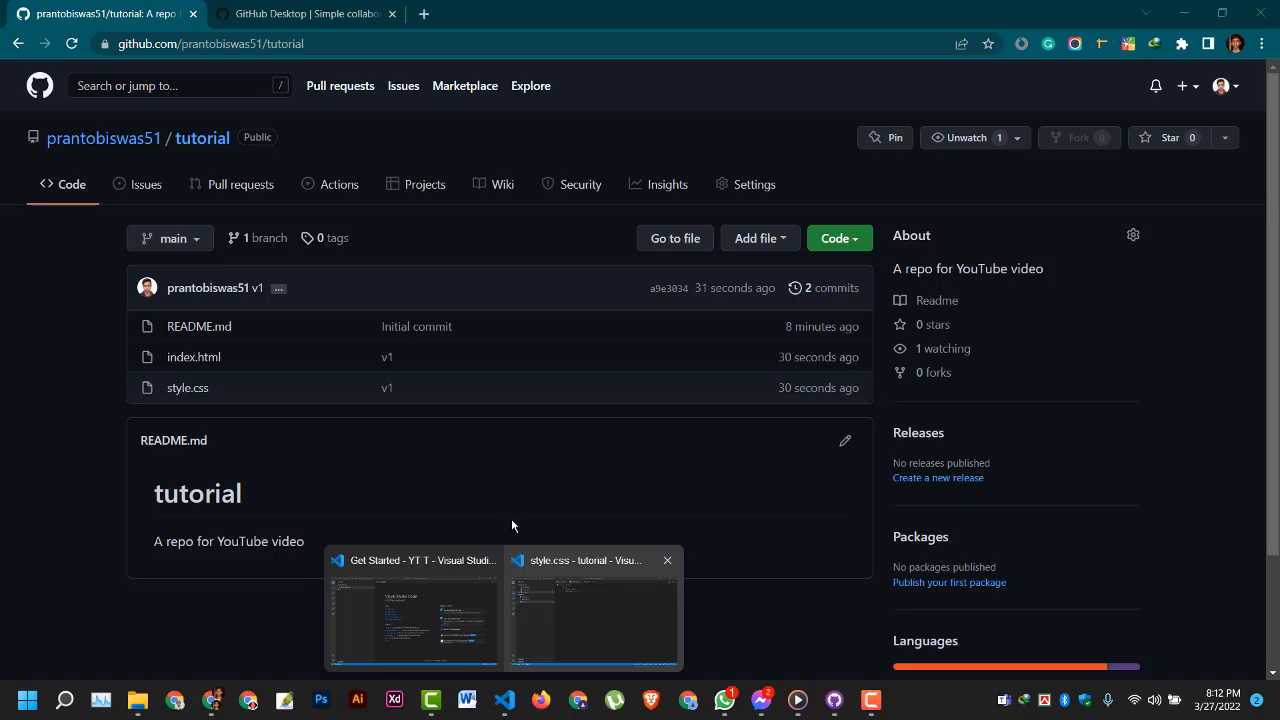
click(574, 604)
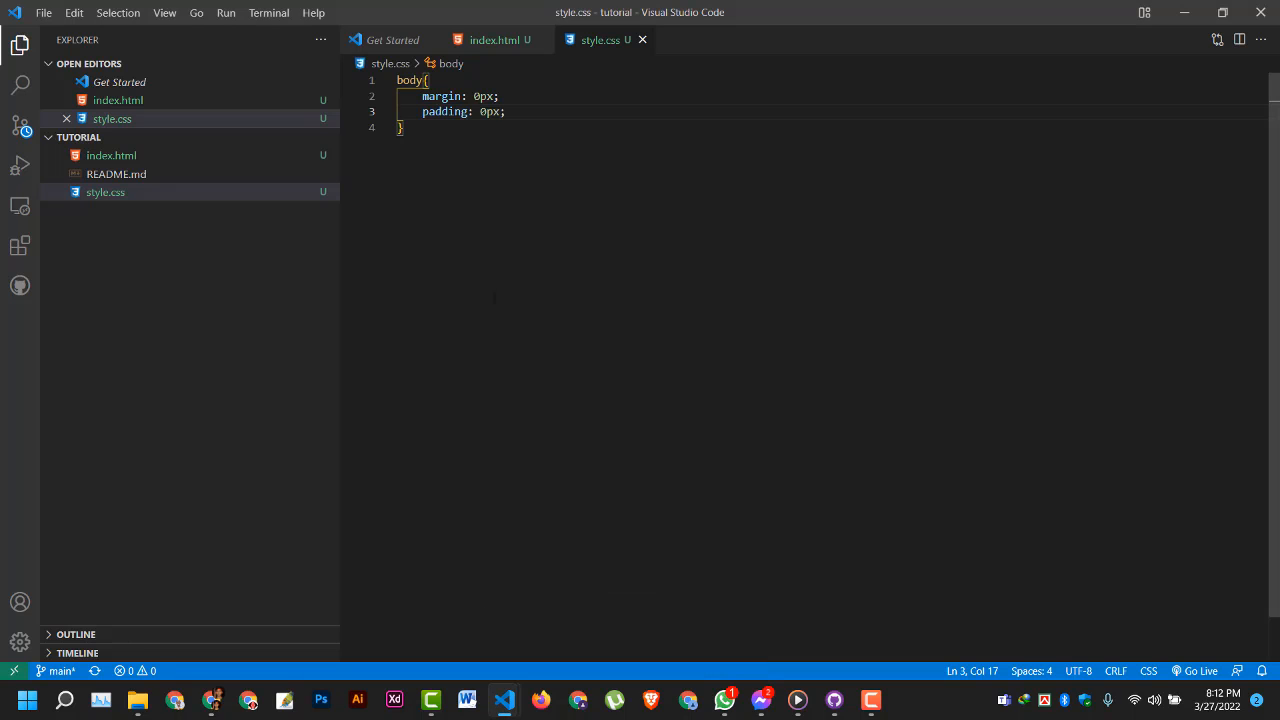
click(494, 40)
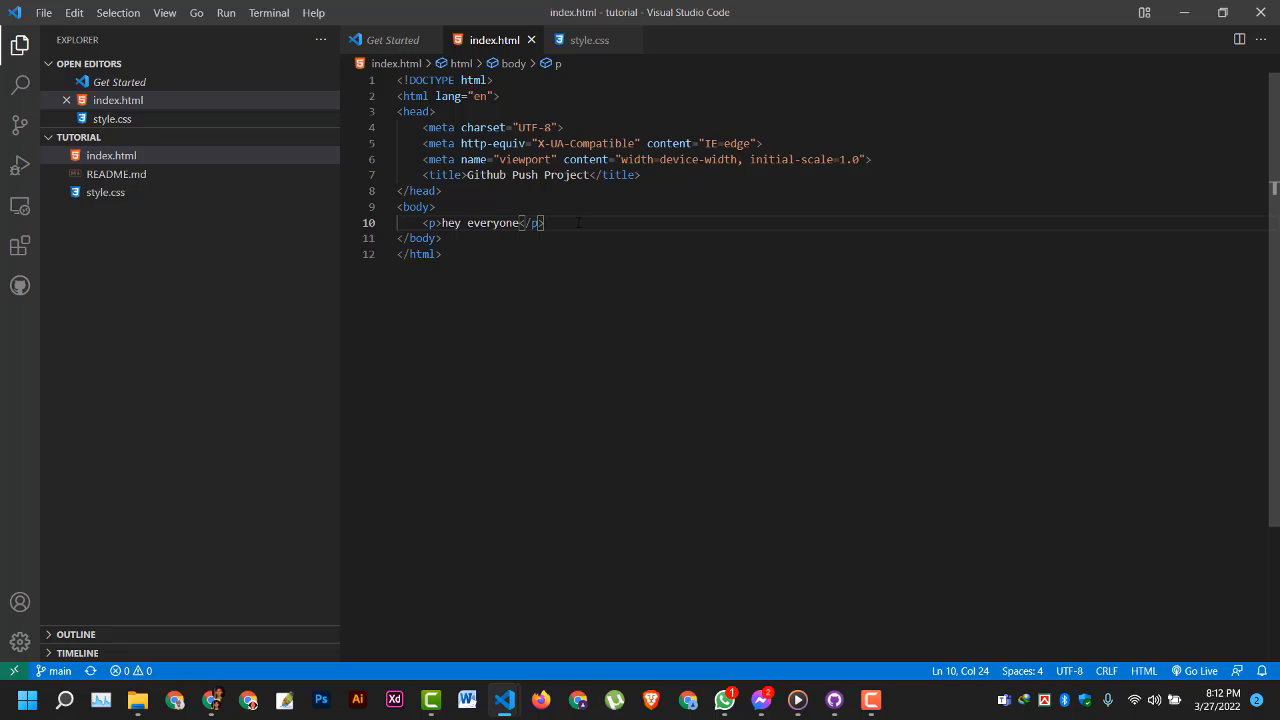
key(Return)
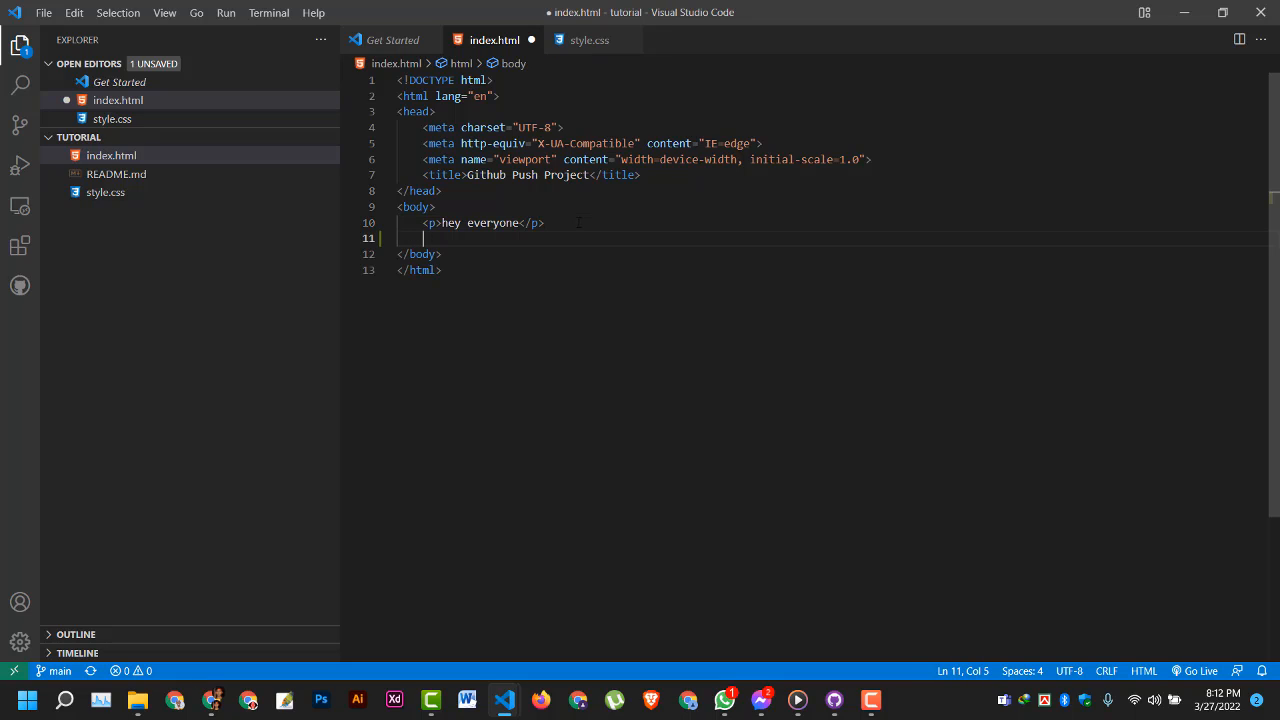
text(p)
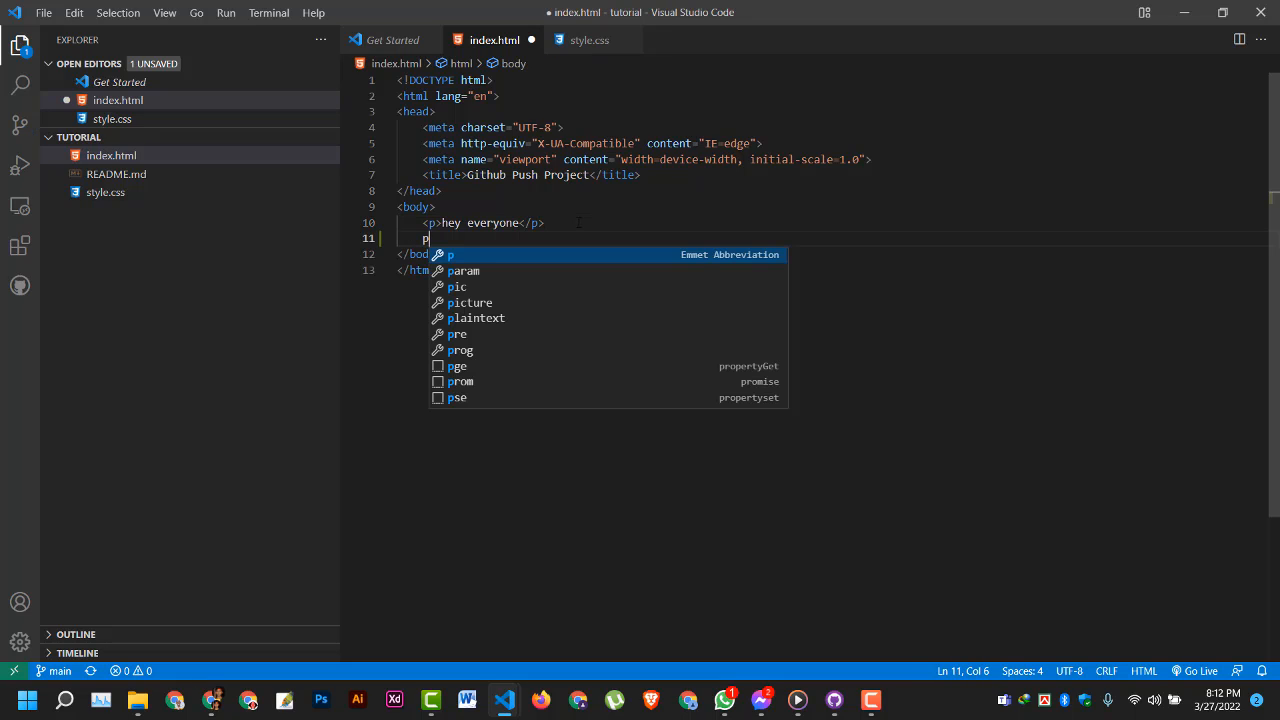
text({this is )
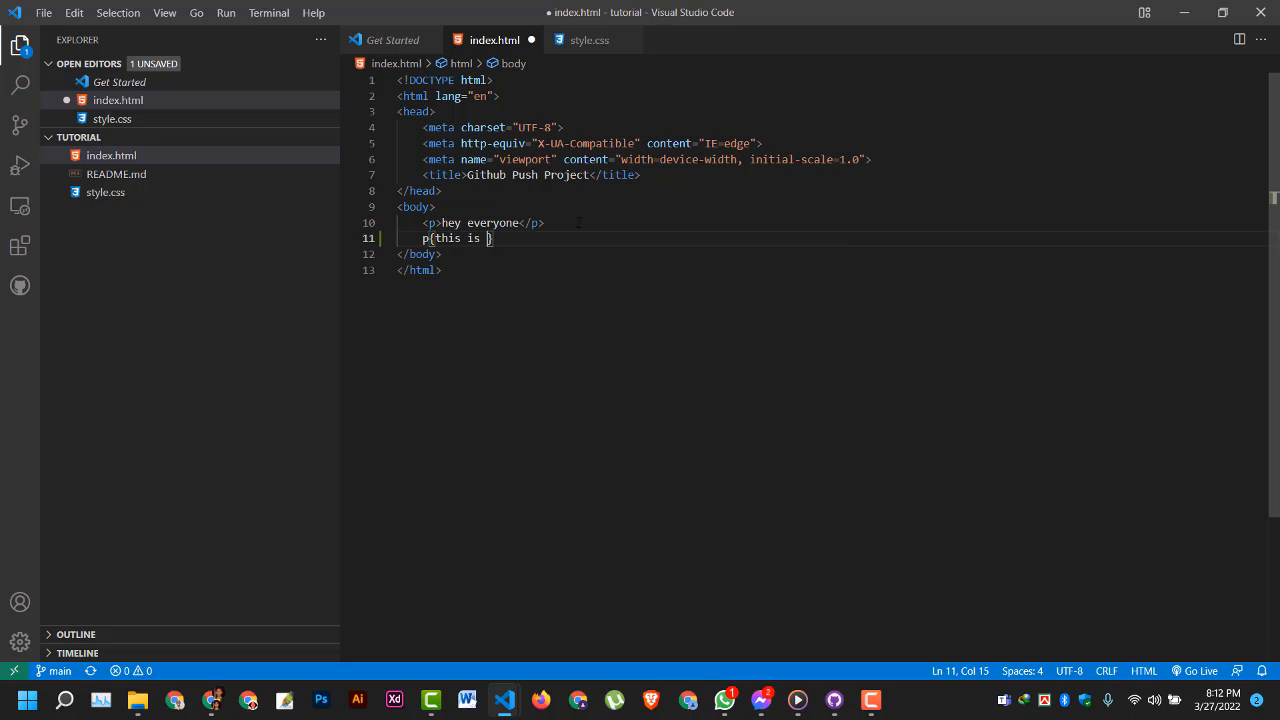
text(seco)
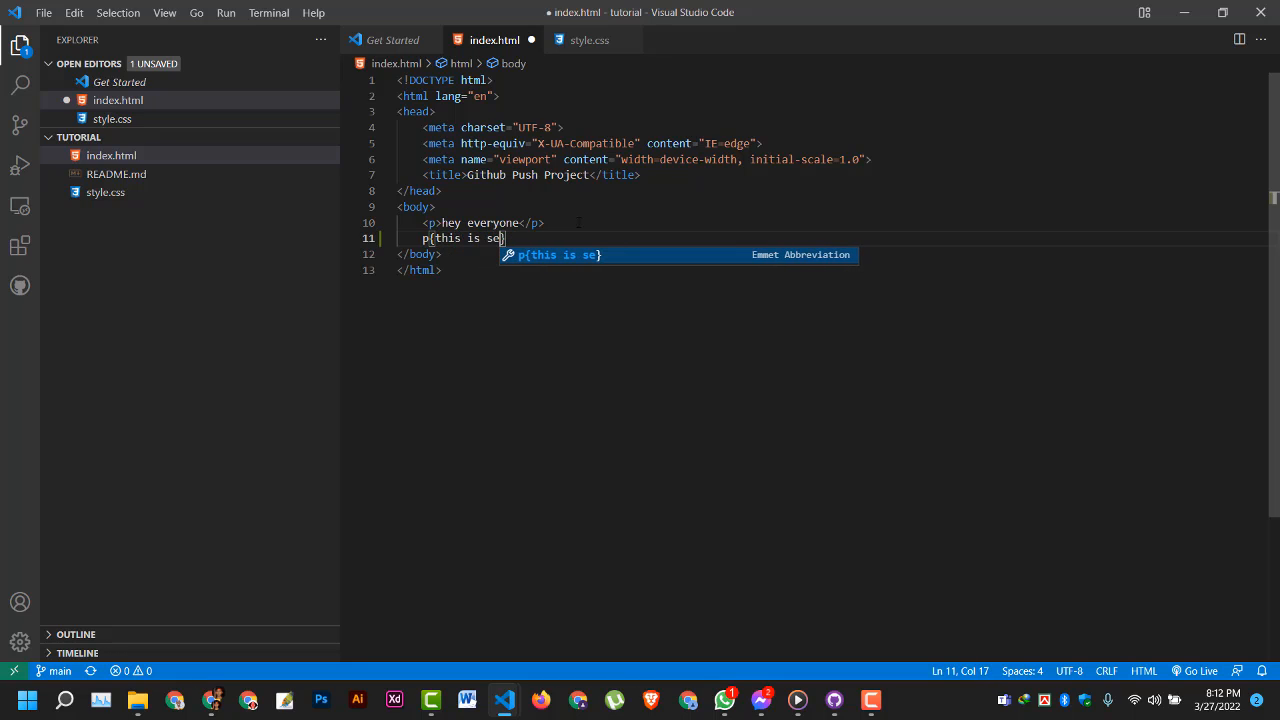
text(nd version of the file</p>)
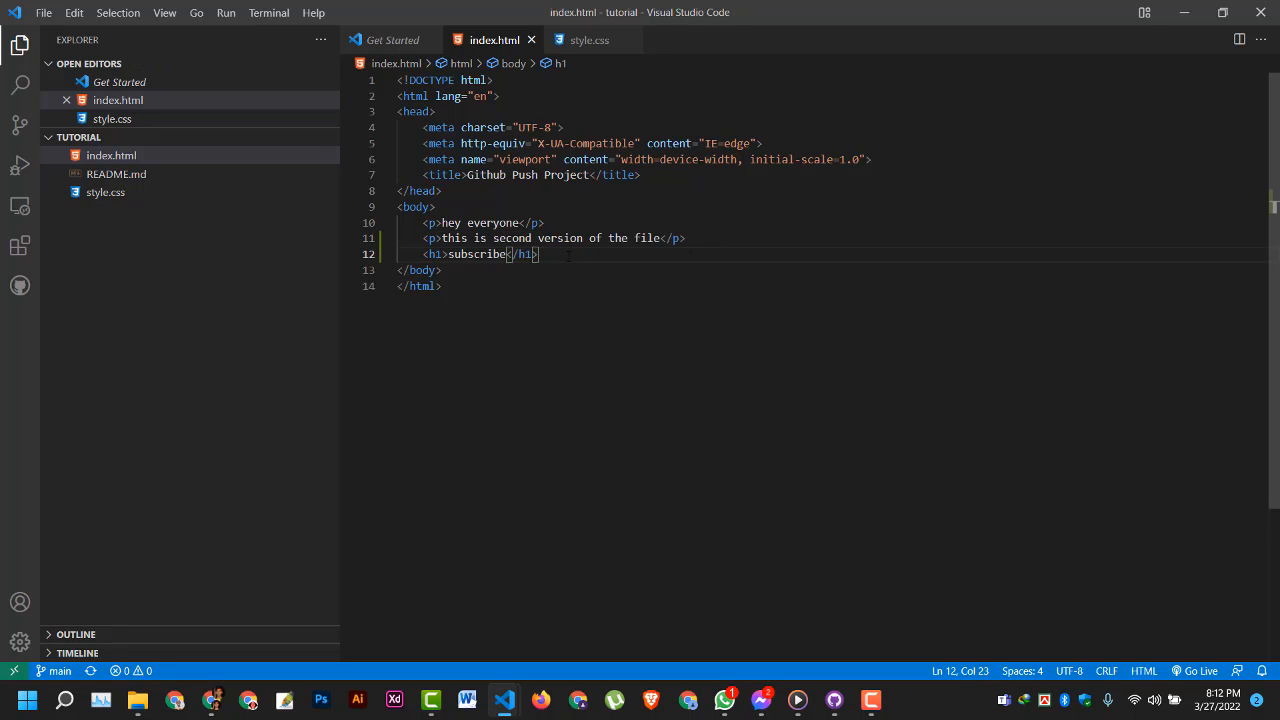
key(ctrl+s)
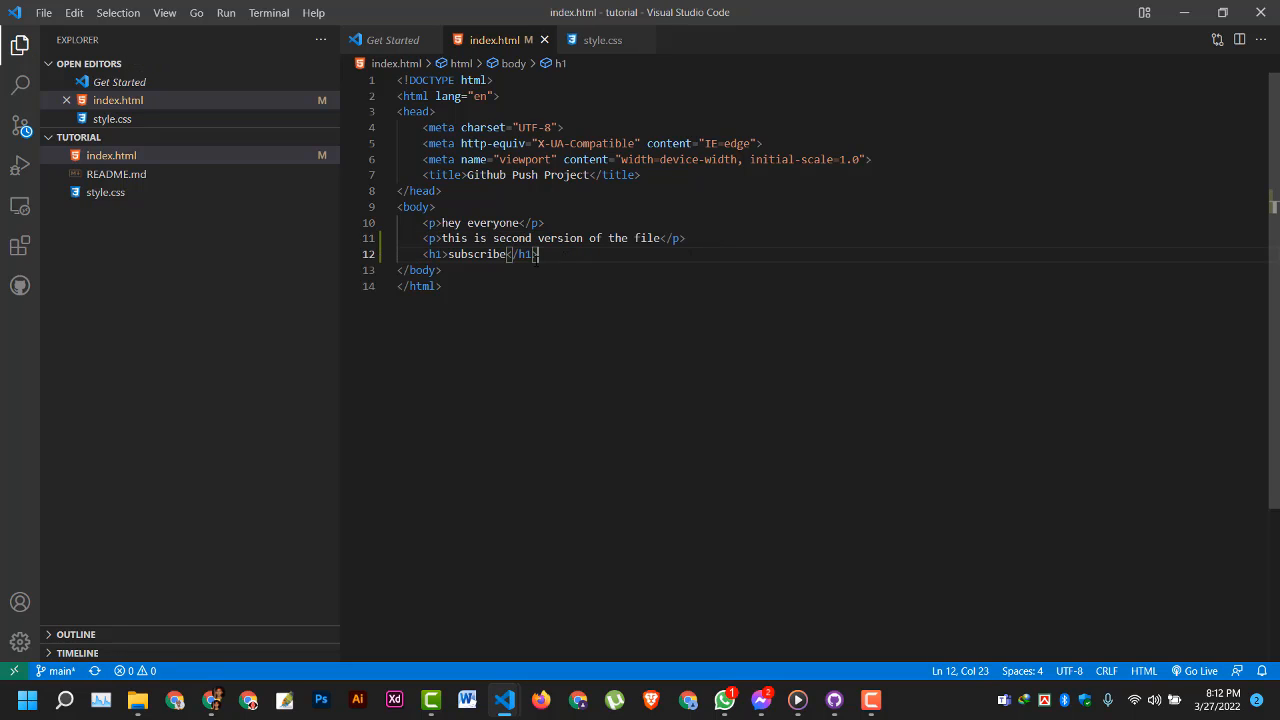
drag(341, 243, 275, 243)
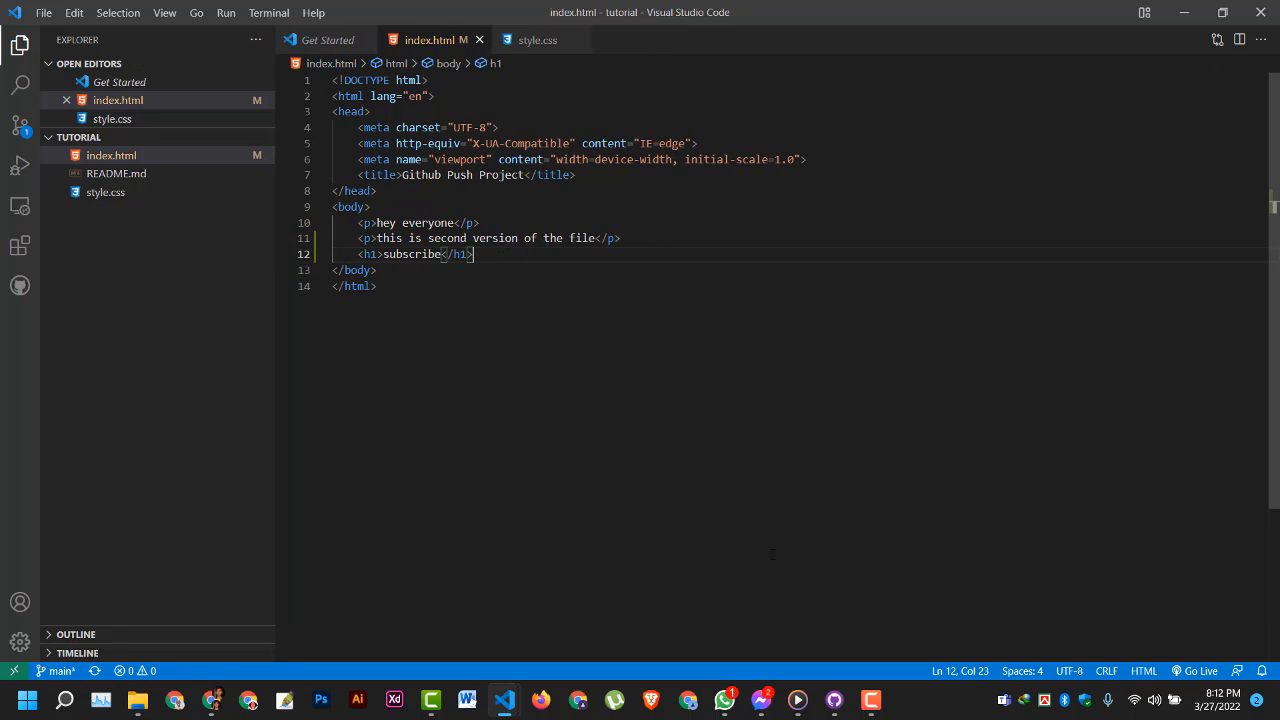
Switch to GitHub Desktop, commit index.html to main with summary "v2" and description "Updated the subscribe button", and push the commit to origin
click(836, 700)
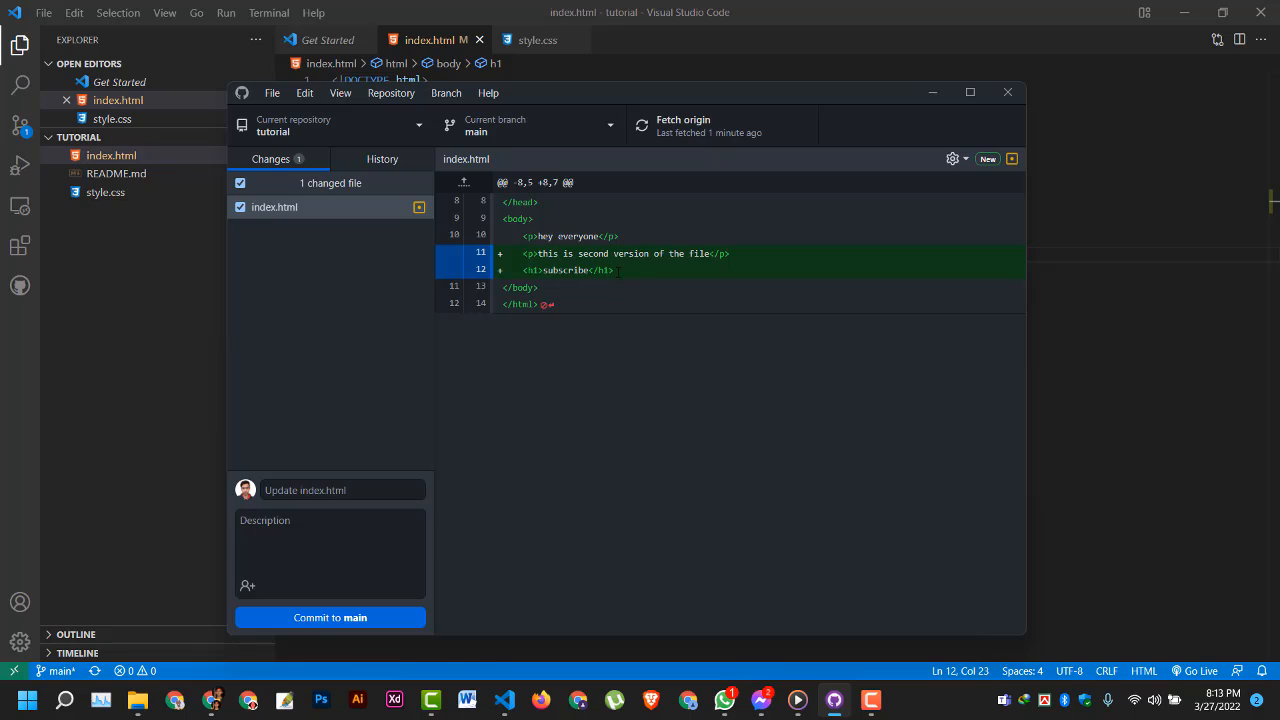
click(370, 489)
text(v2)
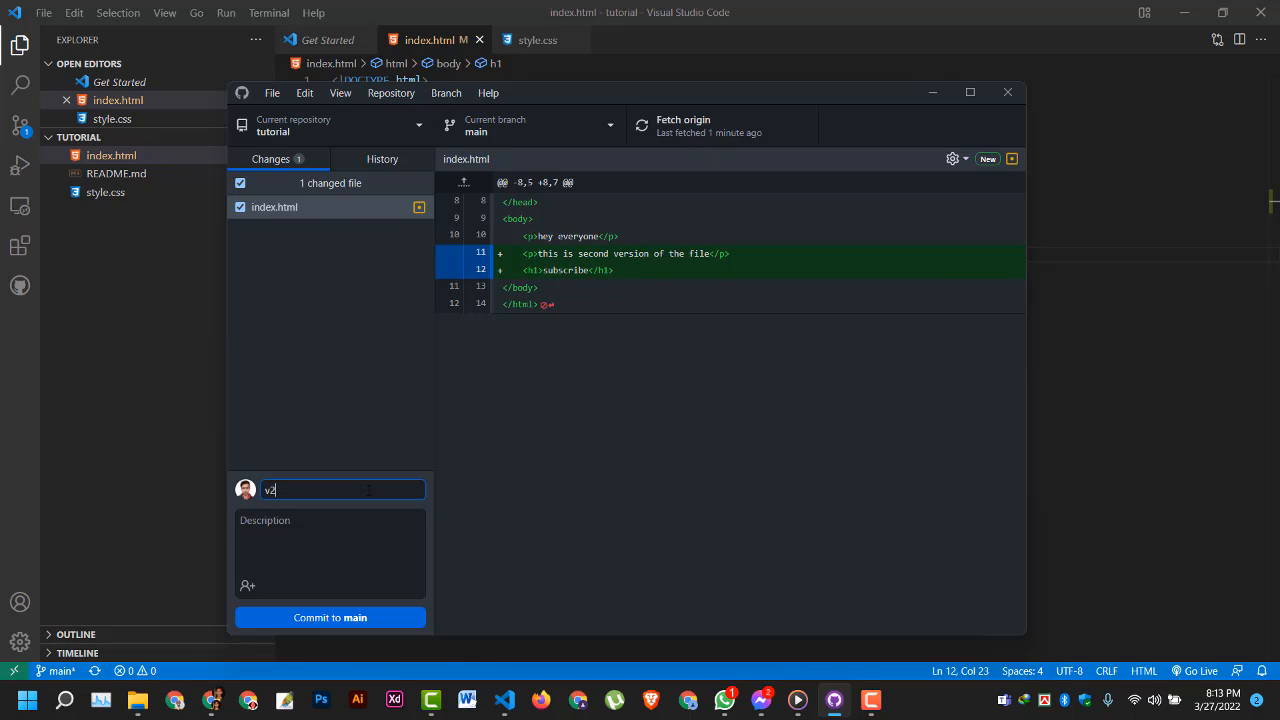
click(331, 541)
text(Up)
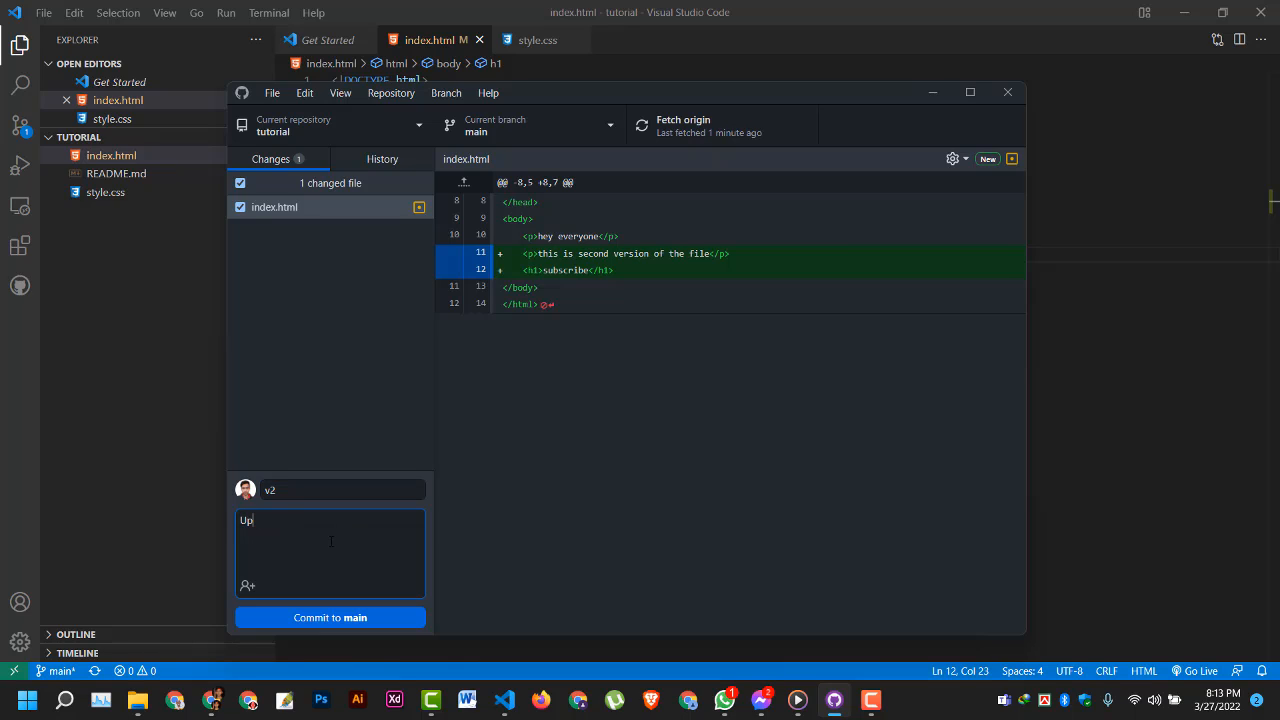
text(dated the subscribe)
key(BackSpace)
key(BackSpace)
key(BackSpace)
text(ibe button)
click(367, 615)
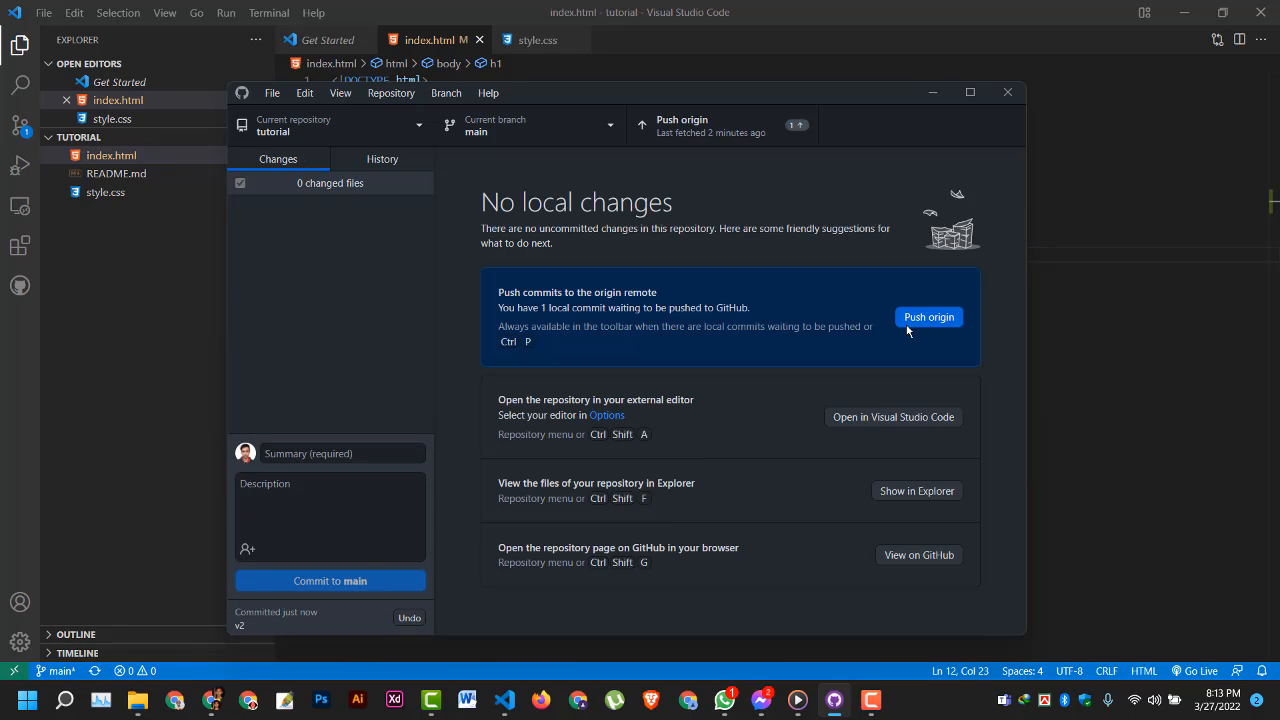
click(929, 317)
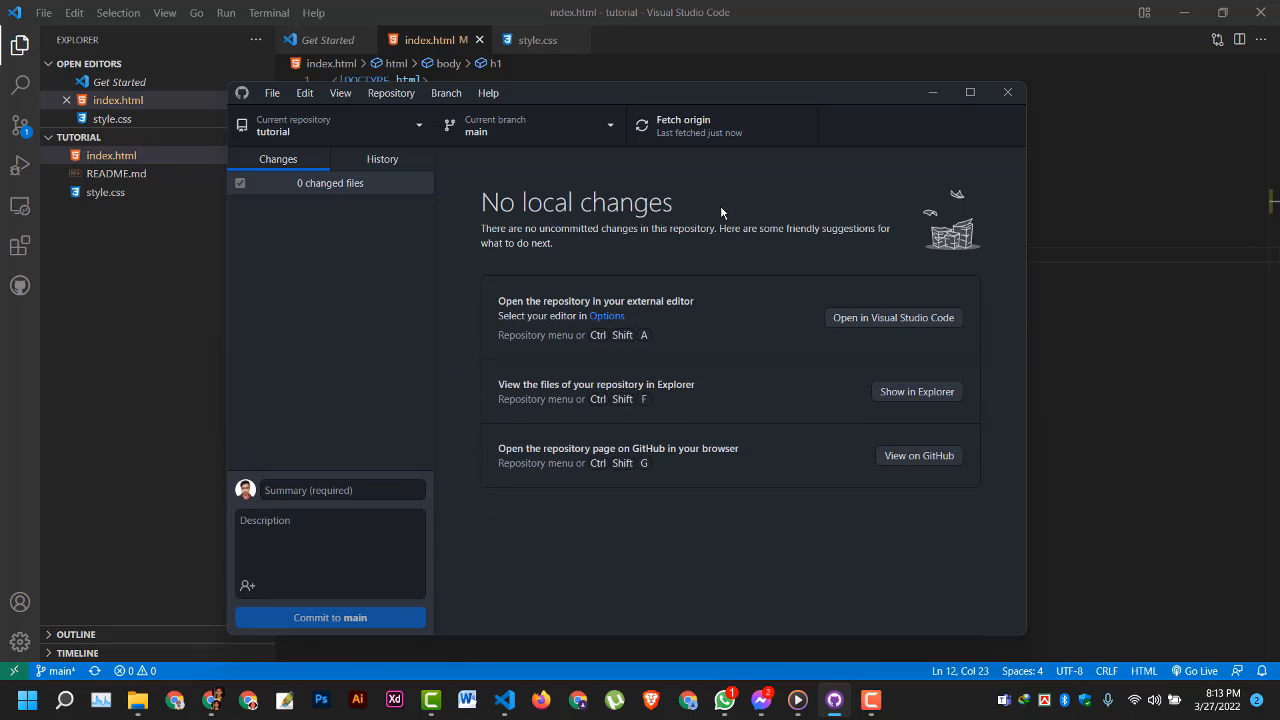
Switch to Chrome, reload the tutorial repository page, and check the commit label beside index.html
click(212, 700)
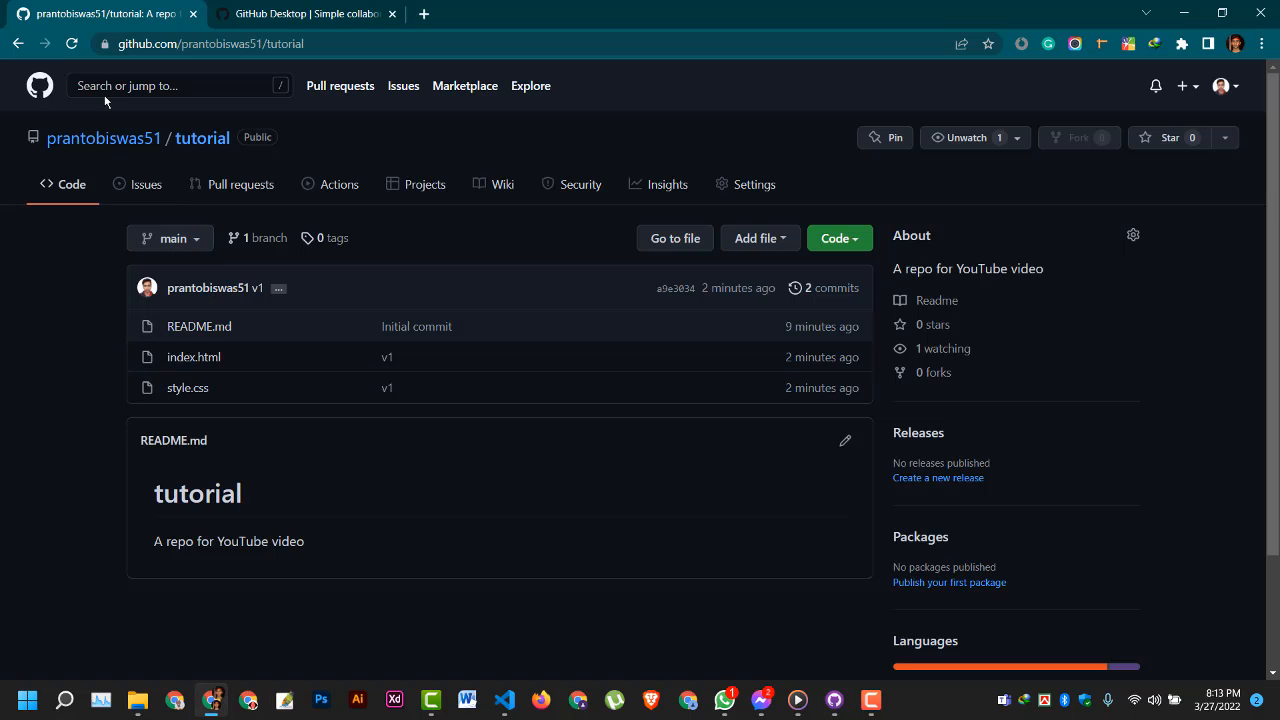
click(72, 44)
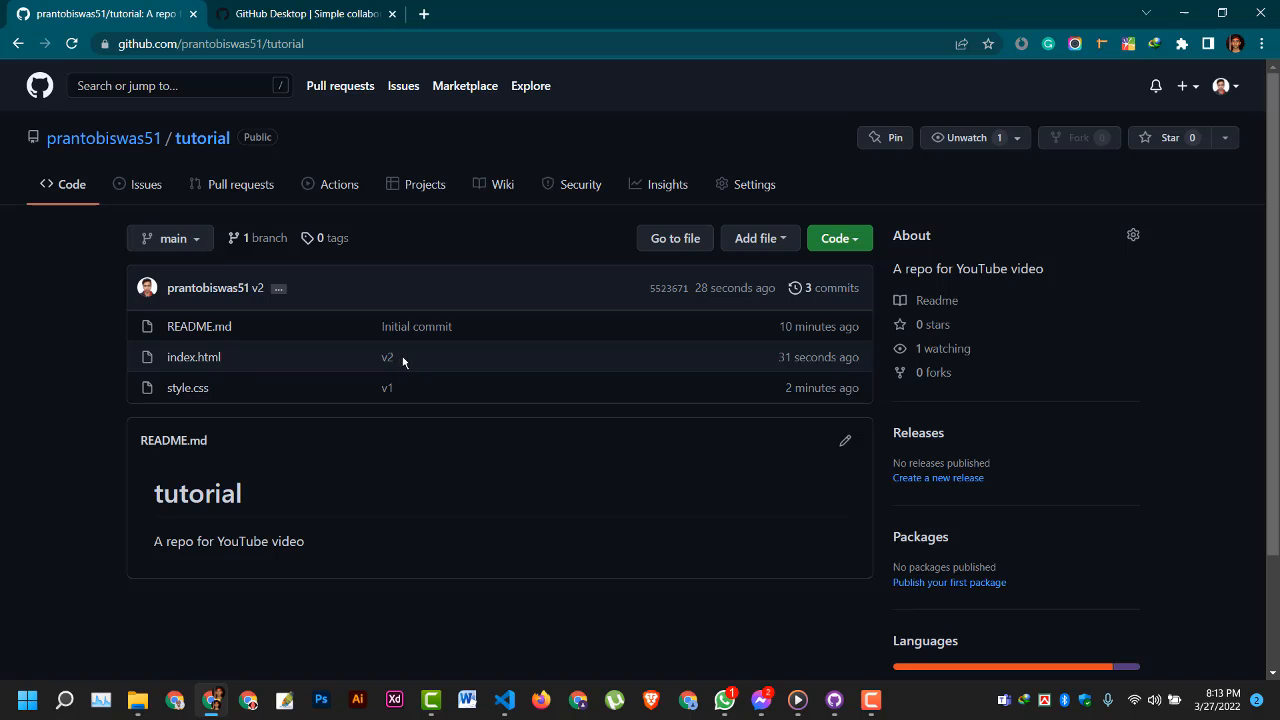
drag(403, 357, 382, 355)
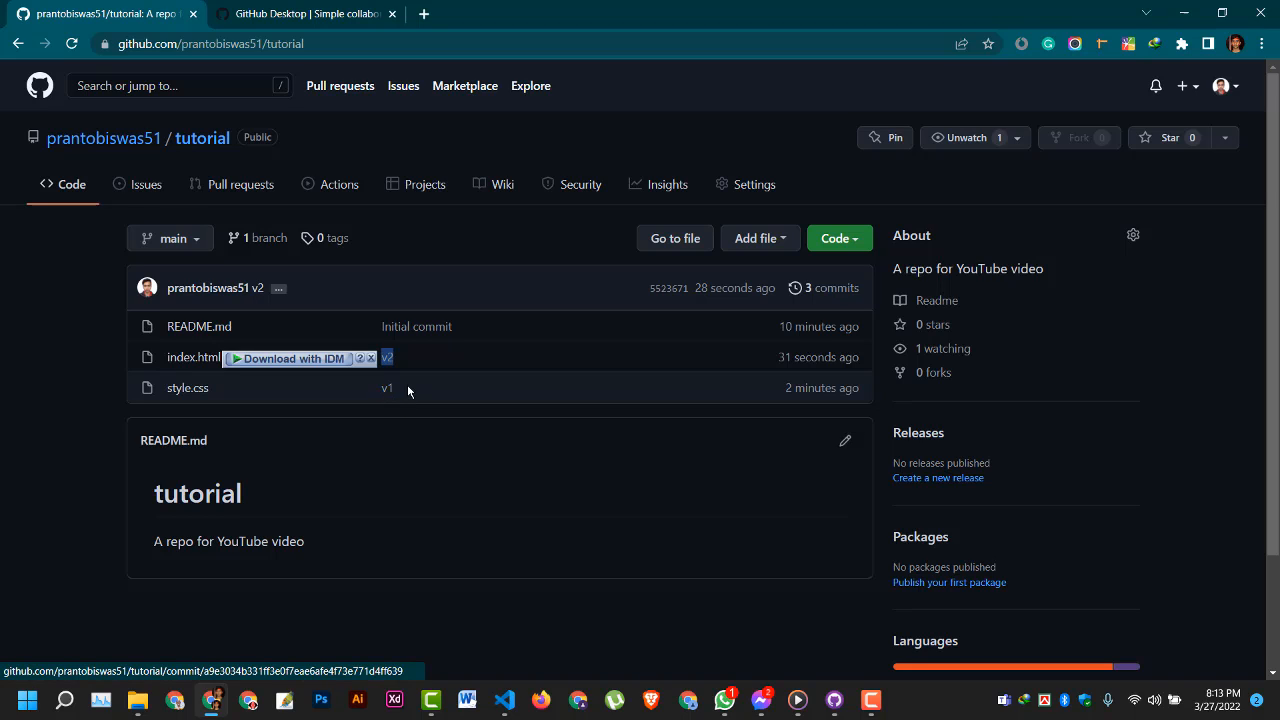
Open index.html in the GitHub repository and examine the newly added paragraph and heading lines in its code
click(184, 362)
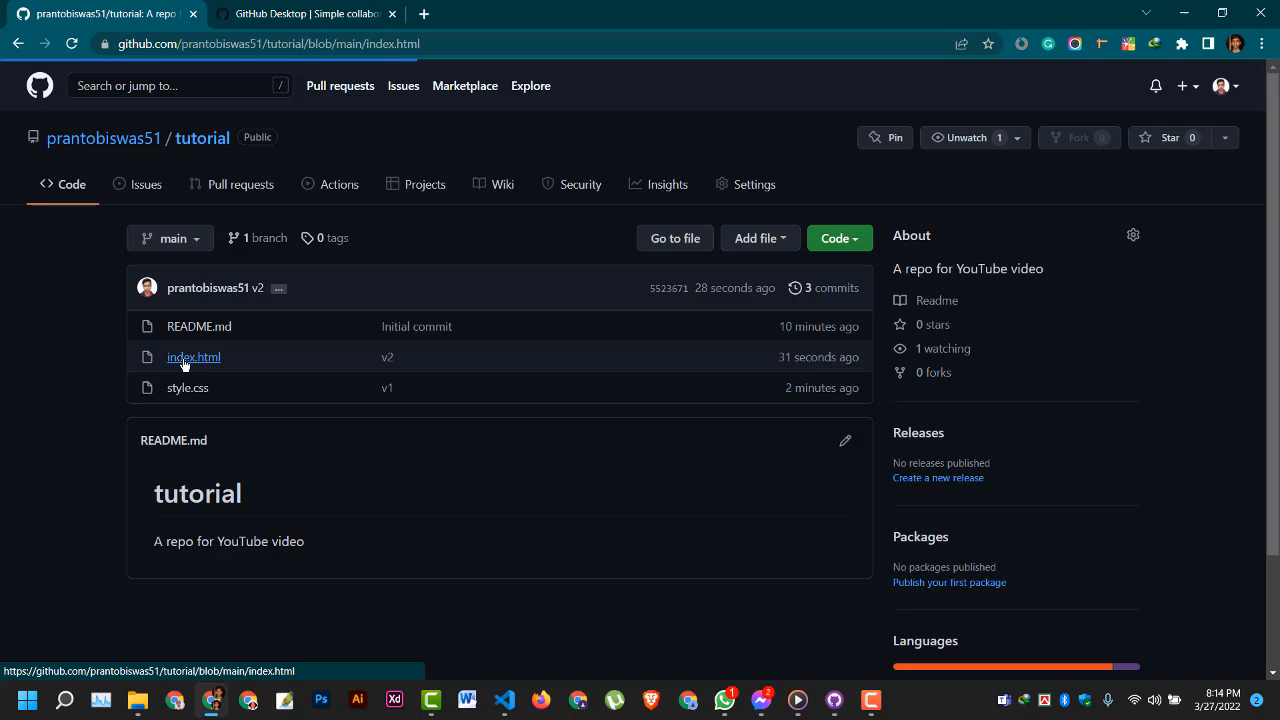
scroll(184, 365, down, 2)
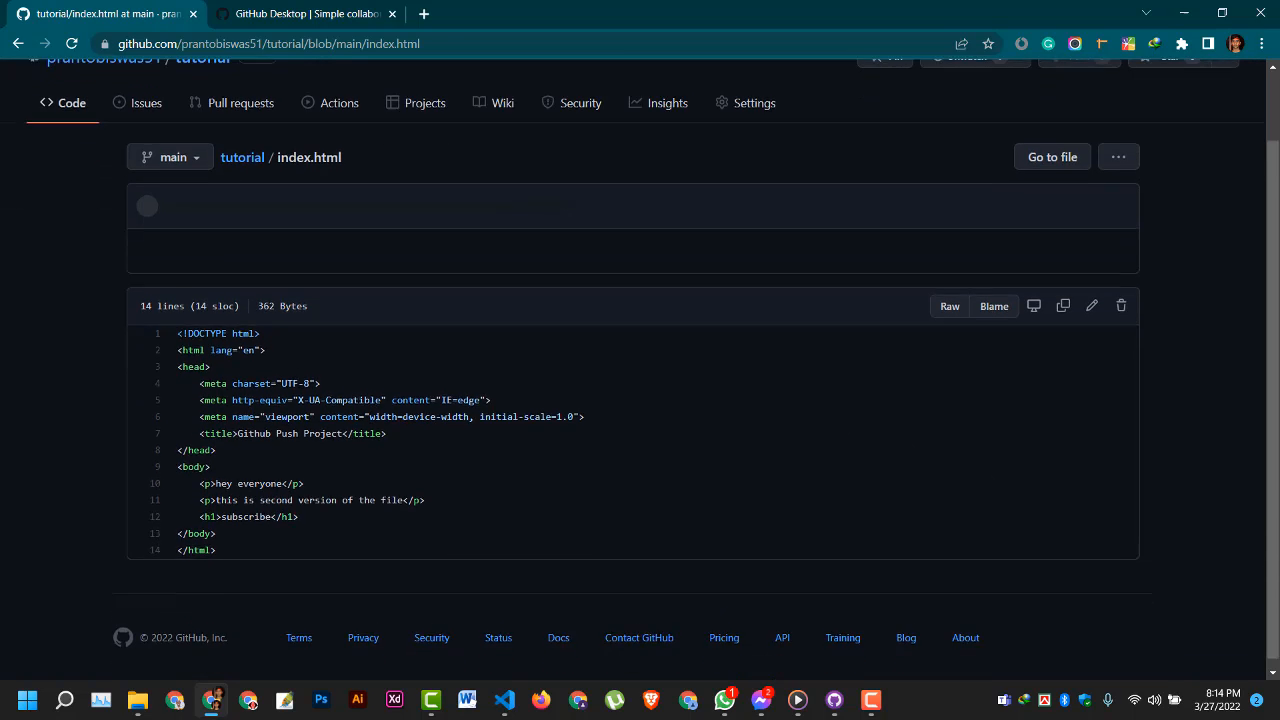
drag(305, 513, 203, 497)
click(338, 510)
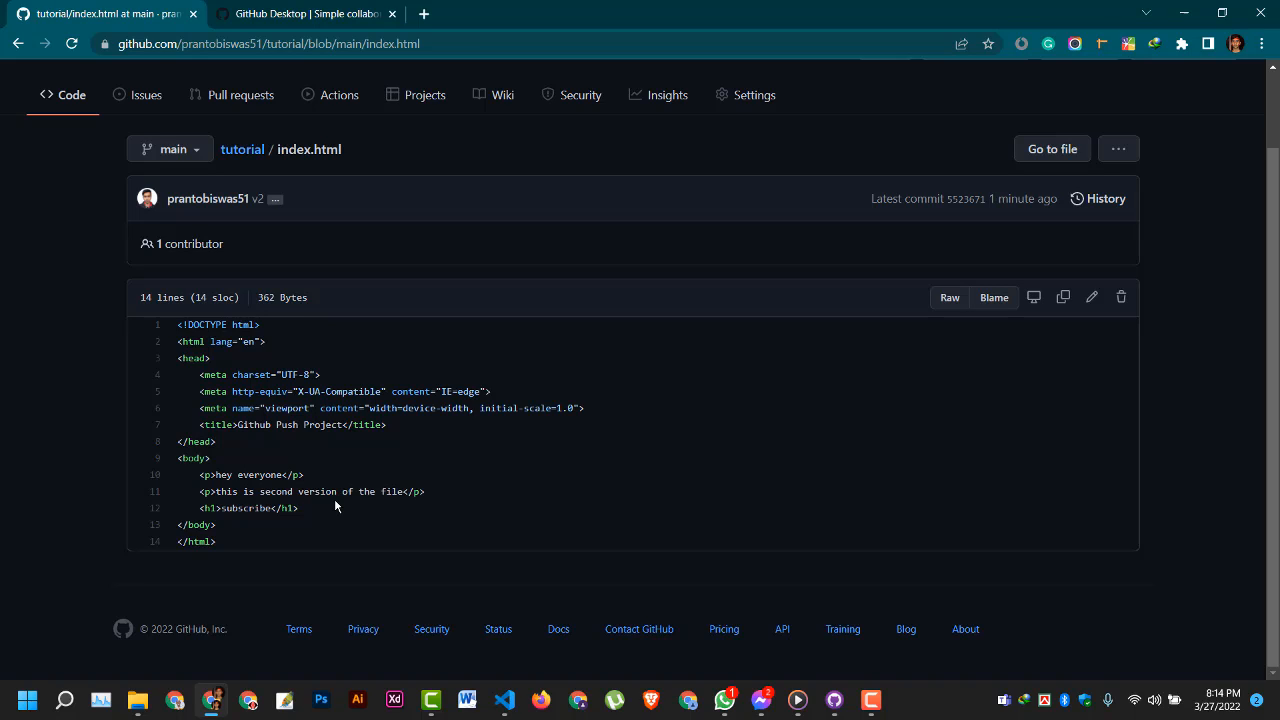
Search Google for "git" in a new tab, look over the git-scm.com home page, and minimize the browser
click(424, 14)
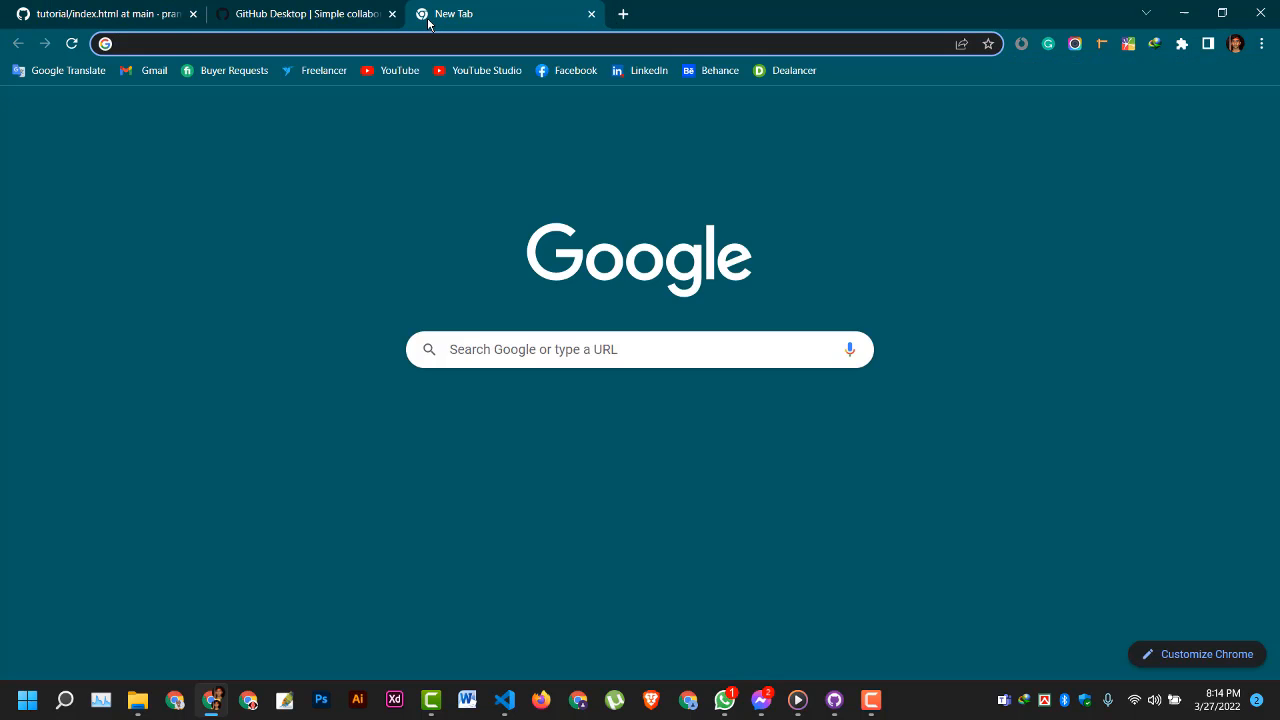
text(git)
key(Return)
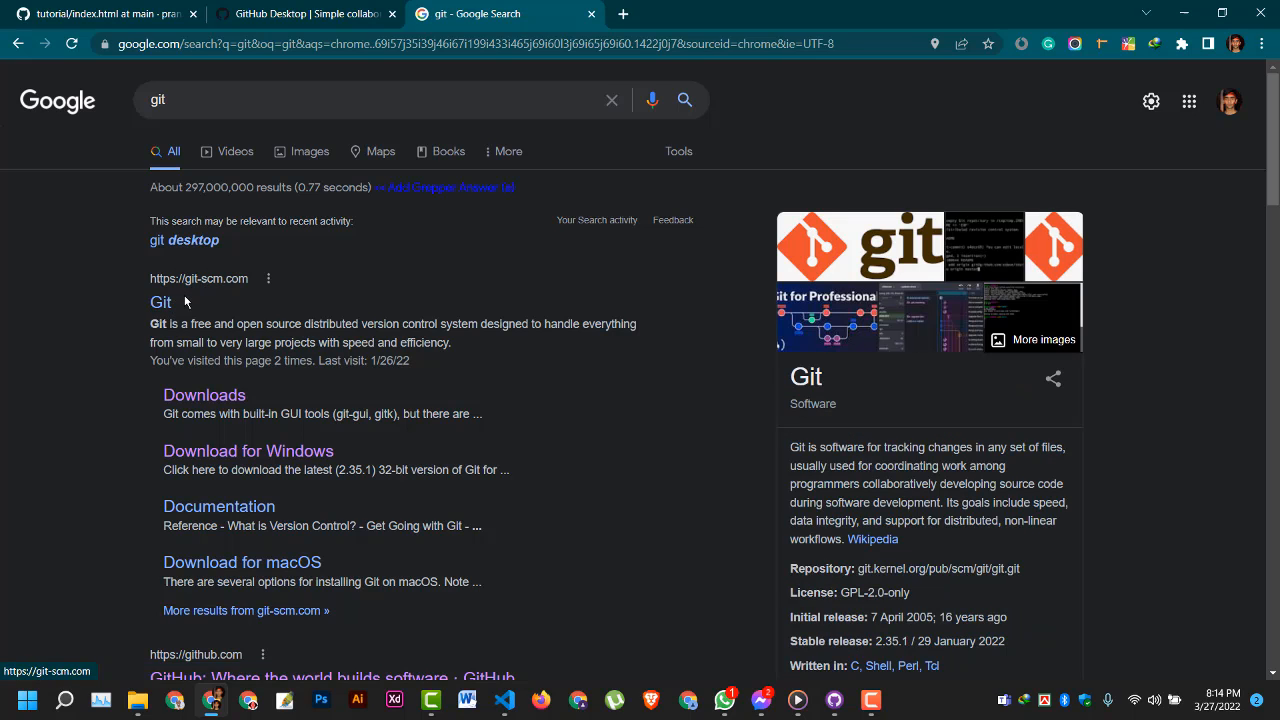
click(176, 307)
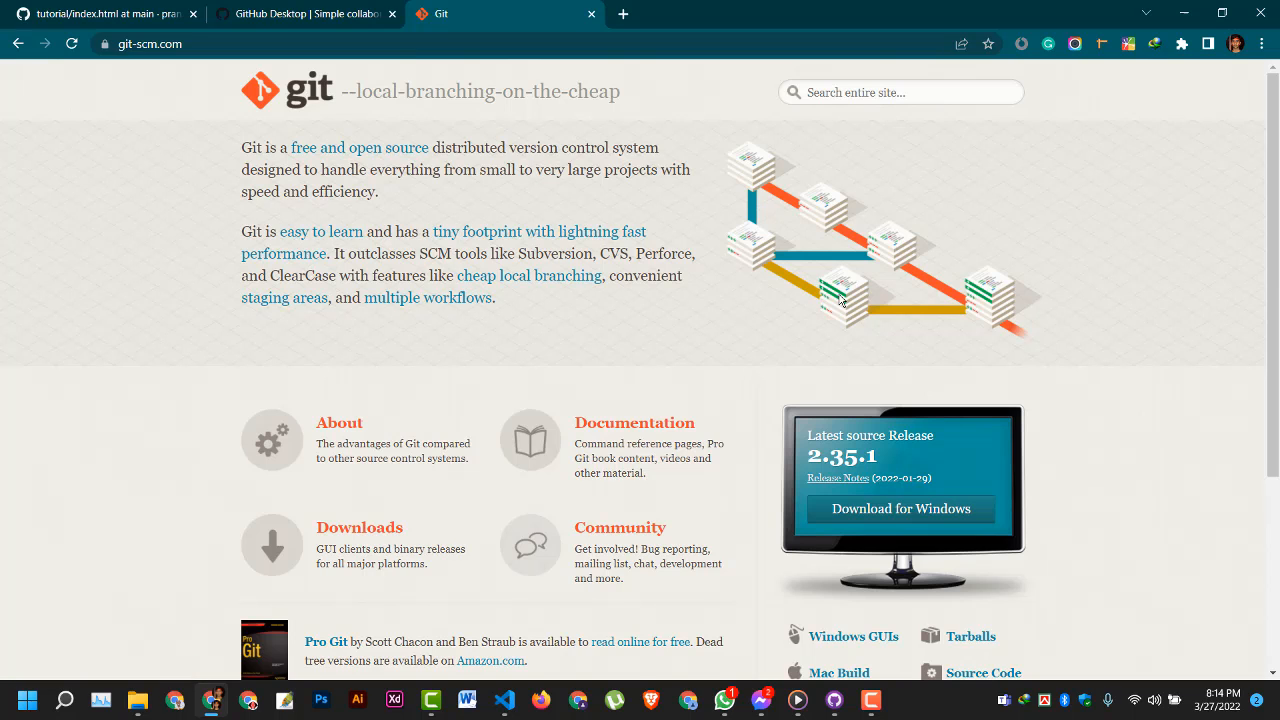
scroll(623, 263, down, 3)
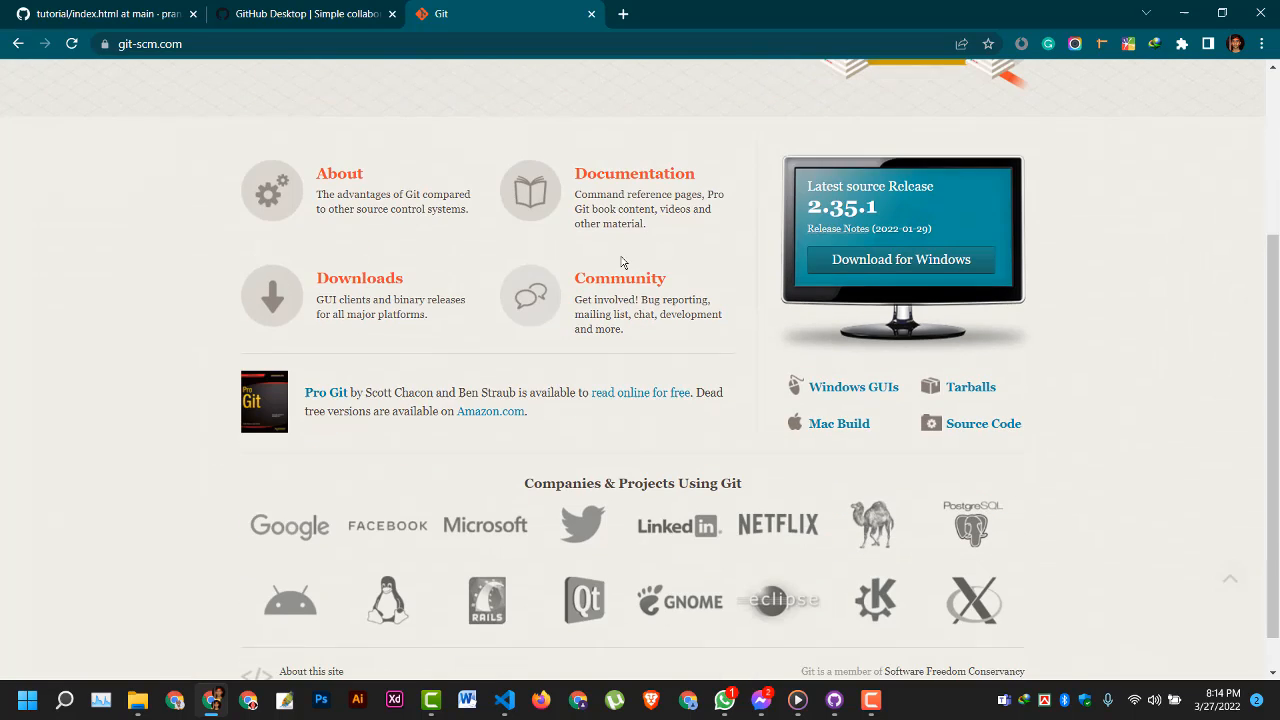
scroll(623, 263, up, 3)
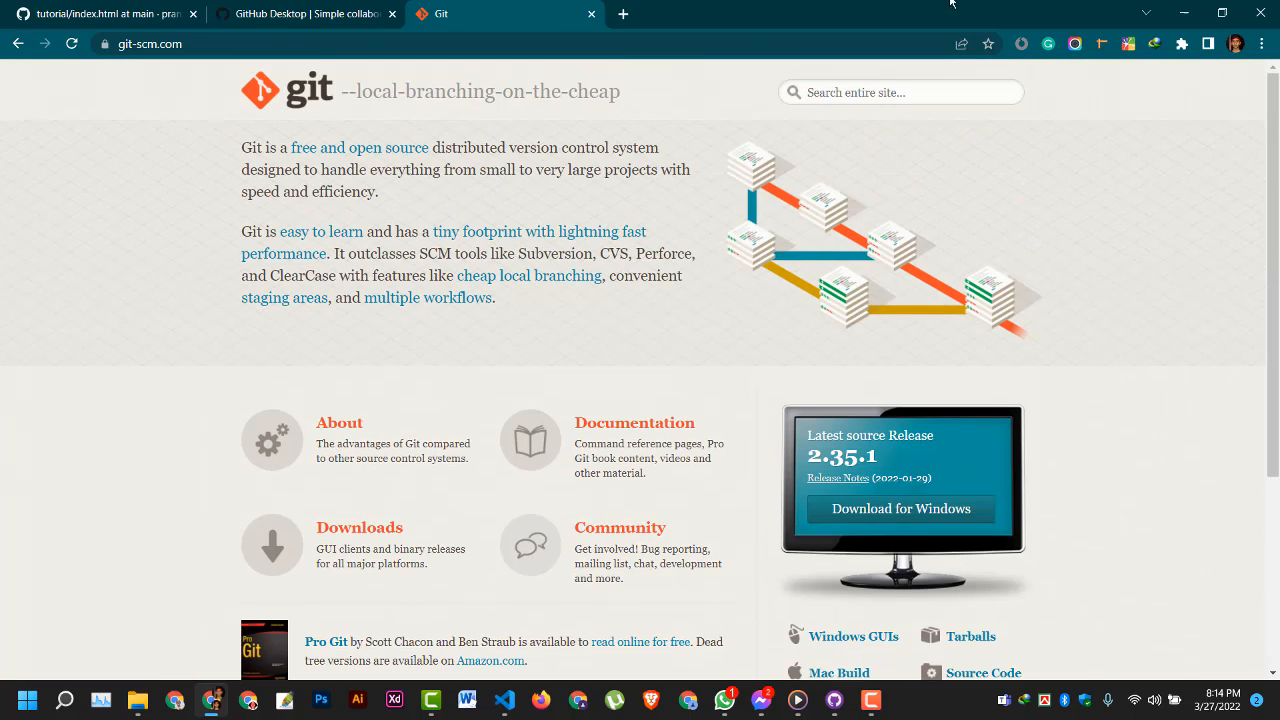
click(1184, 13)
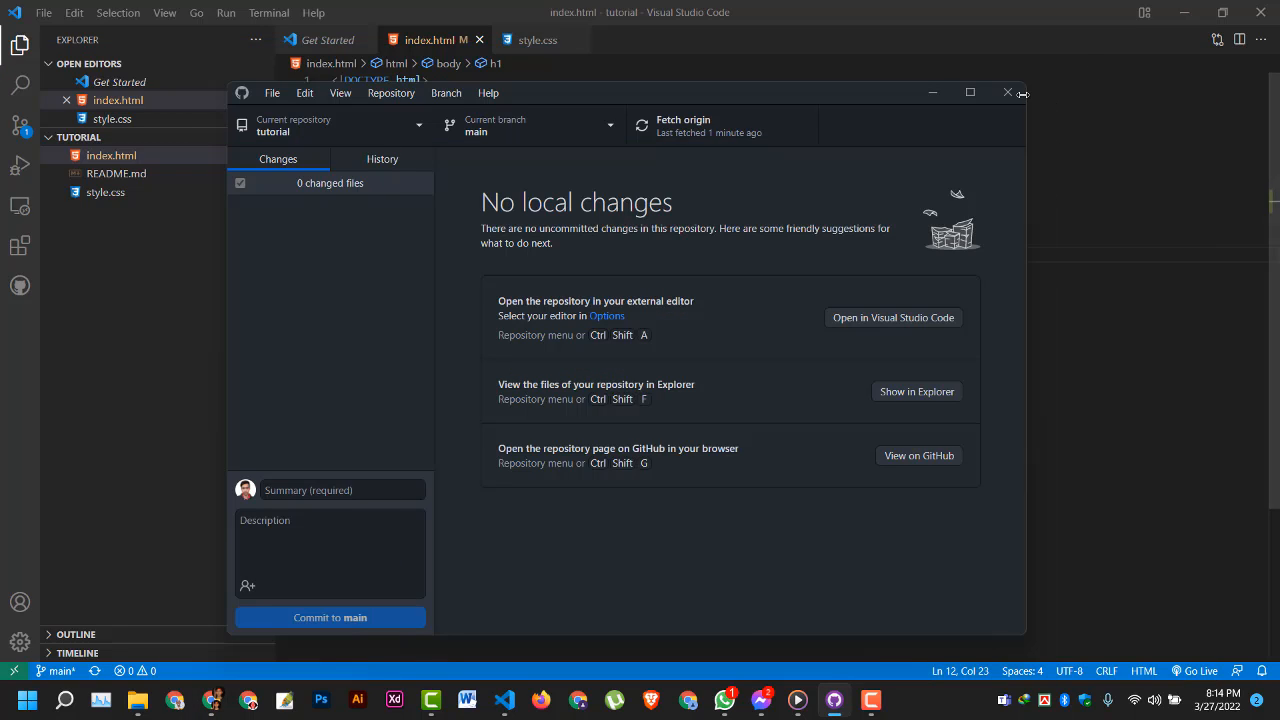